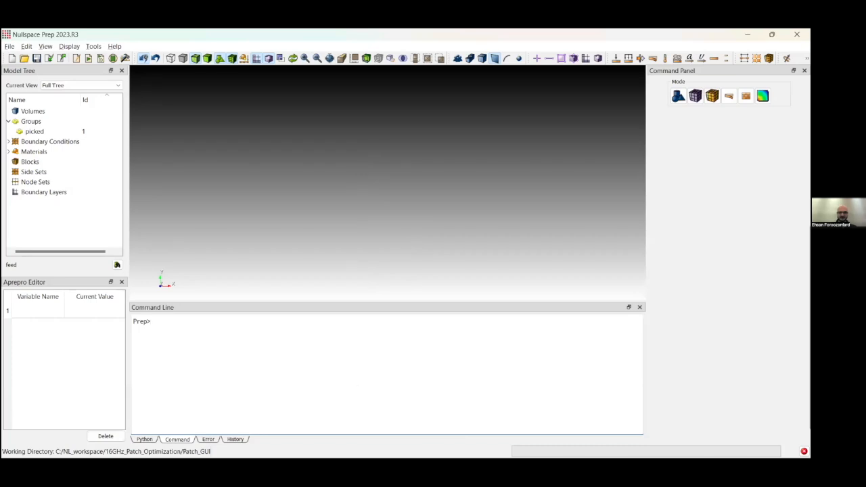
# Open the journal file patch_cad.jou from the Patch_GUI folder in the Journal Editor.
pyautogui.hotkey('alt', 'Tab')
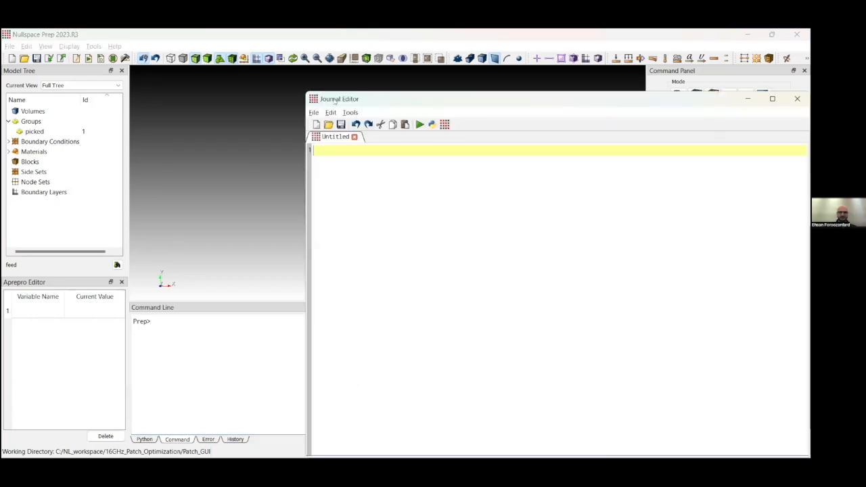
pyautogui.moveTo(335, 100); pyautogui.dragTo(307, 93)
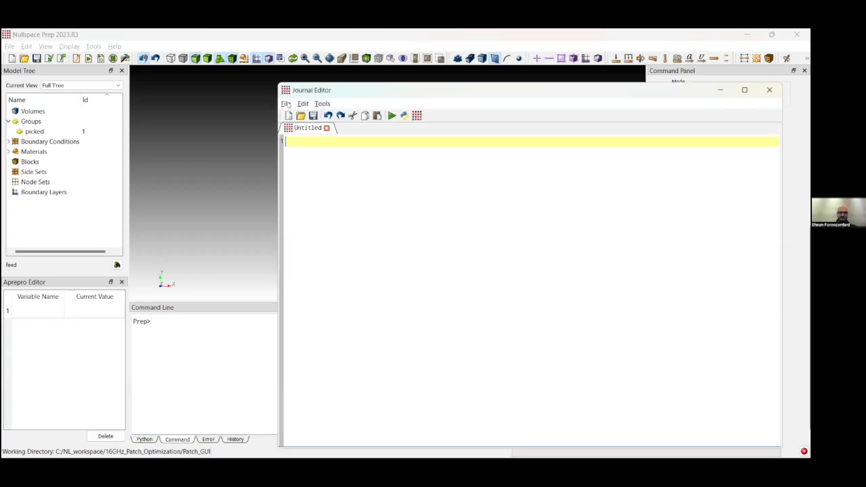
pyautogui.click(286, 104)
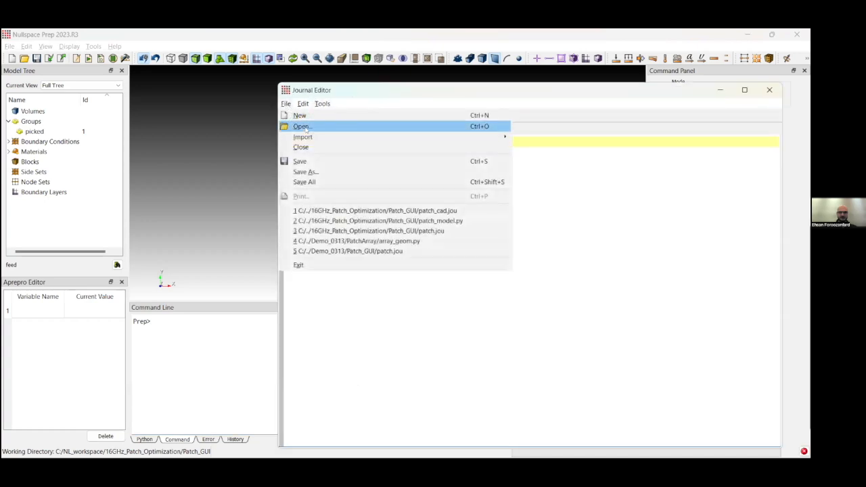
pyautogui.click(303, 127)
pyautogui.click(426, 206)
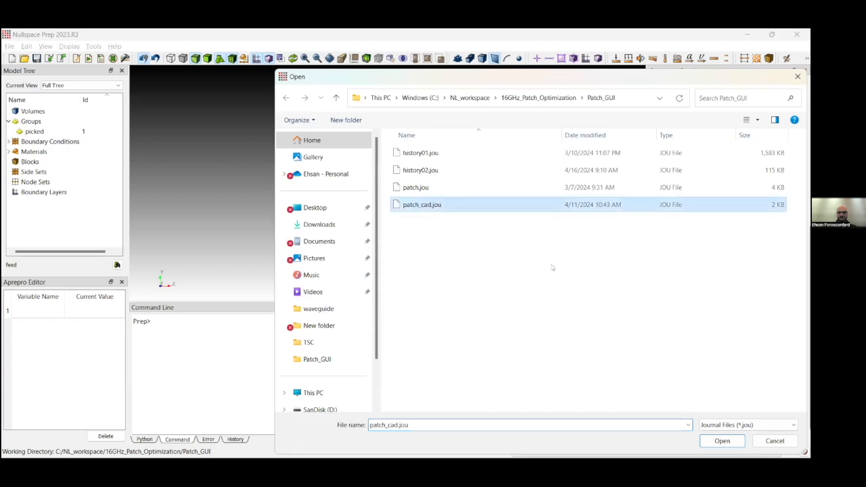
pyautogui.click(723, 441)
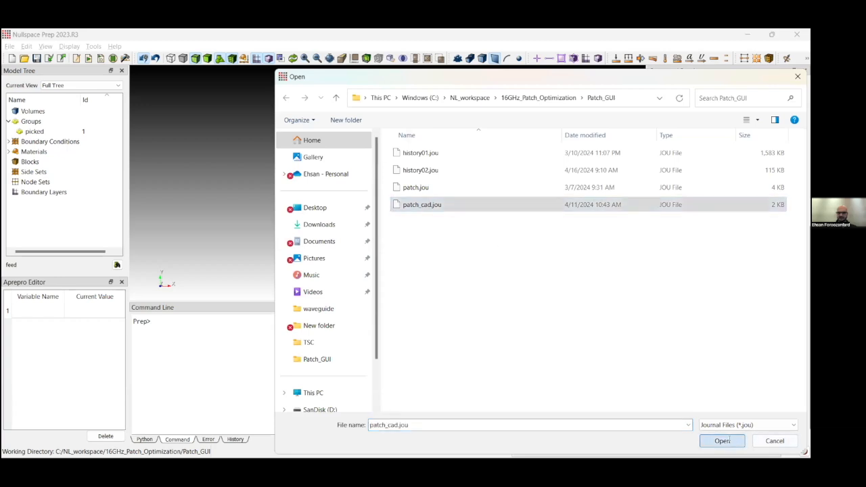
pyautogui.scroll(5, 599, 344)
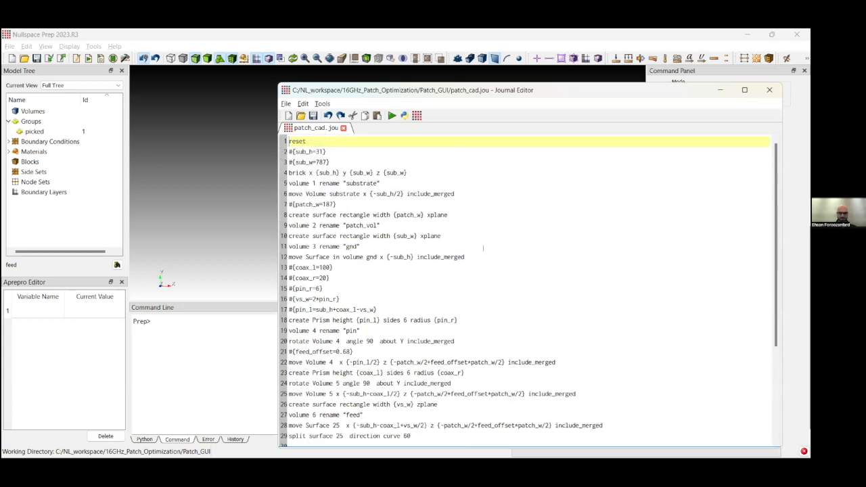
# Run the patch_cad.jou journal to build the patch antenna geometry, and inspect the model from an oblique angle.
pyautogui.click(391, 116)
pyautogui.moveTo(400, 157); pyautogui.dragTo(361, 228)
pyautogui.moveTo(443, 215); pyautogui.dragTo(438, 227, button='middle')
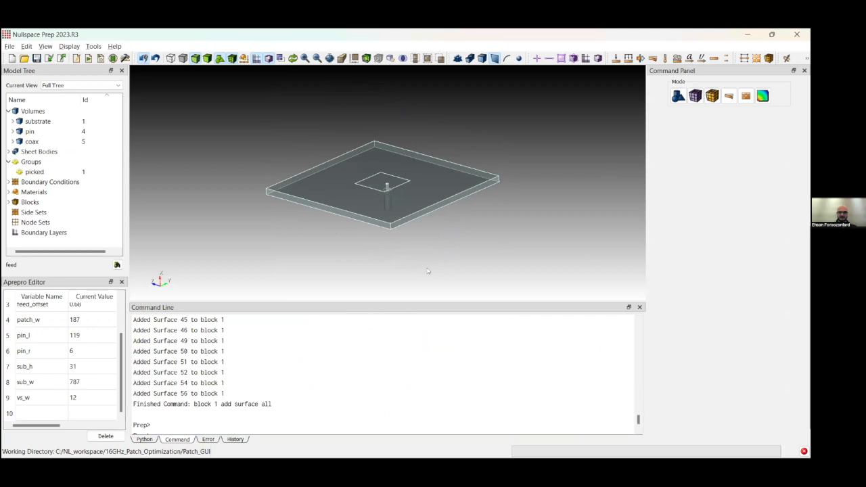
pyautogui.moveTo(427, 270); pyautogui.dragTo(404, 242)
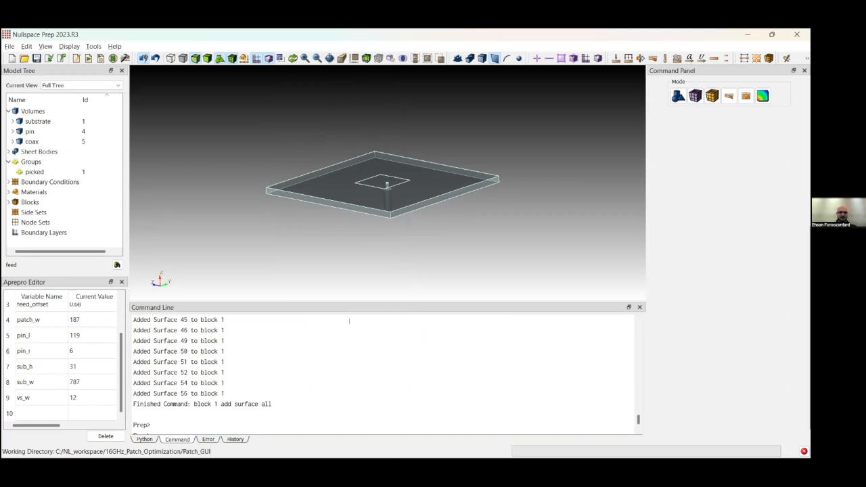
# Switch to Visual Studio Code and place the cursor on line 3 of makeMaterials.py, below the nsem import.
pyautogui.hotkey('alt', 'Tab')
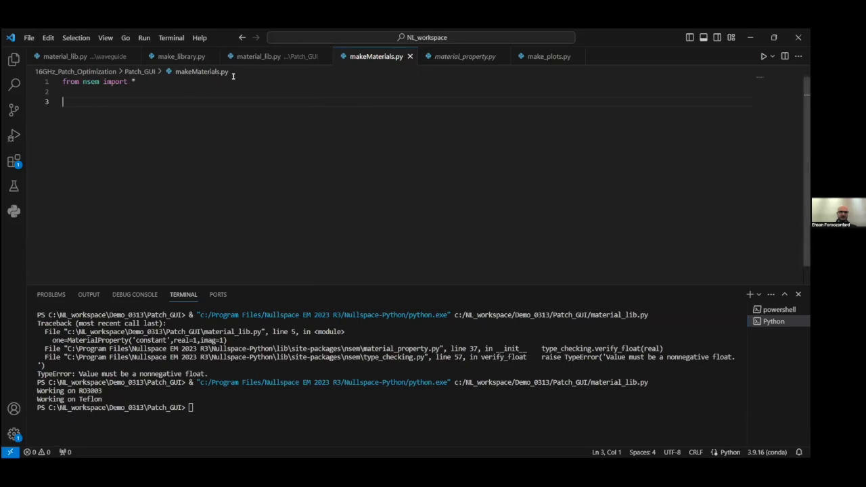
pyautogui.moveTo(145, 82); pyautogui.dragTo(60, 82)
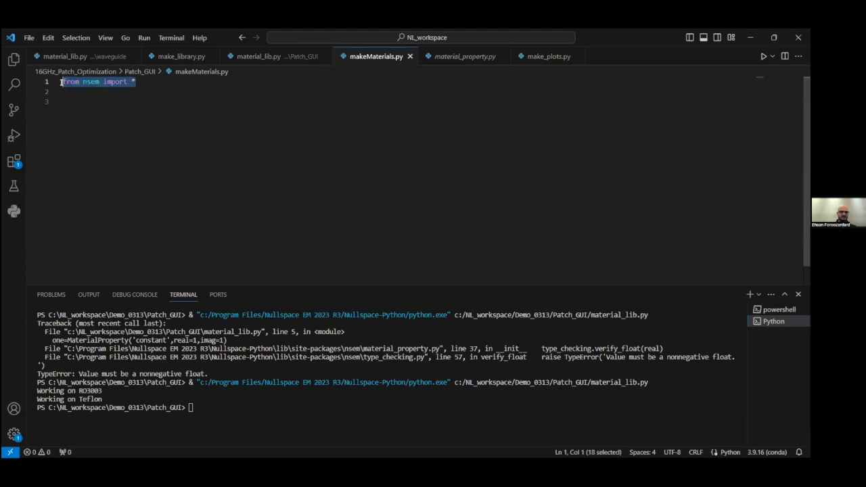
pyautogui.click(102, 99)
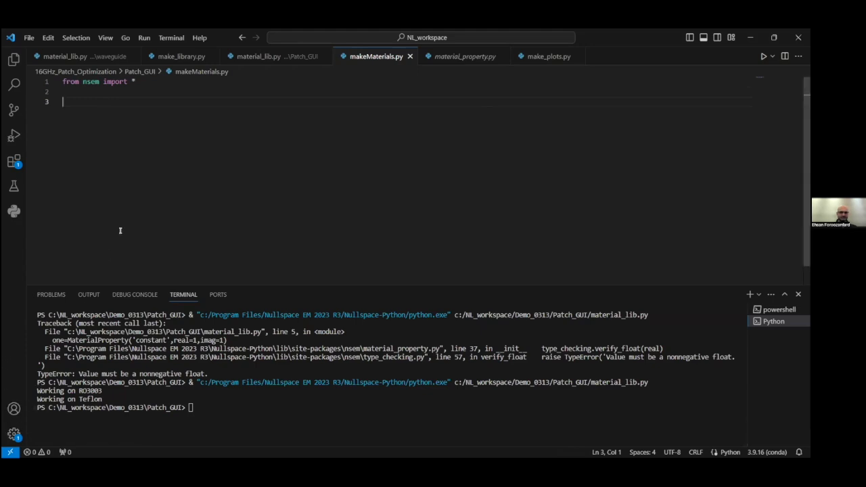
# Check which Python interpreter is selected for the workspace, leaving the interpreter list without making a choice.
pyautogui.click(14, 434)
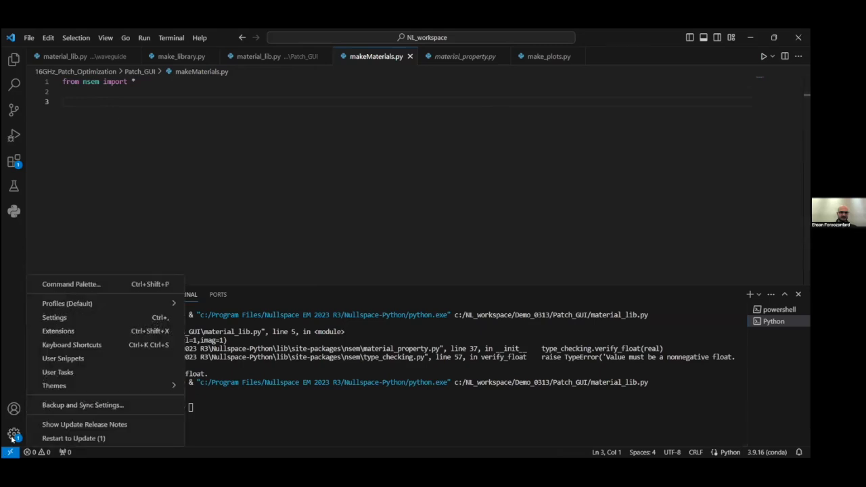
pyautogui.click(99, 290)
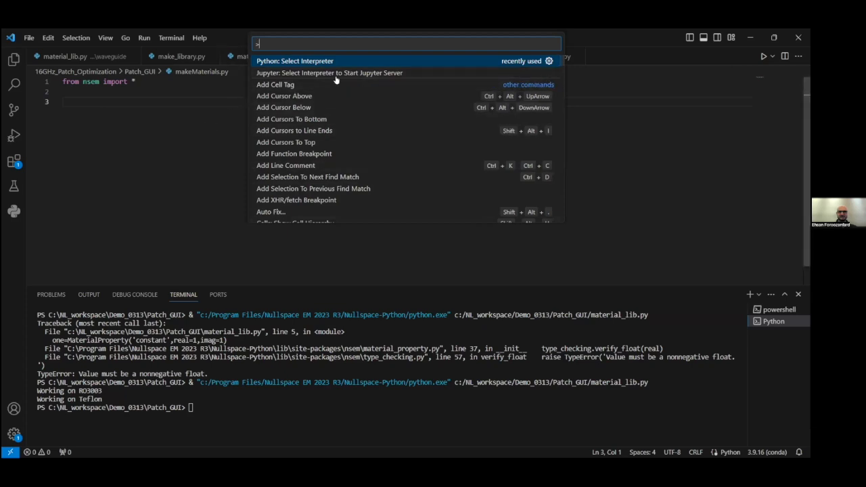
pyautogui.click(265, 60)
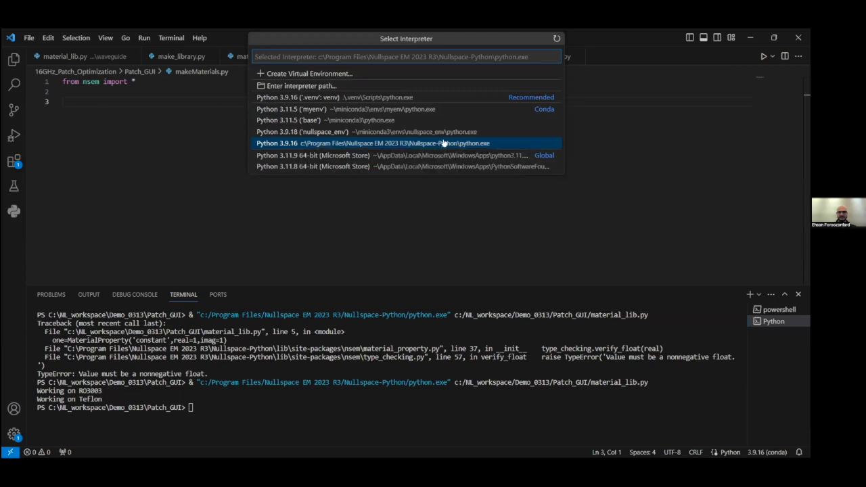
pyautogui.click(175, 139)
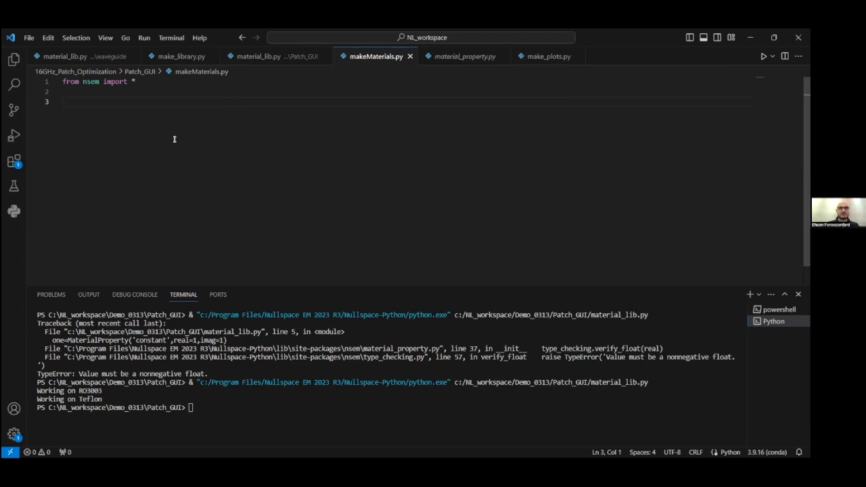
# Create a material library object with ml=MaterialLibrary() on line 3 and go on to line 5.
pyautogui.write('ml')
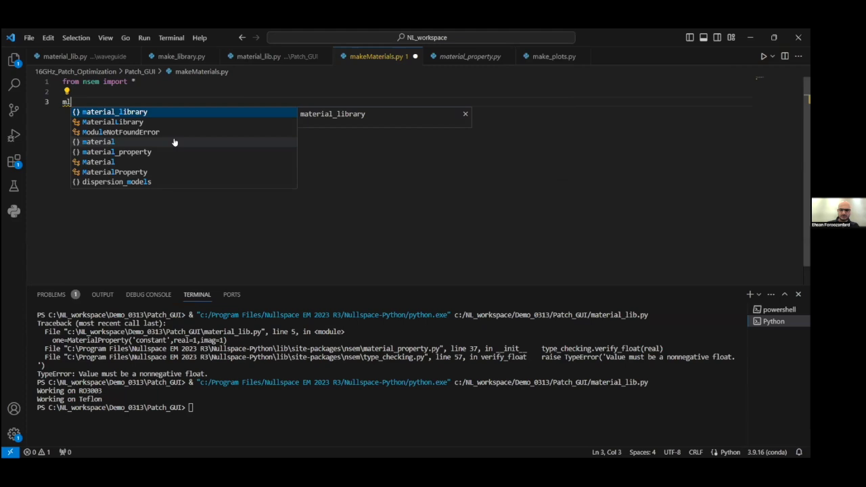
pyautogui.write('=M')
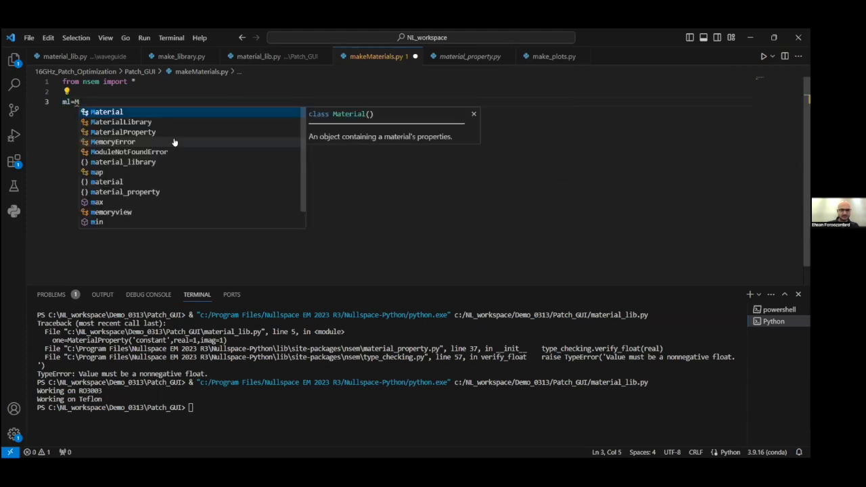
pyautogui.click(109, 123)
pyautogui.write('()')
pyautogui.press('Return')
pyautogui.press('Return')
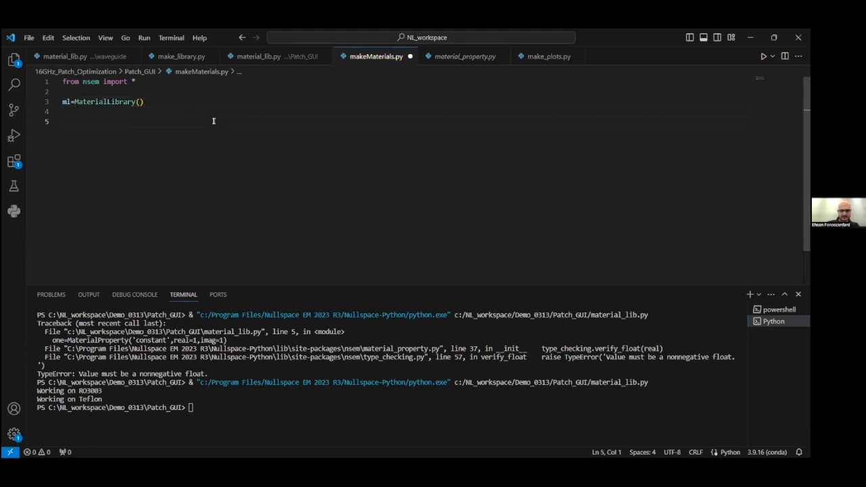
# Write an ml.add_material() call on line 5 with a Material() object as its argument.
pyautogui.write('ml')
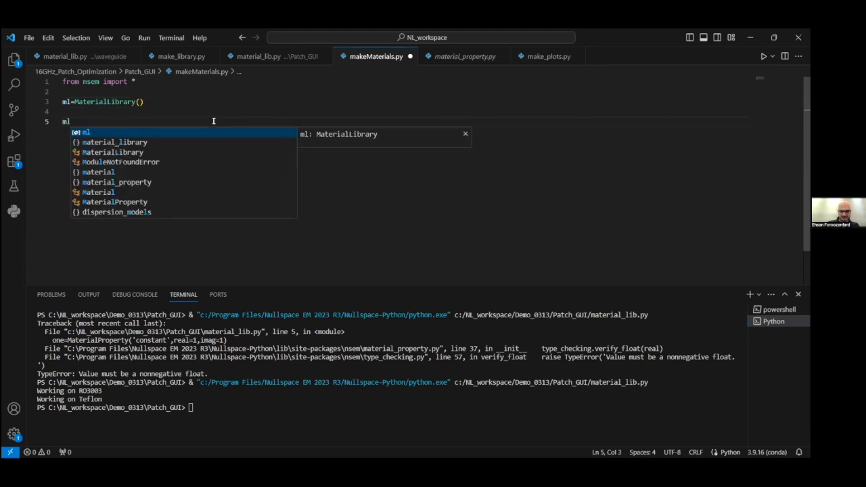
pyautogui.write('.')
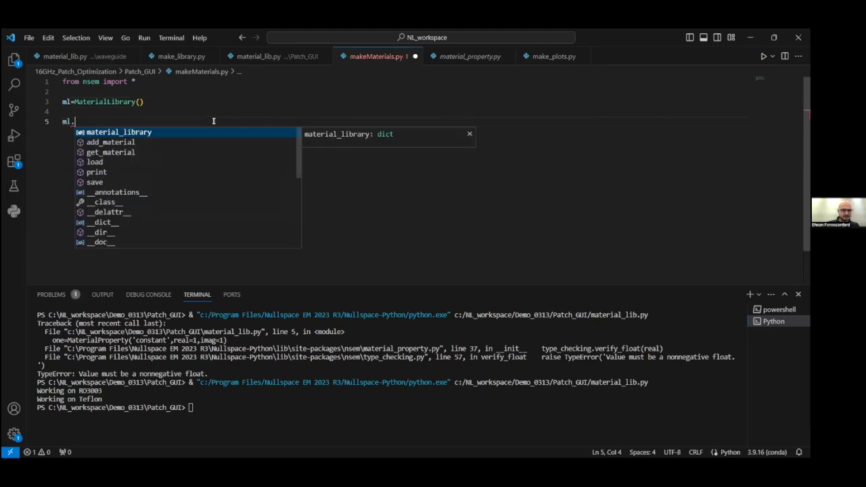
pyautogui.click(128, 143)
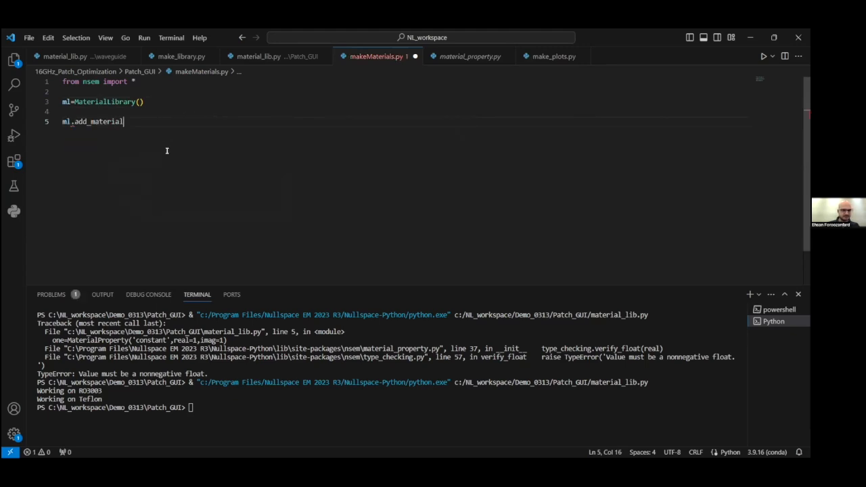
pyautogui.write('()')
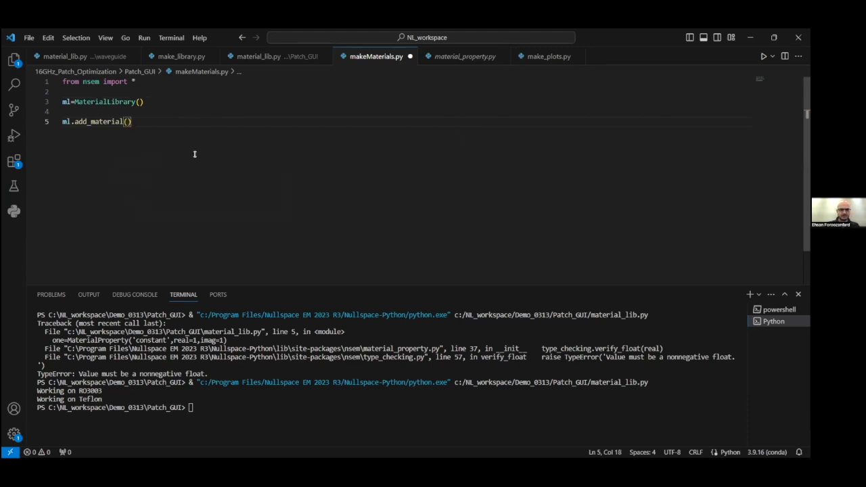
pyautogui.moveTo(88, 121)
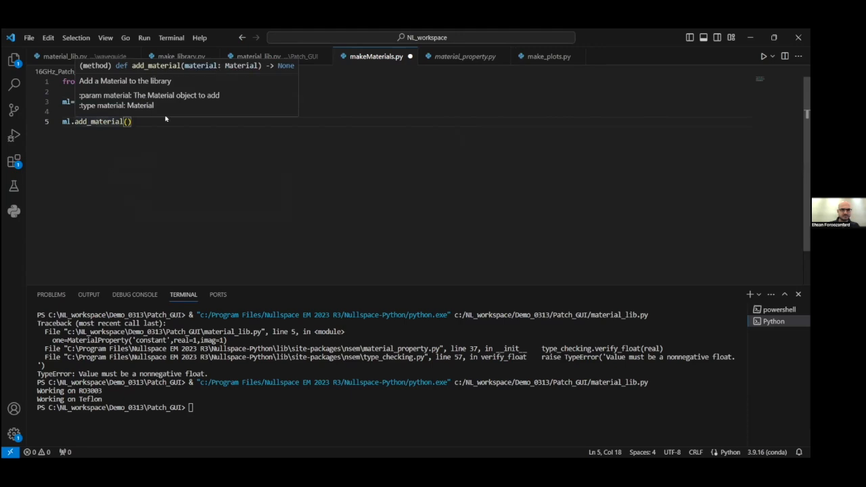
pyautogui.press('Left')
pyautogui.write('Material')
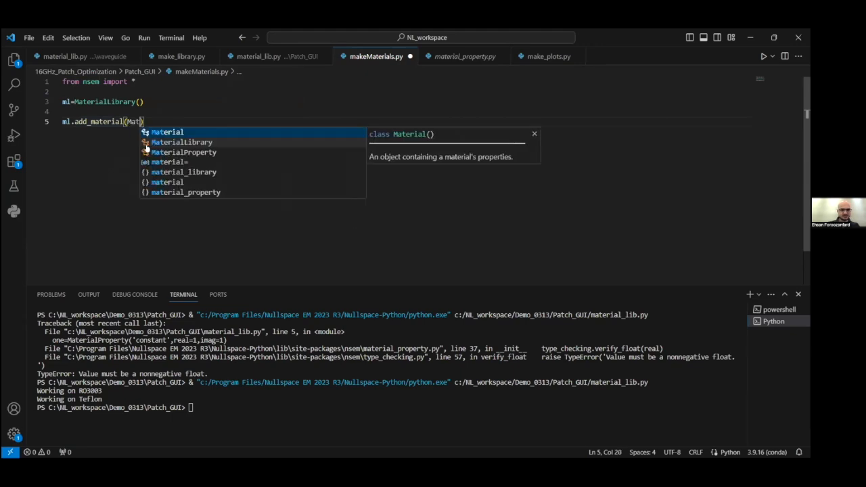
pyautogui.write('()')
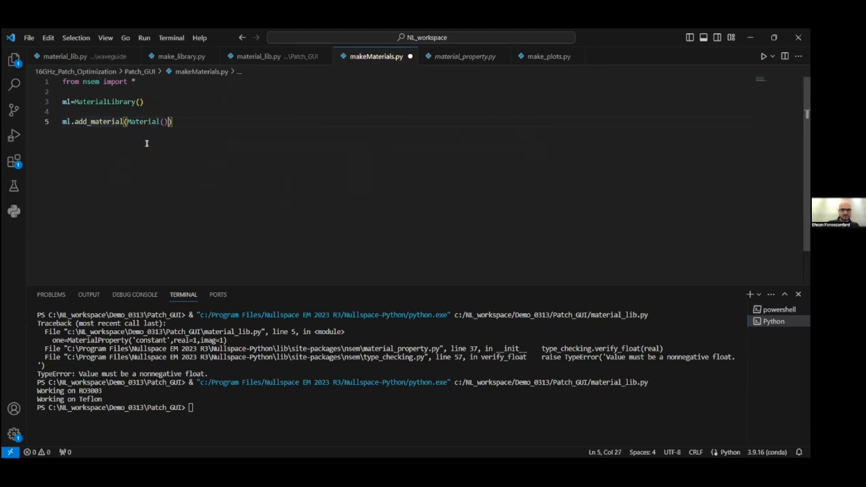
# Give the Material object the name 'RO3003' and the color 'green'.
pyautogui.moveTo(146, 122)
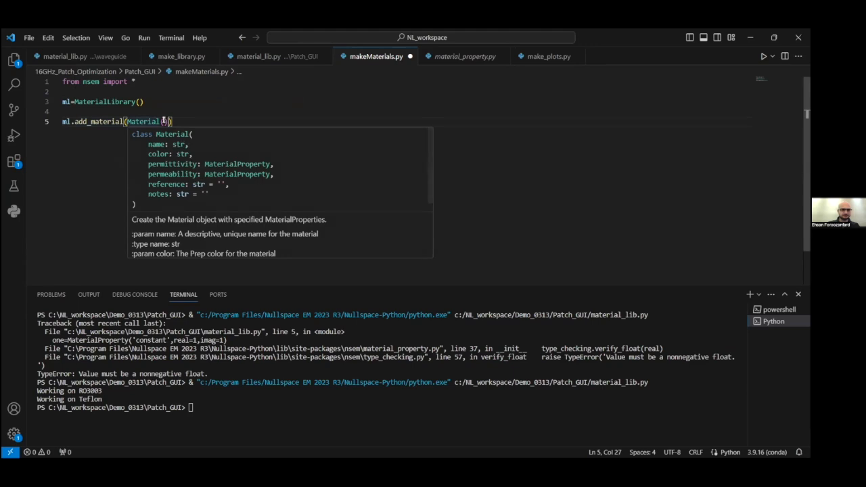
pyautogui.press('Left')
pyautogui.write("'")
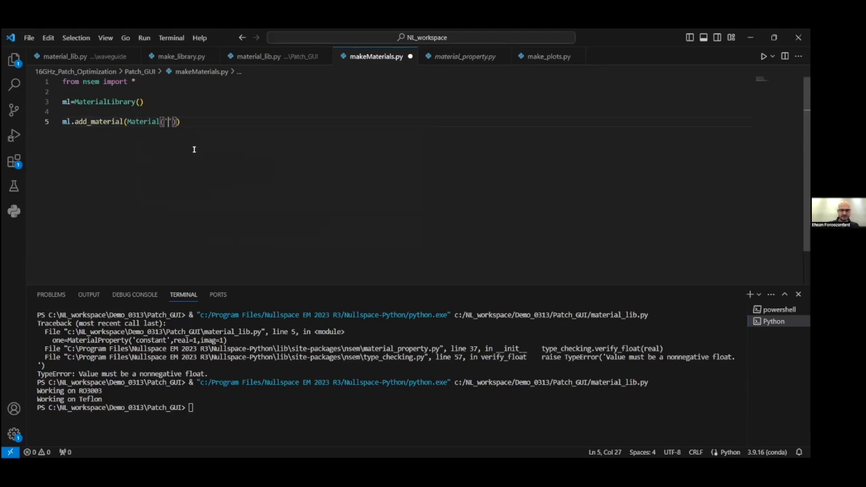
pyautogui.write("RO3003',''")
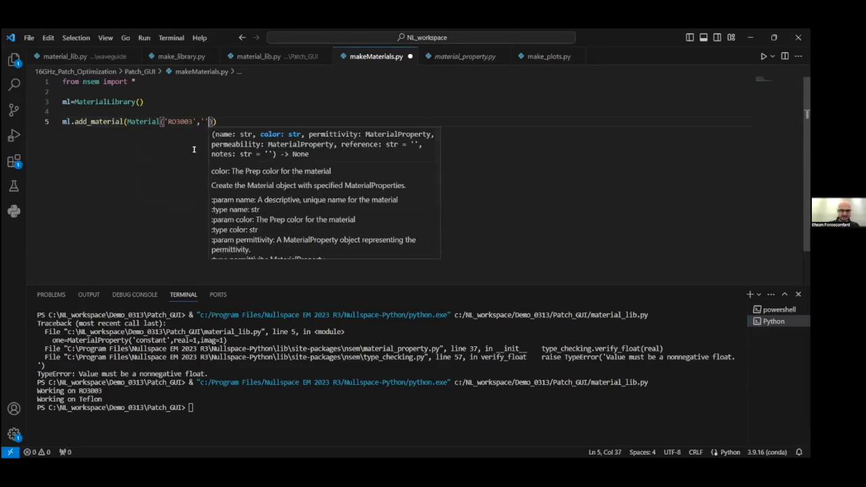
pyautogui.press('Left')
pyautogui.write('green')
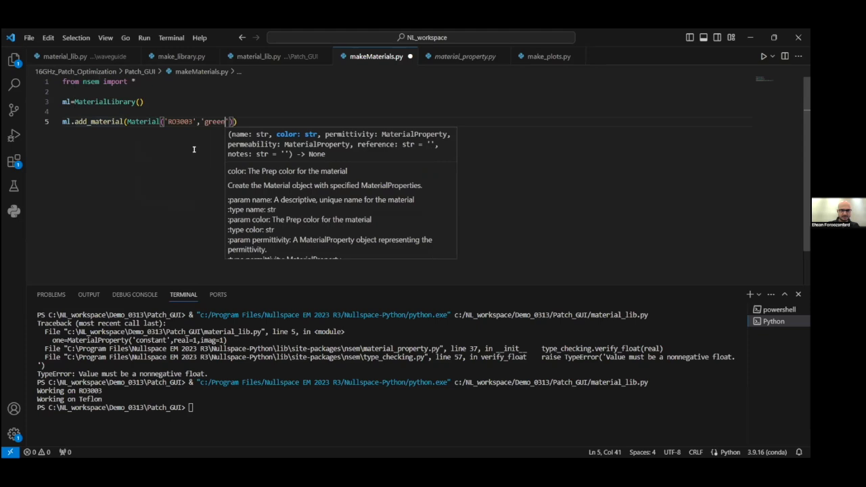
pyautogui.write("'")
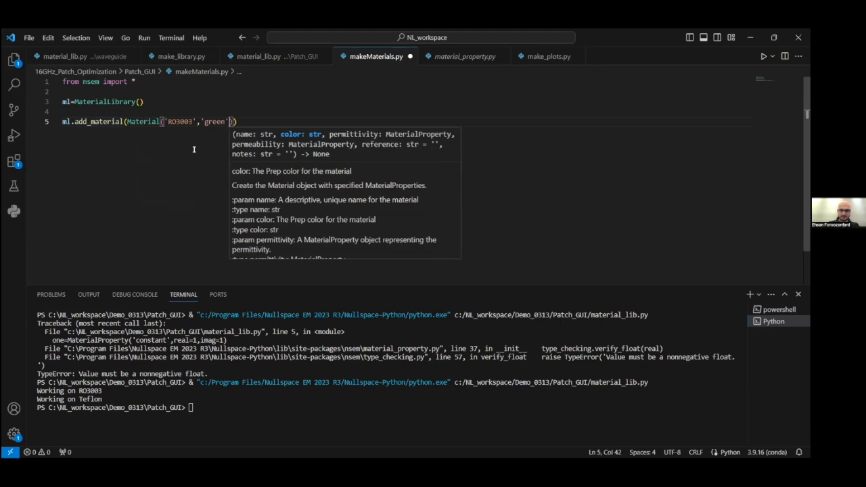
# Add a MaterialProperty() object as the permittivity argument of the RO3003 material and look up its parameters.
pyautogui.write(',')
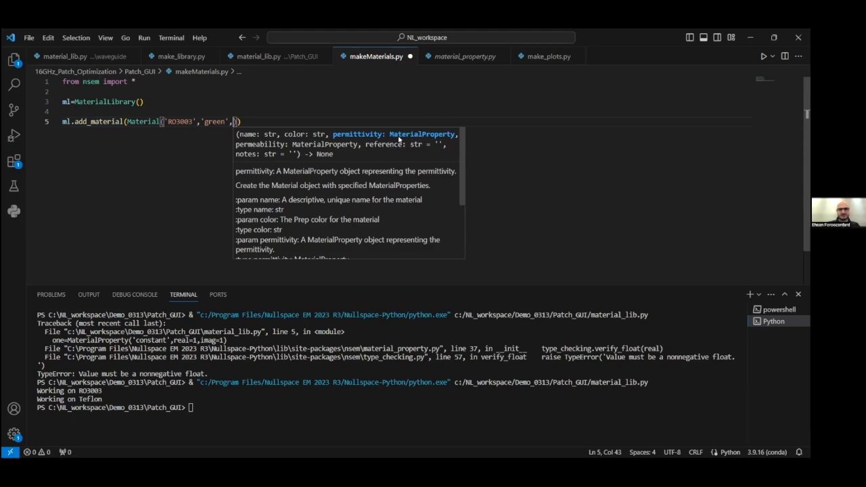
pyautogui.write('Mat')
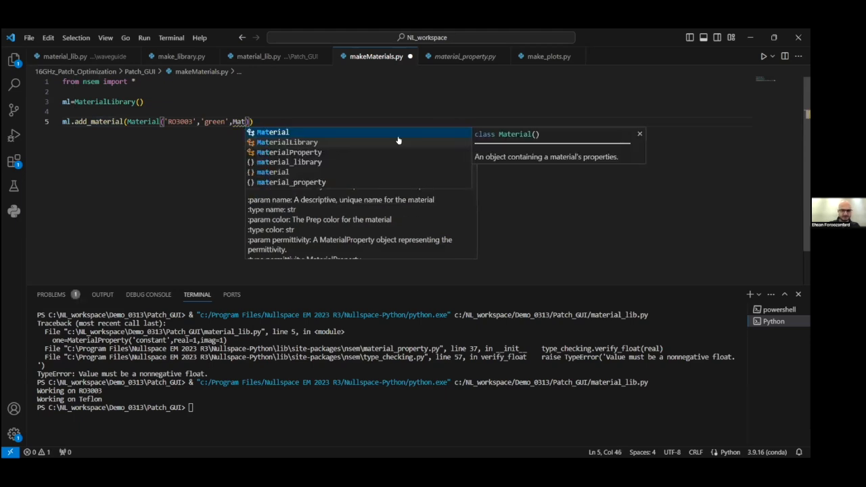
pyautogui.press('Down')
pyautogui.press('Down')
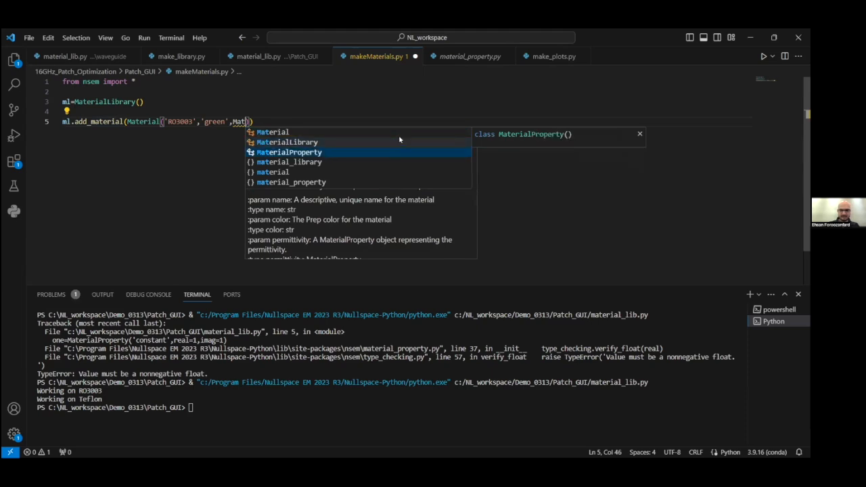
pyautogui.press('Tab')
pyautogui.write('()')
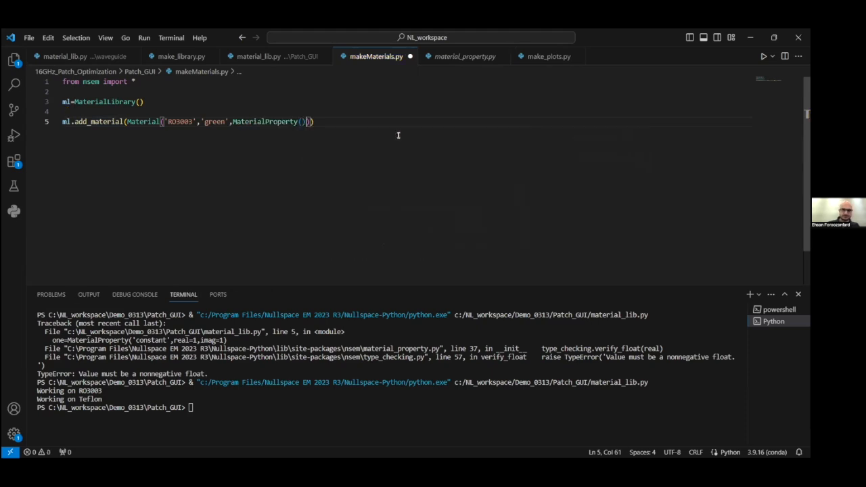
pyautogui.moveTo(254, 121)
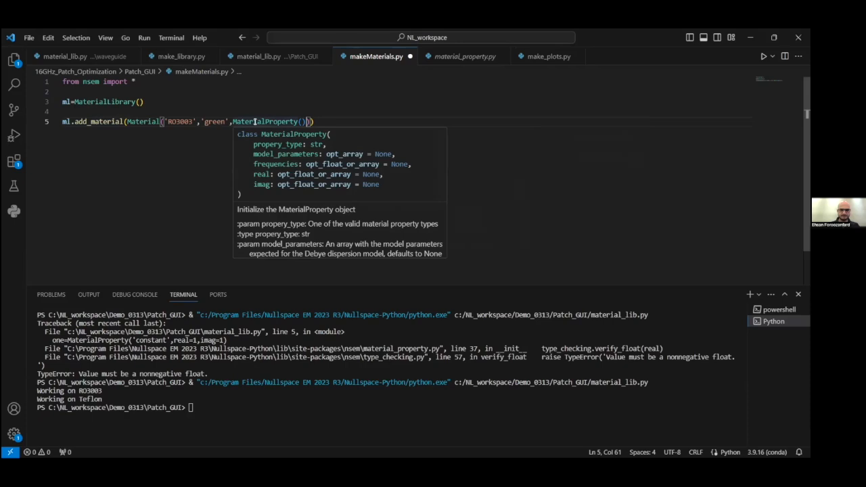
# Define the RO3003 permittivity property as 'constant' with a real part of 3.0.
pyautogui.press('Left')
pyautogui.write("'")
pyautogui.write('constant')
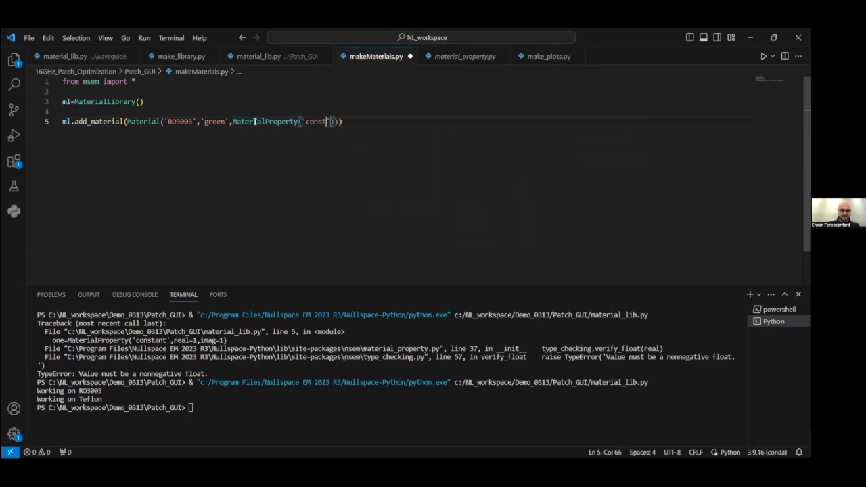
pyautogui.write("',")
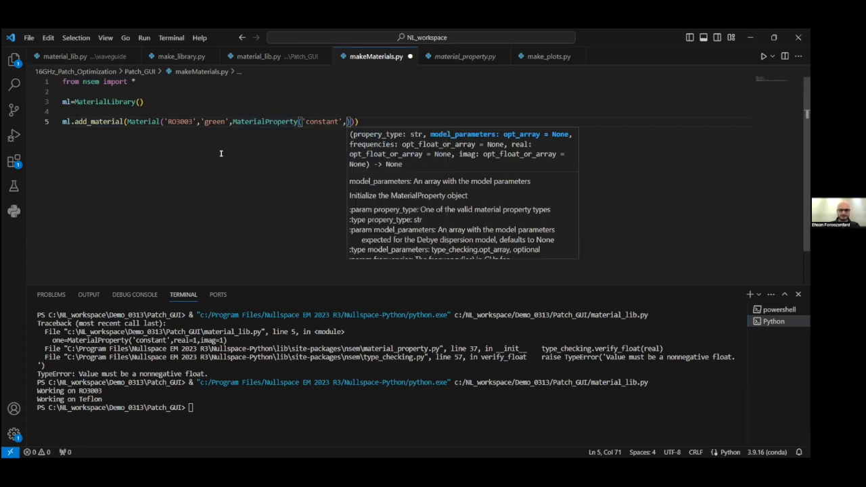
pyautogui.write('real=')
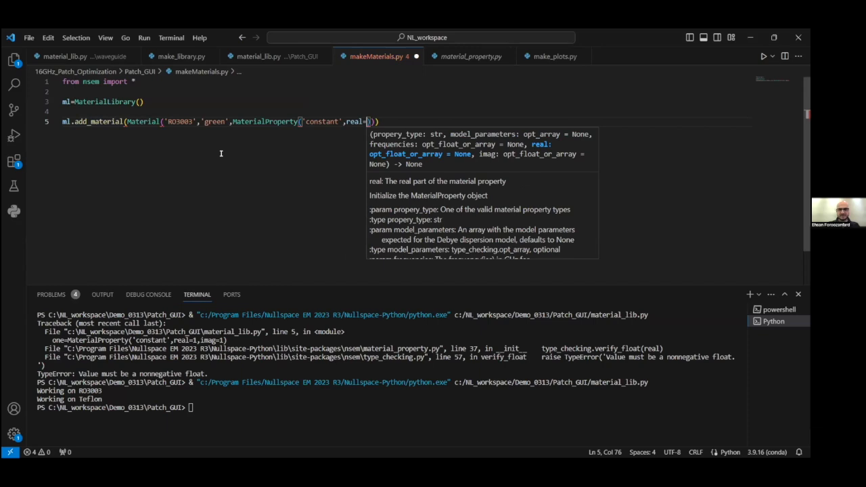
pyautogui.write('3')
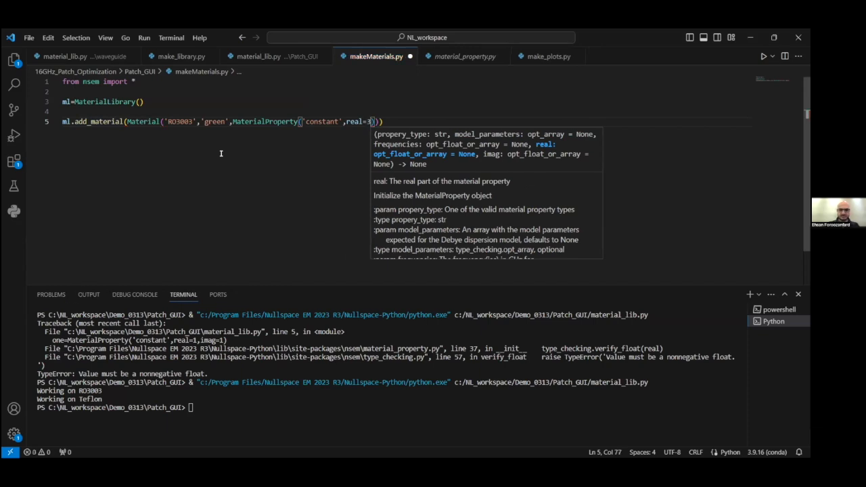
pyautogui.write('.0')
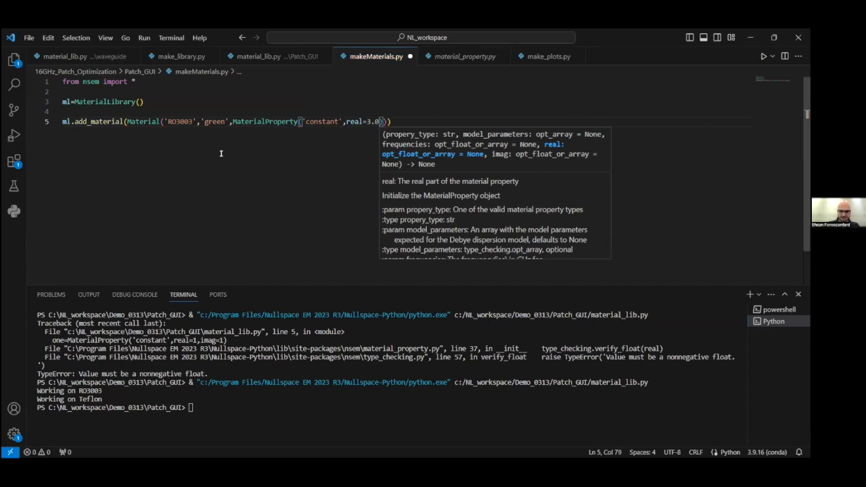
# Add the imaginary part -3.0*0.001 to the RO3003 permittivity property.
pyautogui.write(',imag=')
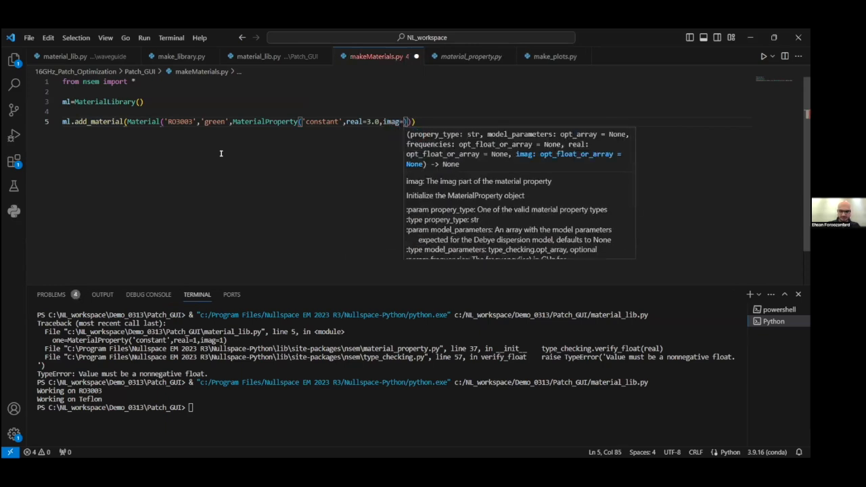
pyautogui.write('-3.0')
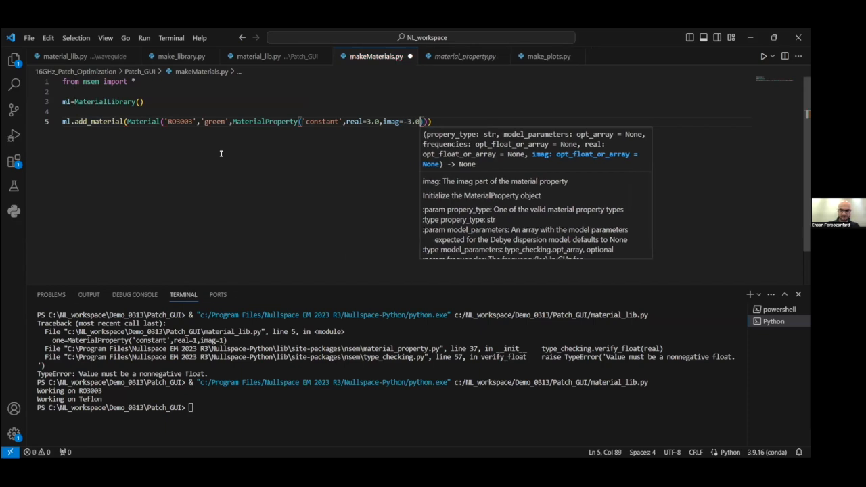
pyautogui.write('*0.001')
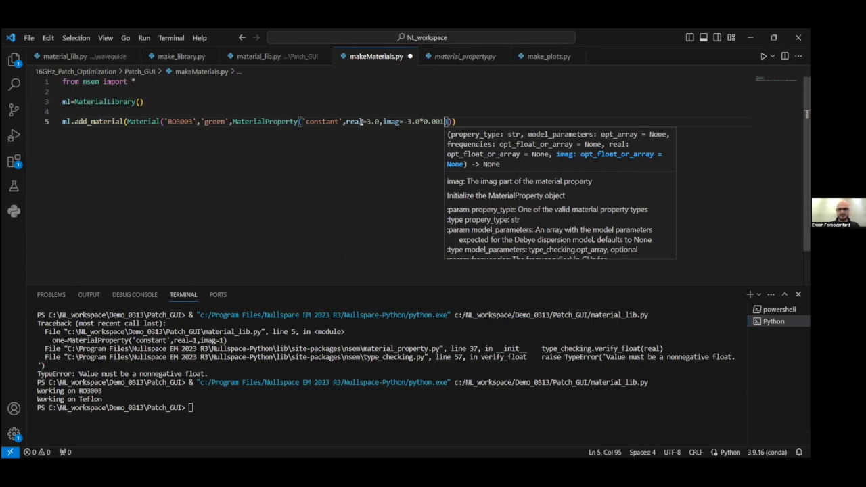
pyautogui.click(430, 136)
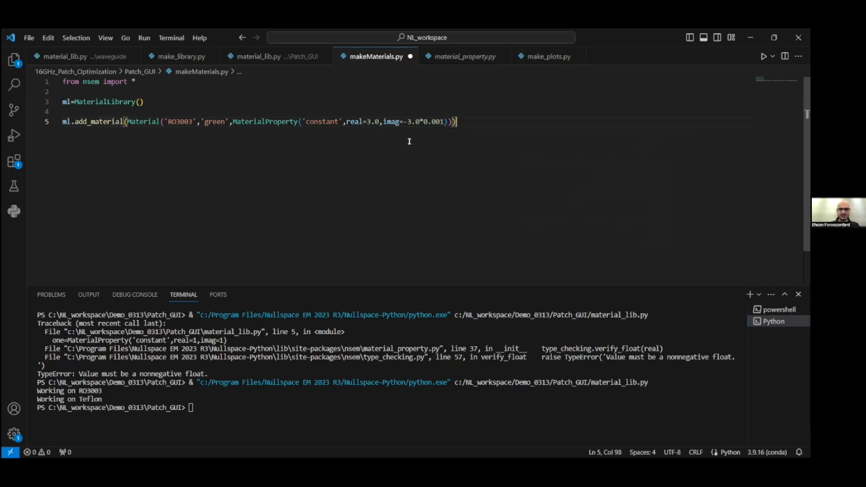
# Duplicate the RO3003 MaterialProperty call as the next argument of the Material object, separated by a comma.
pyautogui.click(449, 122)
pyautogui.write(',')
pyautogui.moveTo(232, 122); pyautogui.dragTo(440, 128)
pyautogui.hotkey('ctrl', 'c')
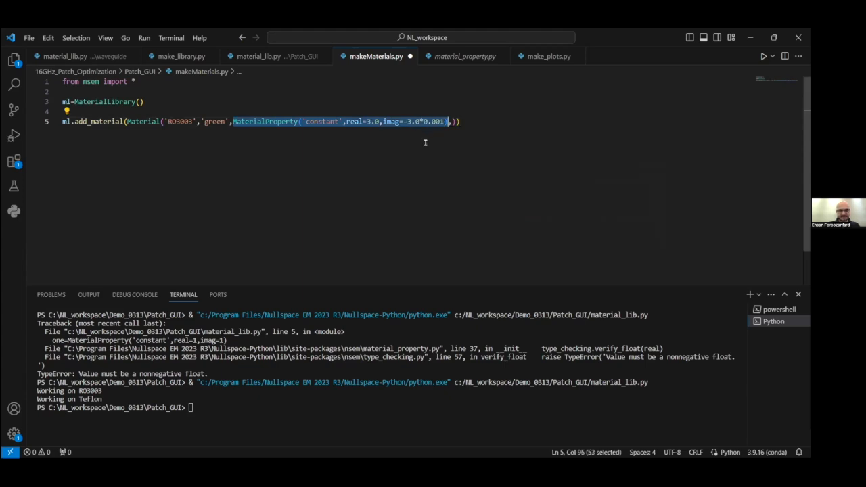
pyautogui.click(451, 123)
pyautogui.hotkey('ctrl', 'v')
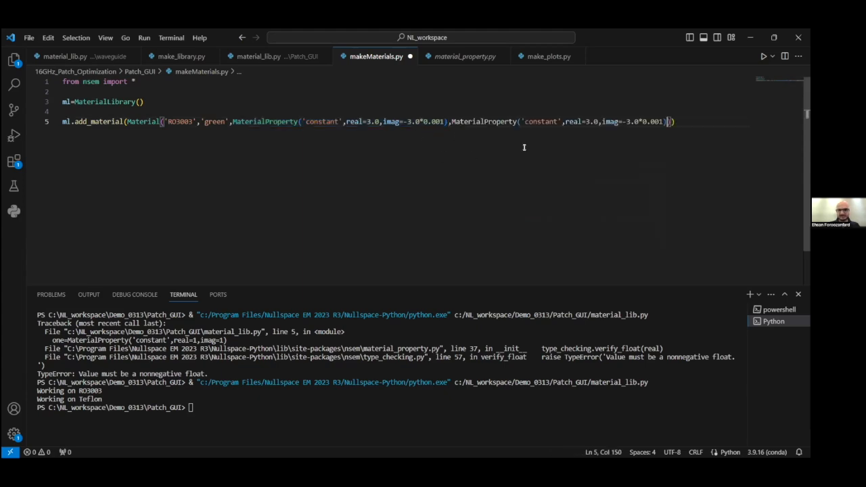
# Set the imaginary part of the second RO3003 material property to 0.0.
pyautogui.press('Left')
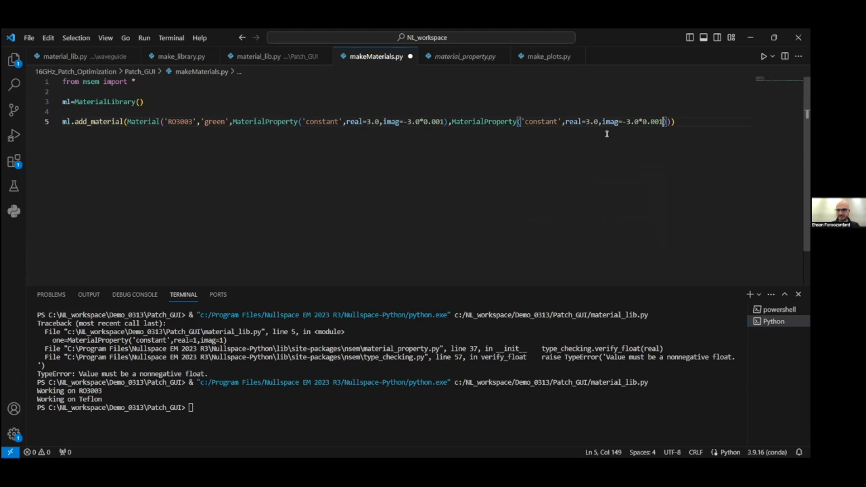
pyautogui.press('BackSpace')
pyautogui.press('BackSpace')
pyautogui.press('BackSpace')
pyautogui.press('BackSpace')
pyautogui.press('BackSpace')
pyautogui.press('BackSpace')
pyautogui.press('BackSpace')
pyautogui.press('BackSpace')
pyautogui.press('BackSpace')
pyautogui.press('BackSpace')
pyautogui.write('0.0')
# Set the real part of the second RO3003 material property to 1.0.
pyautogui.press('Left')
pyautogui.press('Left')
pyautogui.press('Left')
pyautogui.press('Left')
pyautogui.press('Left')
pyautogui.press('Left')
pyautogui.press('Left')
pyautogui.press('Left')
pyautogui.press('Left')
pyautogui.press('Left')
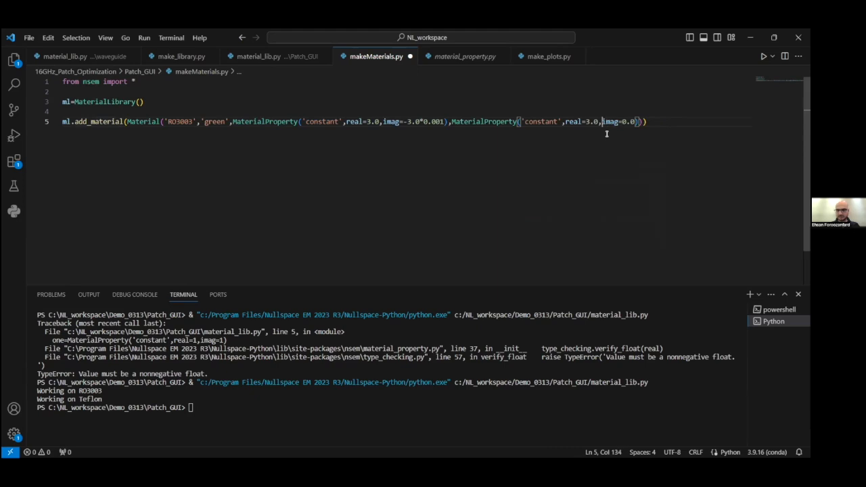
pyautogui.press('BackSpace')
pyautogui.write('1')
pyautogui.press('End')
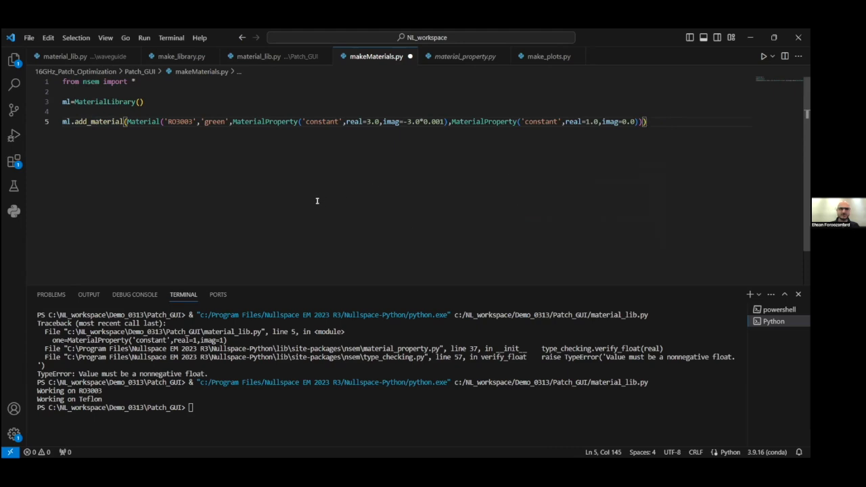
# Copy the complete RO3003 add_material line to line 7, leaving line 6 blank.
pyautogui.tripleClick(275, 122)
pyautogui.hotkey('ctrl', 'c')
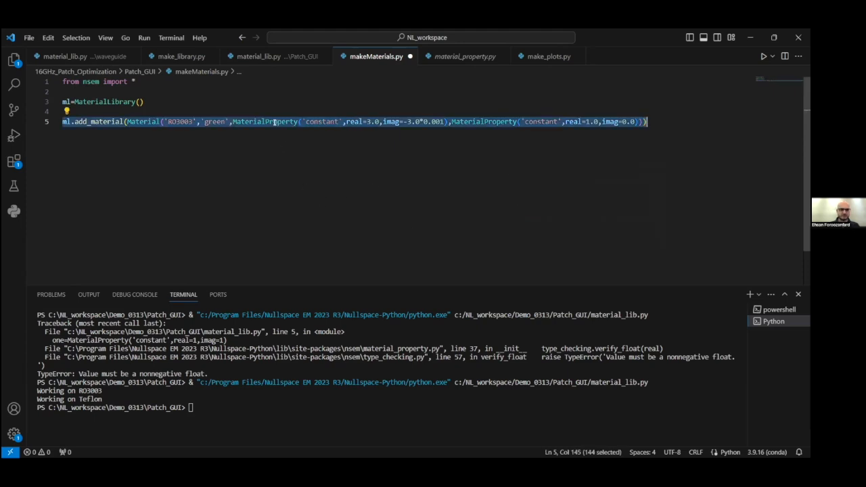
pyautogui.click(724, 121)
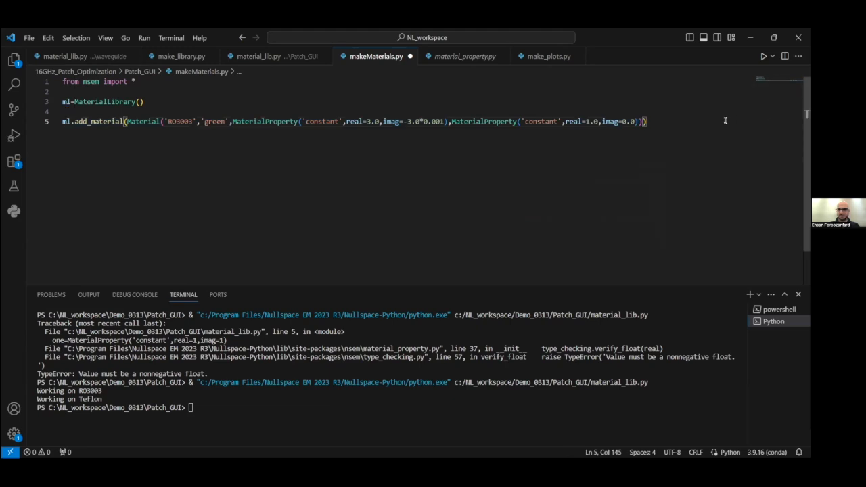
pyautogui.press('Return')
pyautogui.press('Return')
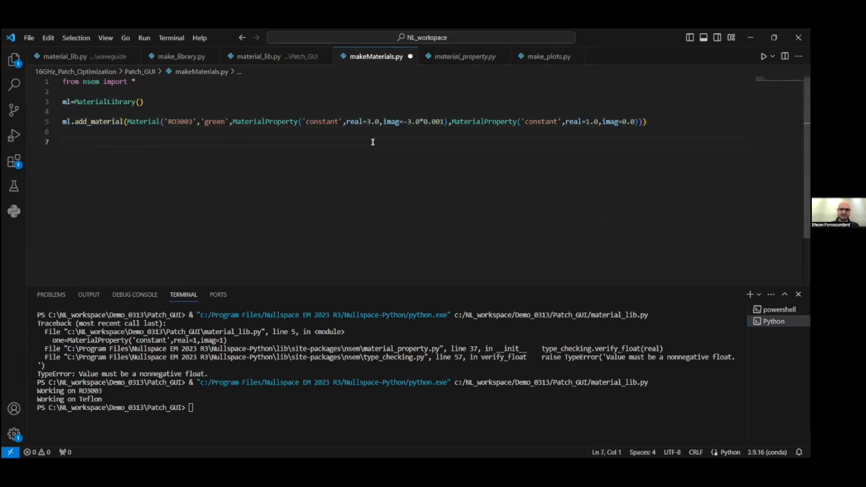
pyautogui.hotkey('ctrl', 'v')
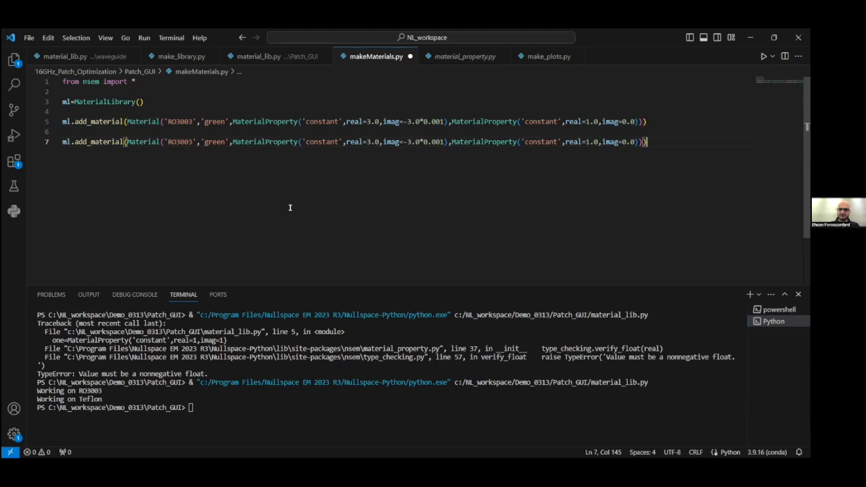
# Change the material name on line 7 to 'Teflon' and its color to 'yellow'.
pyautogui.doubleClick(183, 141)
pyautogui.write('Teflo')
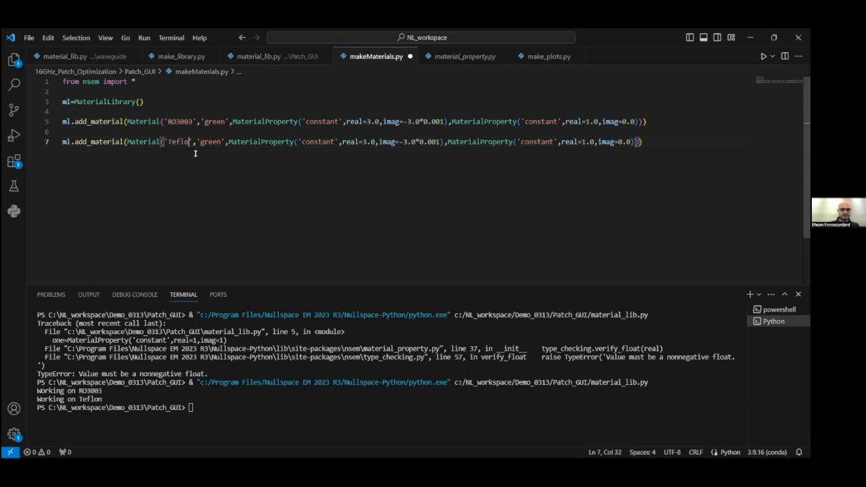
pyautogui.write('n')
pyautogui.doubleClick(214, 141)
pyautogui.write('yellow')
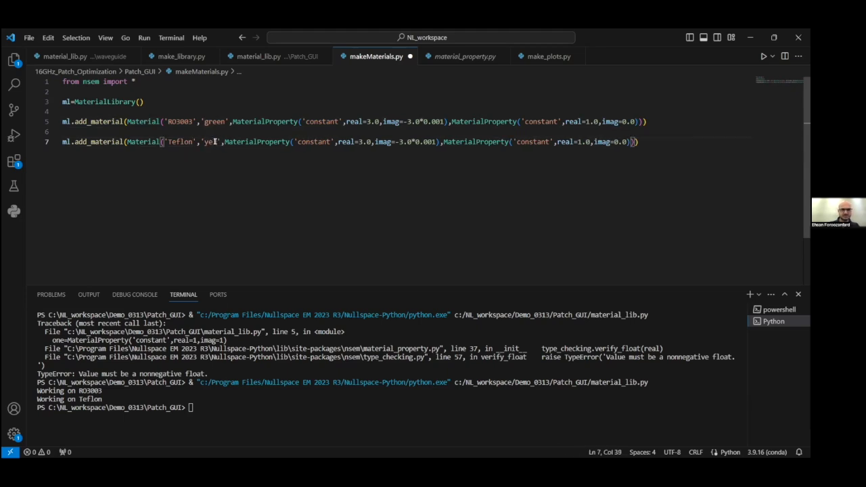
pyautogui.click(249, 182)
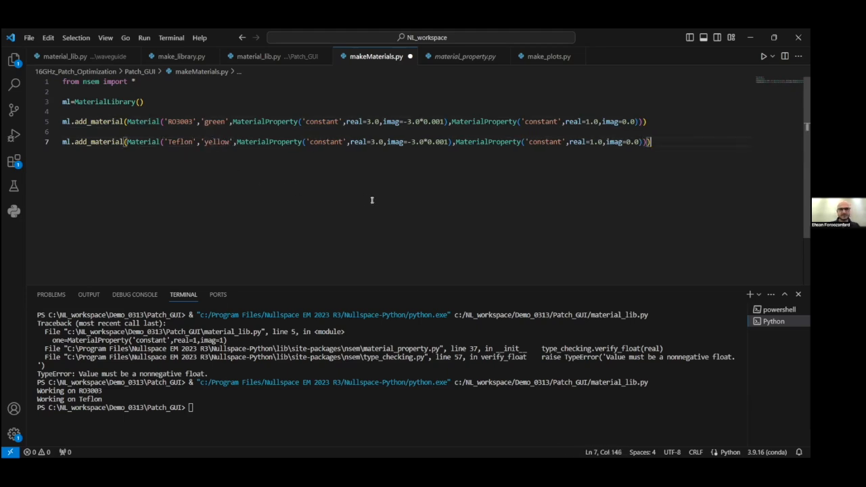
# Set the real part of the Teflon permittivity to 2.1.
pyautogui.doubleClick(372, 142)
pyautogui.write('2')
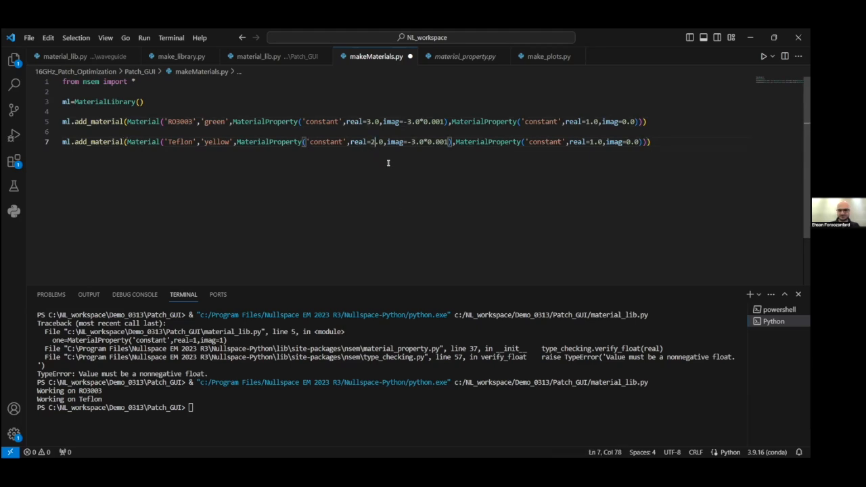
pyautogui.press('Delete')
pyautogui.write('1')
# Set the imaginary part of the Teflon permittivity to -2.1*0.0002.
pyautogui.doubleClick(413, 136)
pyautogui.write('2')
pyautogui.press('Delete')
pyautogui.write('1')
pyautogui.press('Right')
pyautogui.press('Right')
pyautogui.press('Right')
pyautogui.press('Right')
pyautogui.press('Right')
pyautogui.press('Right')
pyautogui.write('0')
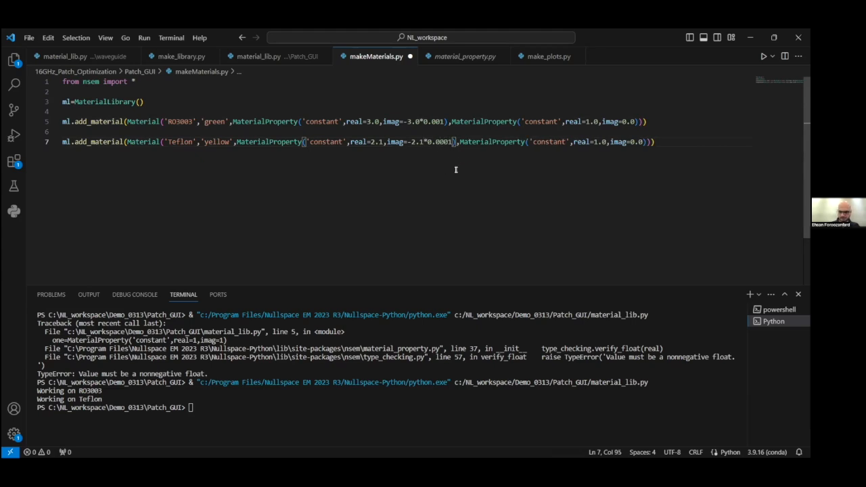
pyautogui.press('BackSpace')
pyautogui.write('2')
pyautogui.press('End')
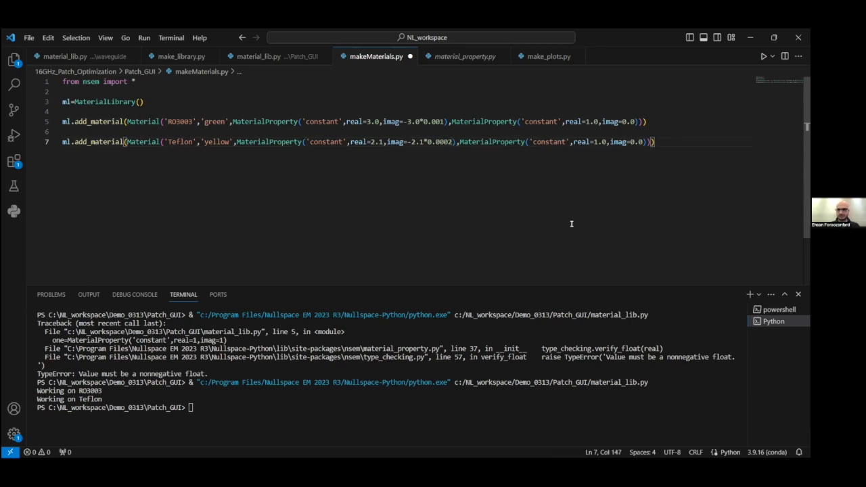
# Add ml.save('materials') on line 9 to write out the library, and save the makeMaterials.py script.
pyautogui.press('Return')
pyautogui.press('Return')
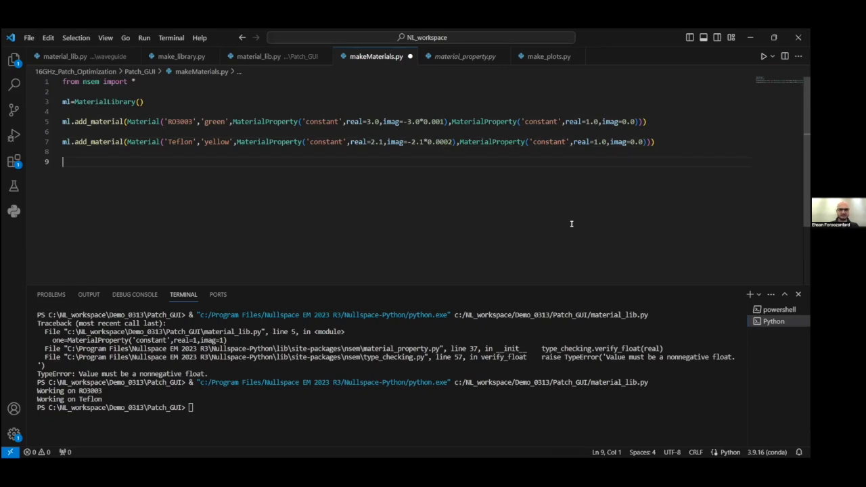
pyautogui.write('ml')
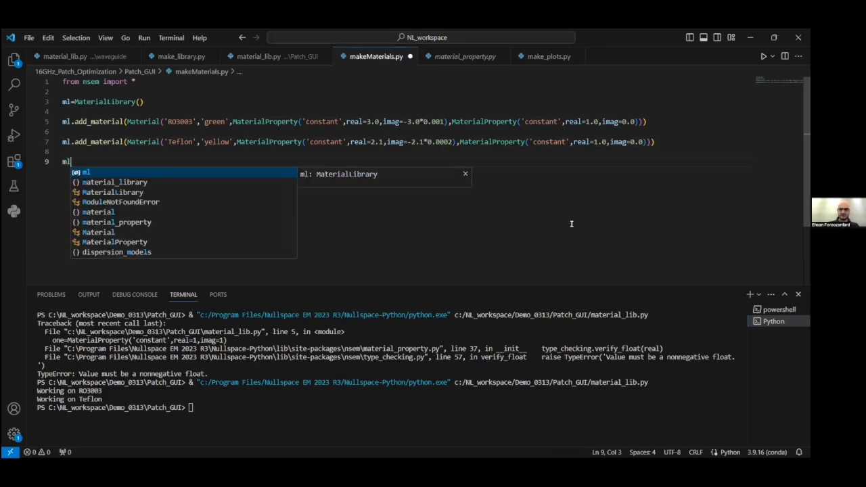
pyautogui.write('.sa')
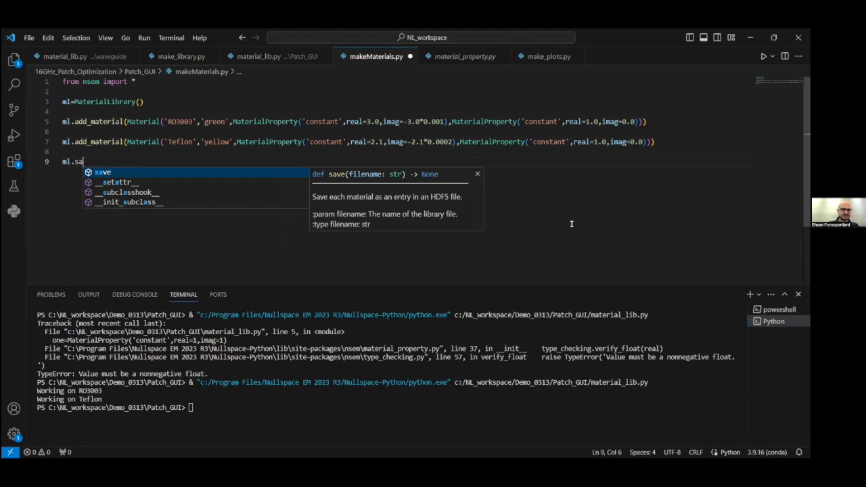
pyautogui.write('ve')
pyautogui.write("('")
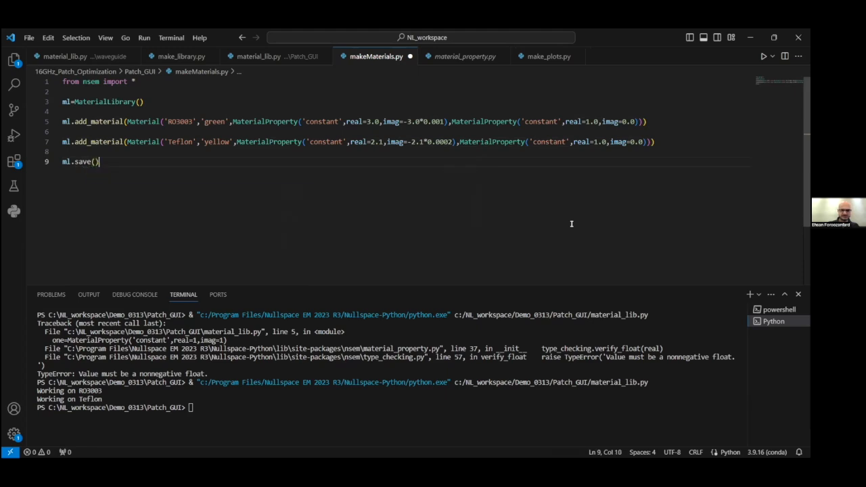
pyautogui.write("materials')")
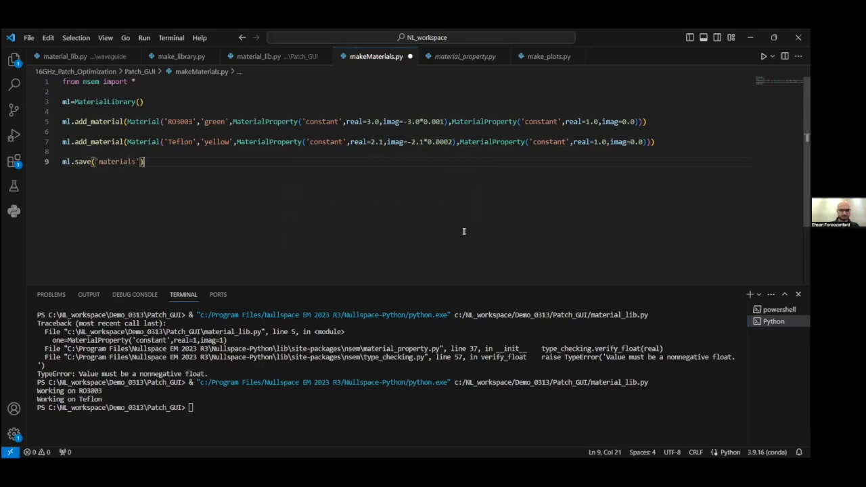
pyautogui.hotkey('ctrl', 's')
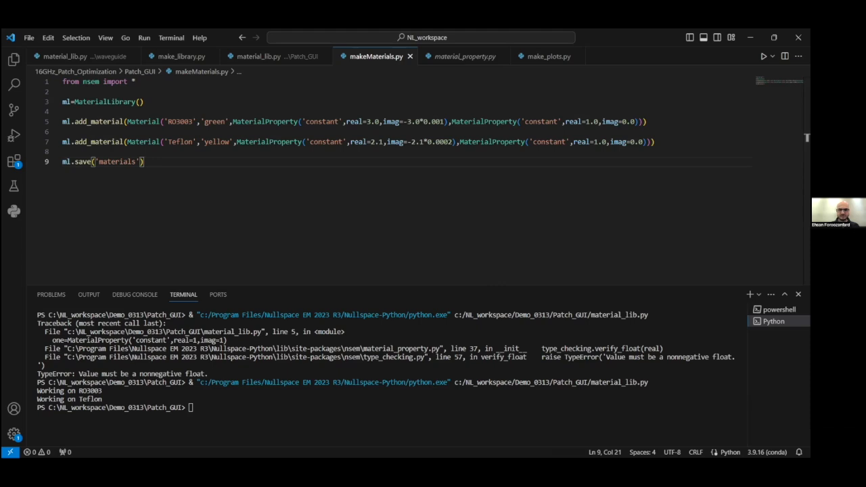
# Switch to the Nullspace EM Environment terminal, run python makeMaterials.py in the Patch_GUI folder, and minimize the terminal.
pyautogui.hotkey('alt', 'Tab')
pyautogui.moveTo(92, 240); pyautogui.dragTo(358, 240)
pyautogui.click(366, 242)
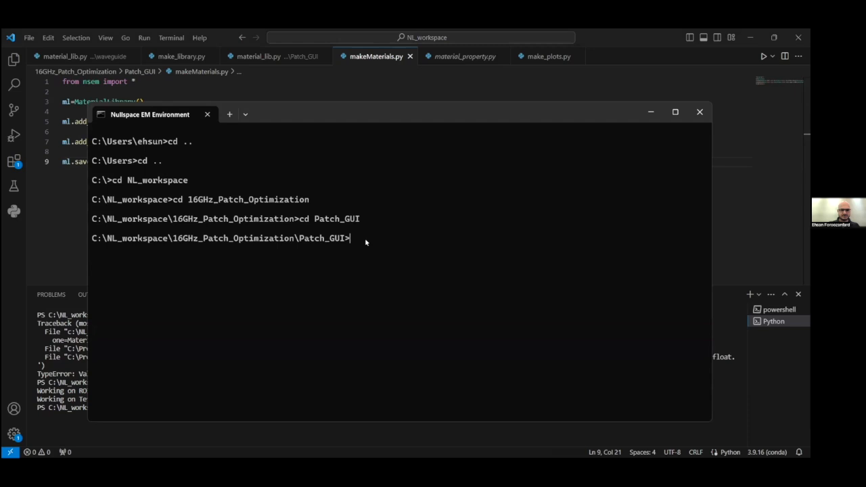
pyautogui.write('python')
pyautogui.write(' make')
pyautogui.write('M')
pyautogui.press('Tab')
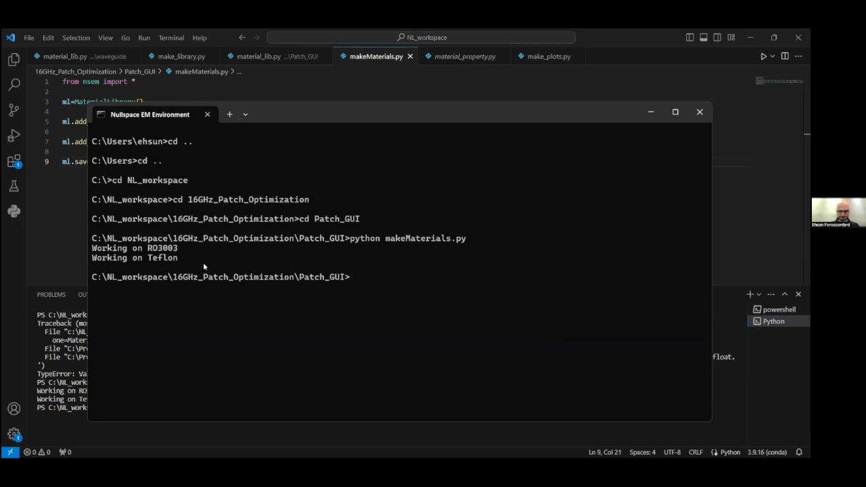
pyautogui.click(653, 115)
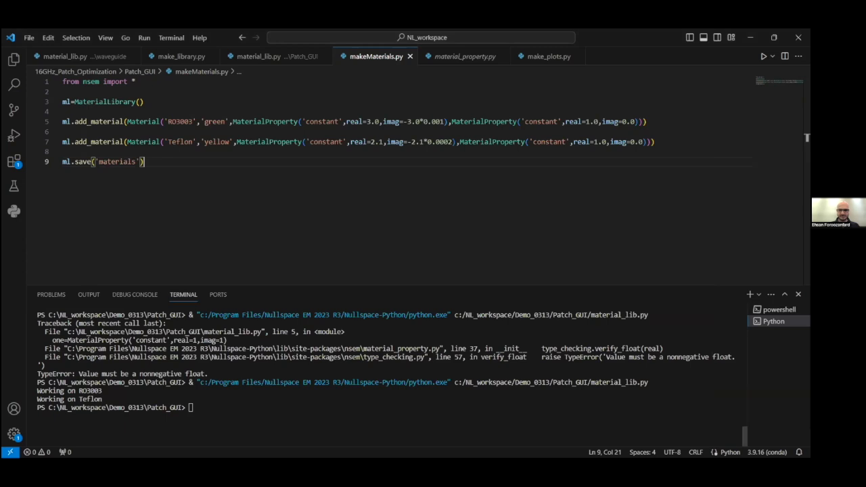
# Switch back to Nullspace Prep, enlarge the command line area, and run help nsem to examine the nsem command syntax.
pyautogui.hotkey('alt', 'Tab')
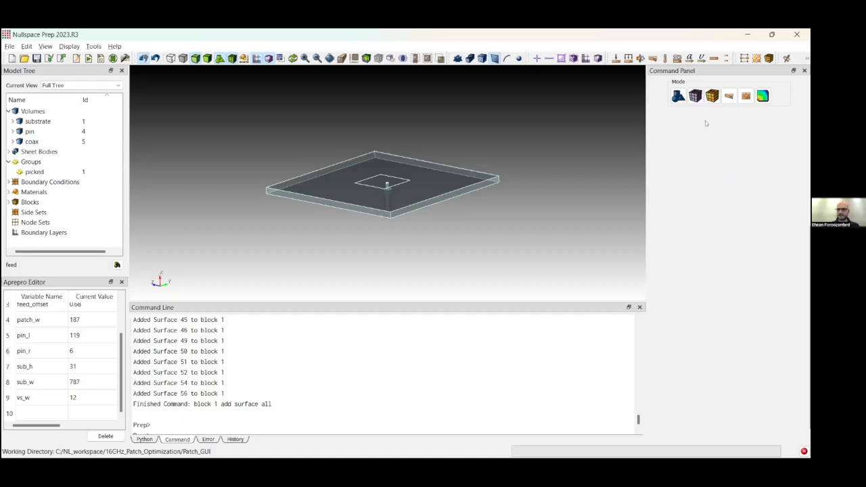
pyautogui.moveTo(343, 228); pyautogui.dragTo(328, 263)
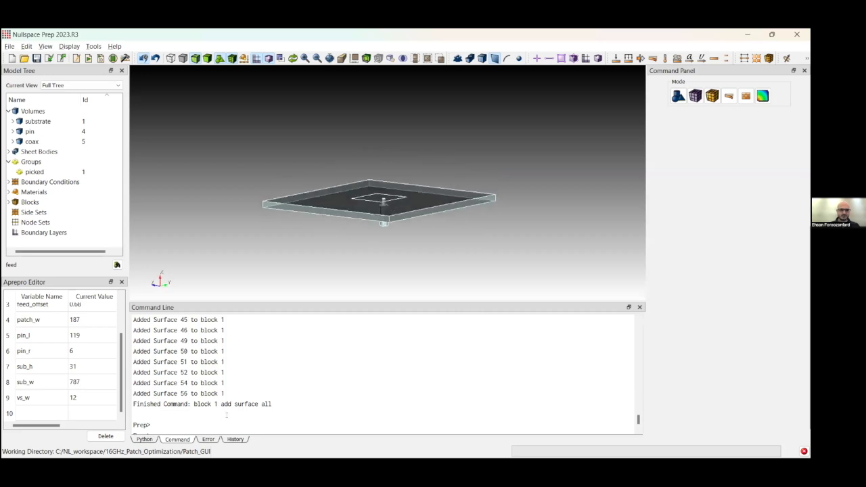
pyautogui.moveTo(237, 304); pyautogui.dragTo(237, 280)
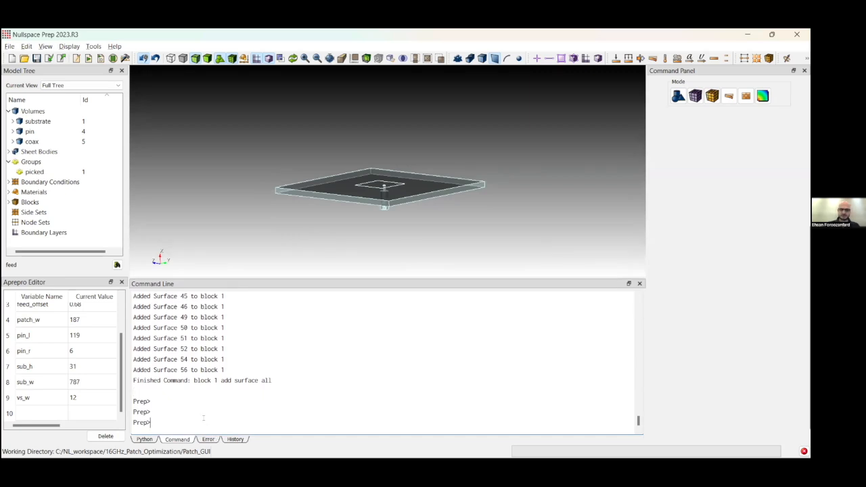
pyautogui.write('help nsem')
pyautogui.press('Return')
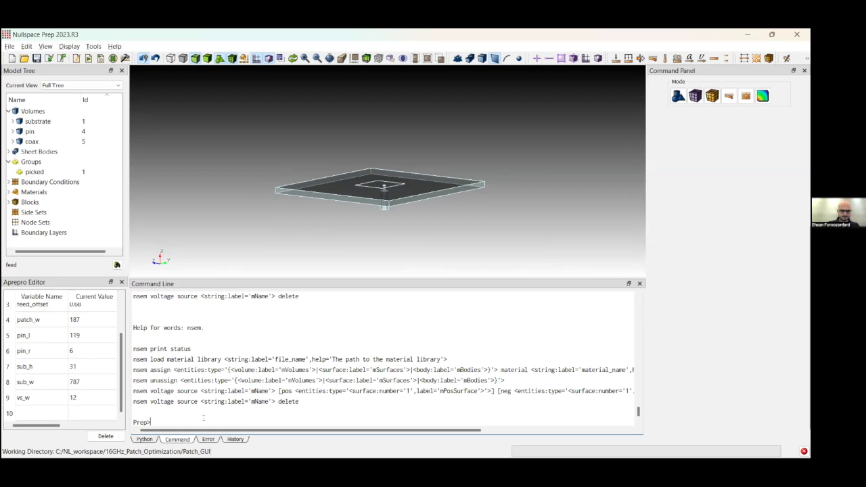
pyautogui.moveTo(203, 415); pyautogui.dragTo(135, 349)
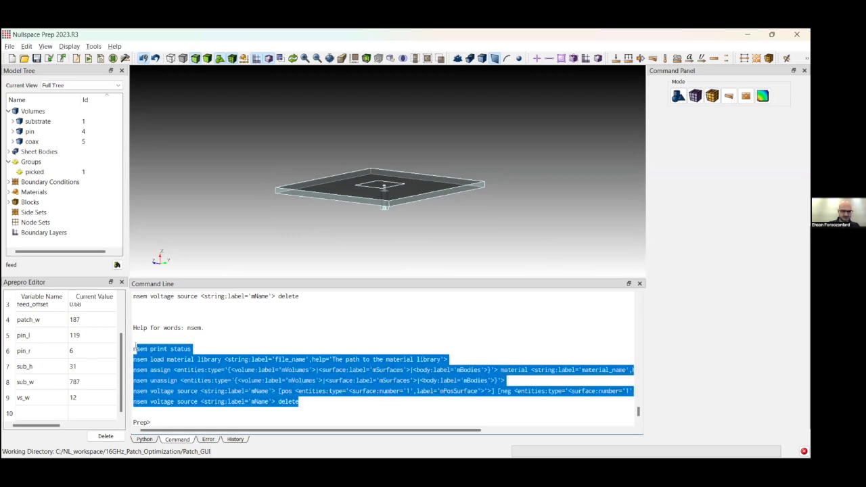
pyautogui.click(186, 426)
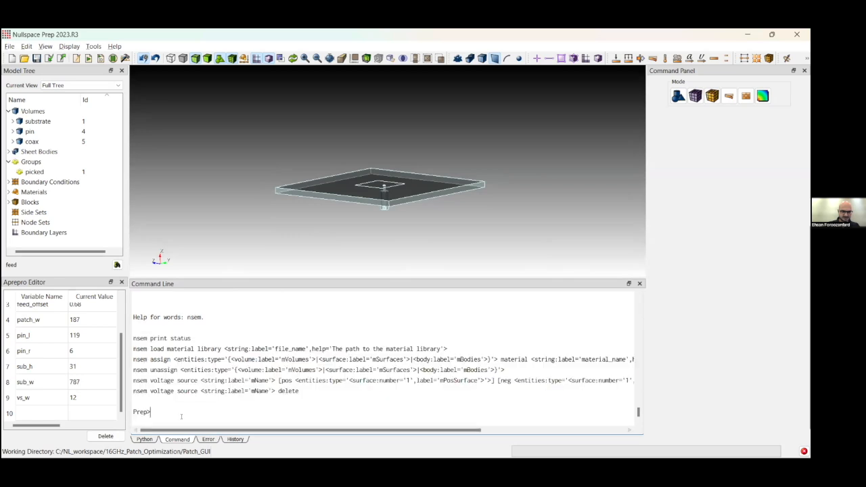
# Load the material library with the command nsem load material library 'materials.h5'.
pyautogui.write('nsem load ')
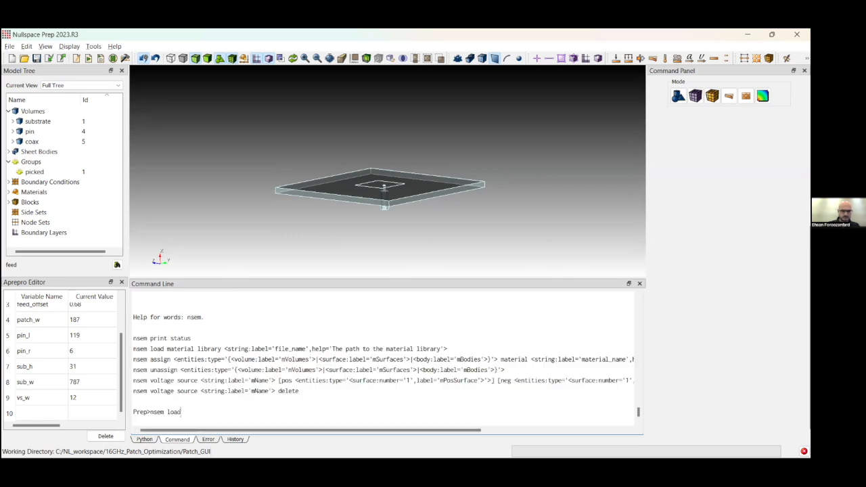
pyautogui.write("material library 'ma")
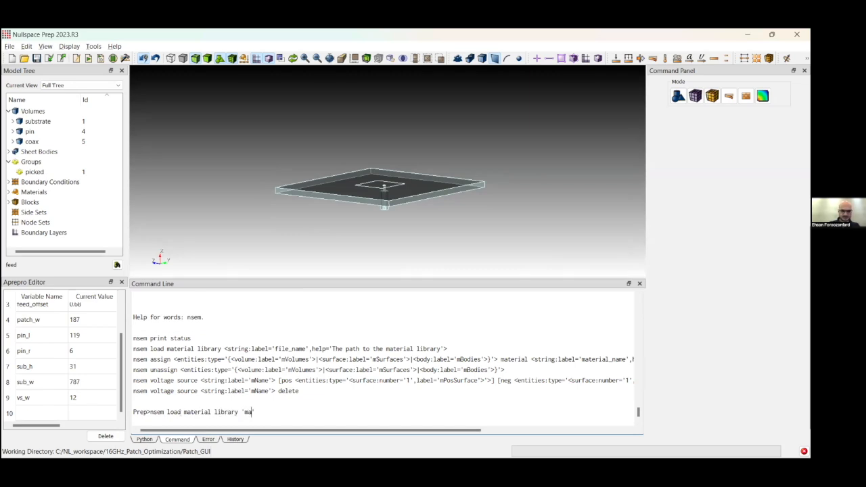
pyautogui.write('terials.h5')
pyautogui.press('Return')
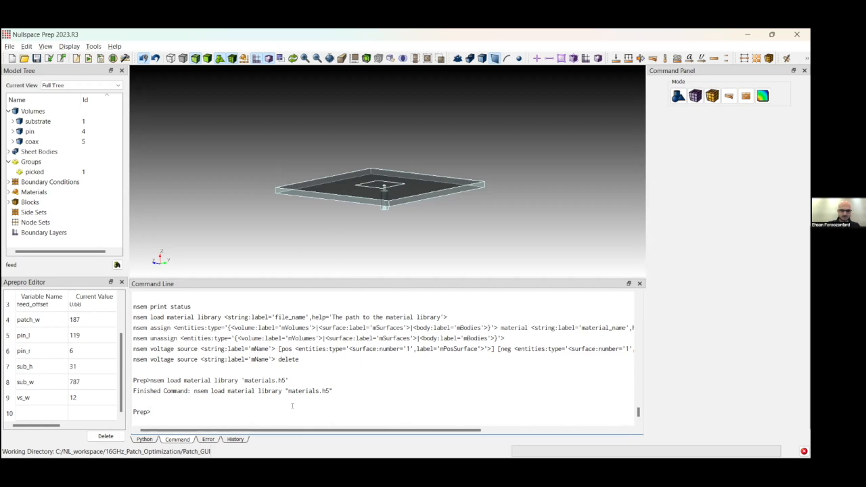
# Assign the RO3003 material to the substrate volume with nsem assign volume substrate material 'RO3003'.
pyautogui.write('sem assign volume substrate')
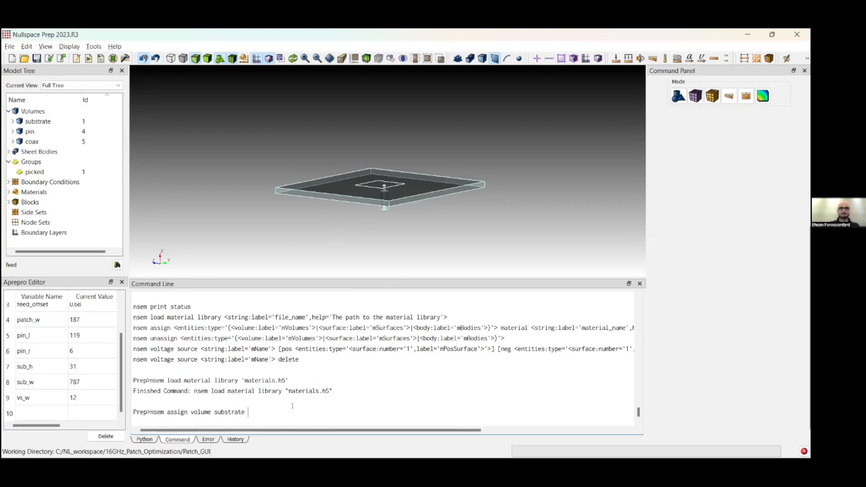
pyautogui.write("material 'RO3003")
pyautogui.press('Return')
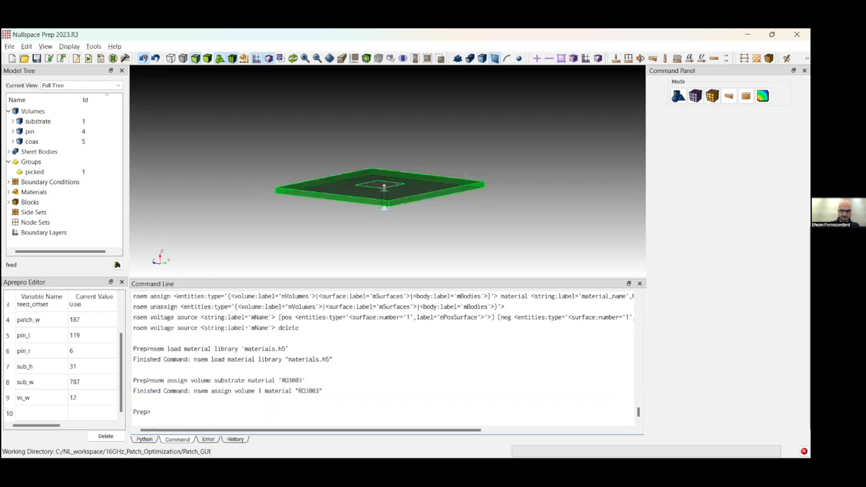
# Assign the Teflon material to the coax volume by reusing the previous command as nsem assign volume coax material 'Teflon'.
pyautogui.moveTo(440, 180); pyautogui.dragTo(398, 178)
pyautogui.scroll(2, 329, 229)
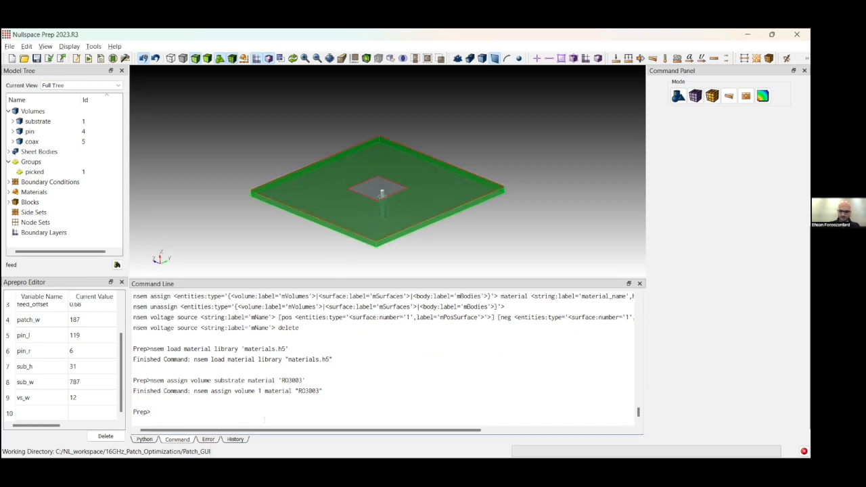
pyautogui.press('Up')
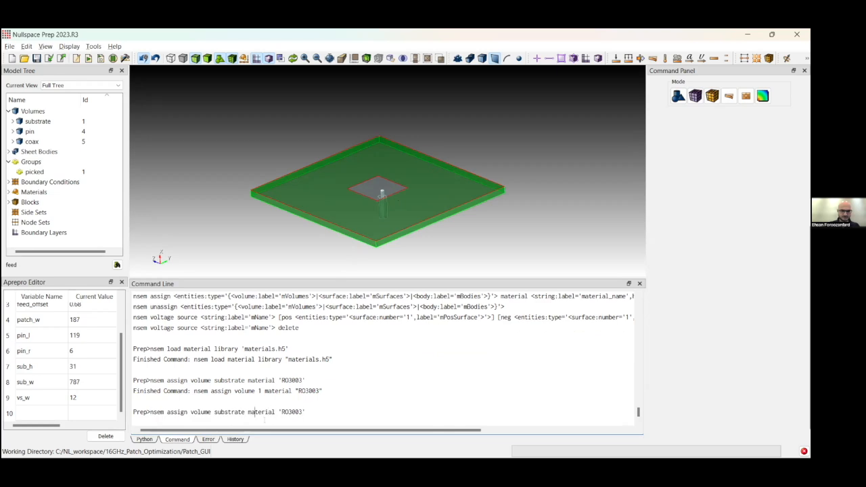
pyautogui.press('BackSpace')
pyautogui.press('BackSpace')
pyautogui.press('BackSpace')
pyautogui.press('BackSpace')
pyautogui.press('BackSpace')
pyautogui.press('BackSpace')
pyautogui.press('BackSpace')
pyautogui.press('BackSpace')
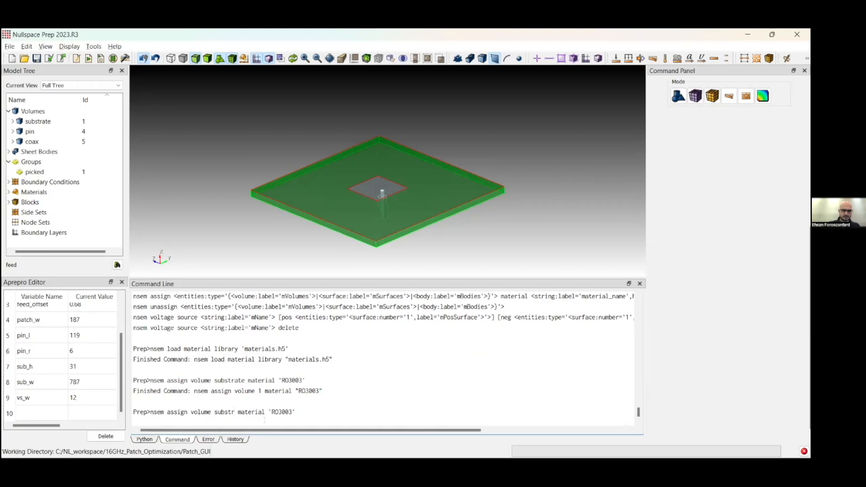
pyautogui.press('BackSpace')
pyautogui.write('coax')
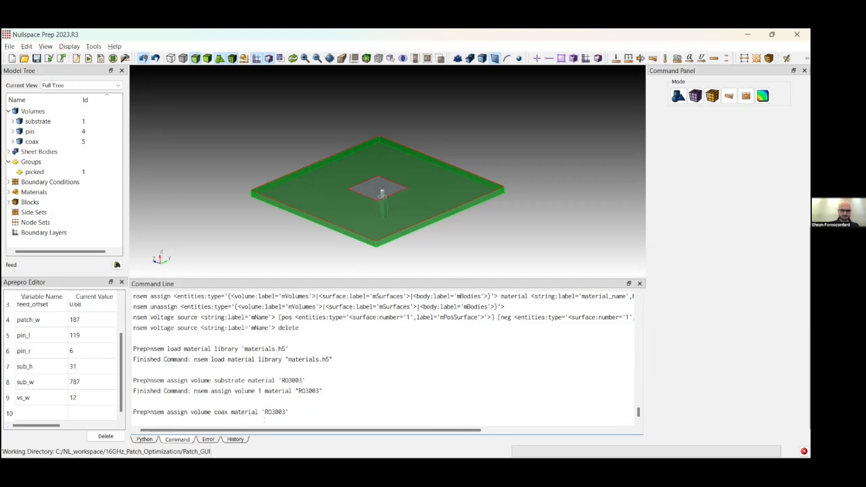
pyautogui.press('BackSpace')
pyautogui.press('BackSpace')
pyautogui.press('BackSpace')
pyautogui.press('BackSpace')
pyautogui.press('BackSpace')
pyautogui.press('BackSpace')
pyautogui.write('Teflon')
pyautogui.press('Return')
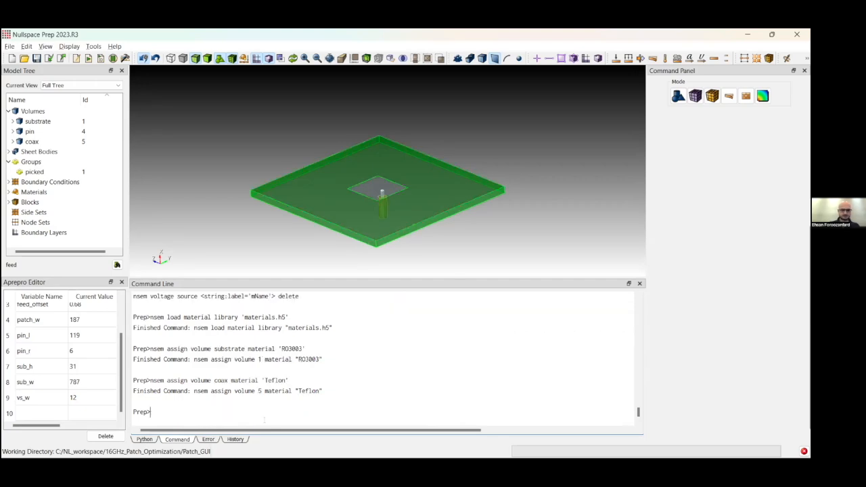
# Assign the PEC material to the patch volume with nsem assign volume patch_vol material 'PEC'.
pyautogui.moveTo(410, 271); pyautogui.dragTo(389, 219)
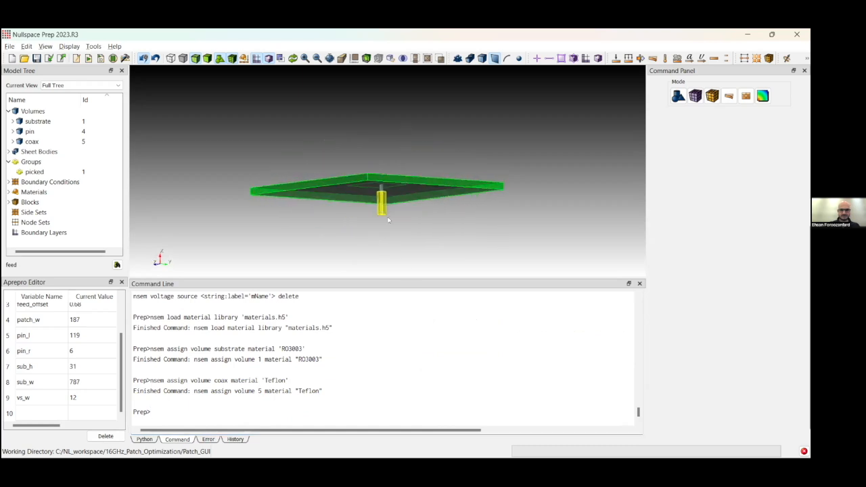
pyautogui.moveTo(360, 185); pyautogui.dragTo(366, 227)
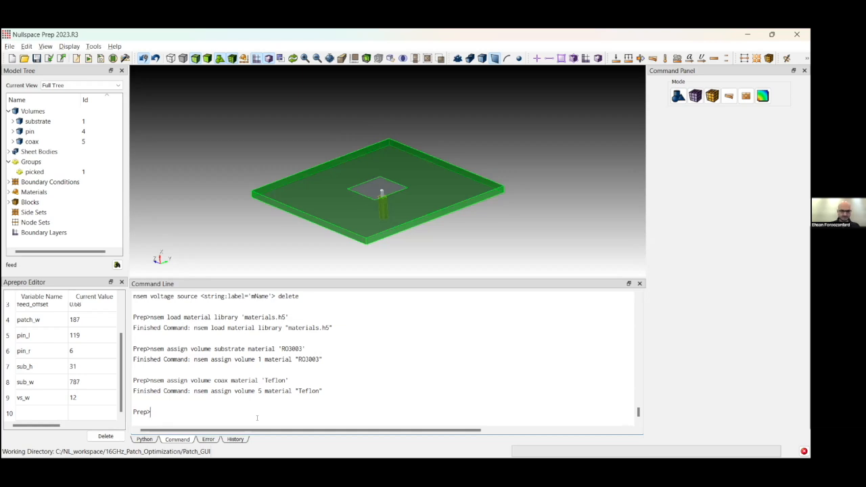
pyautogui.press('Up')
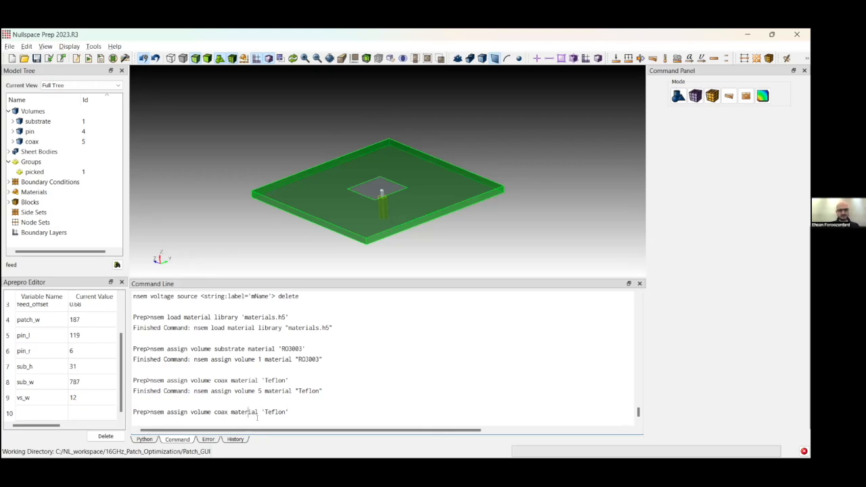
pyautogui.press('BackSpace')
pyautogui.press('BackSpace')
pyautogui.press('BackSpace')
pyautogui.press('BackSpace')
pyautogui.write('patch_vol')
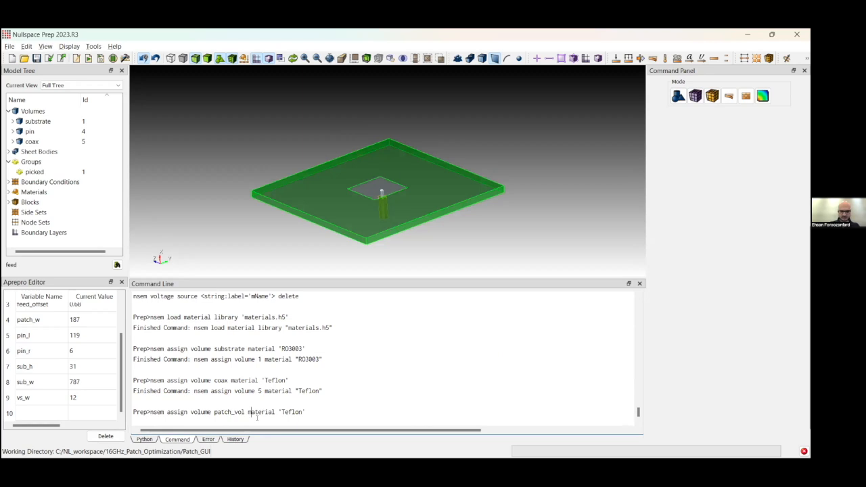
pyautogui.press('BackSpace')
pyautogui.press('BackSpace')
pyautogui.press('BackSpace')
pyautogui.press('BackSpace')
pyautogui.press('BackSpace')
pyautogui.press('BackSpace')
pyautogui.write('PEC')
pyautogui.press('Return')
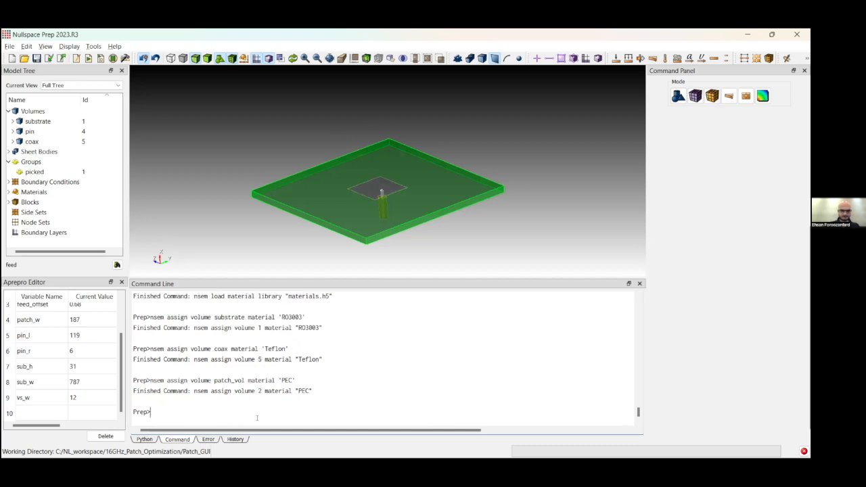
# Assign the PEC material to the ground volume with nsem assign volume gnd material 'PEC'.
pyautogui.press('Up')
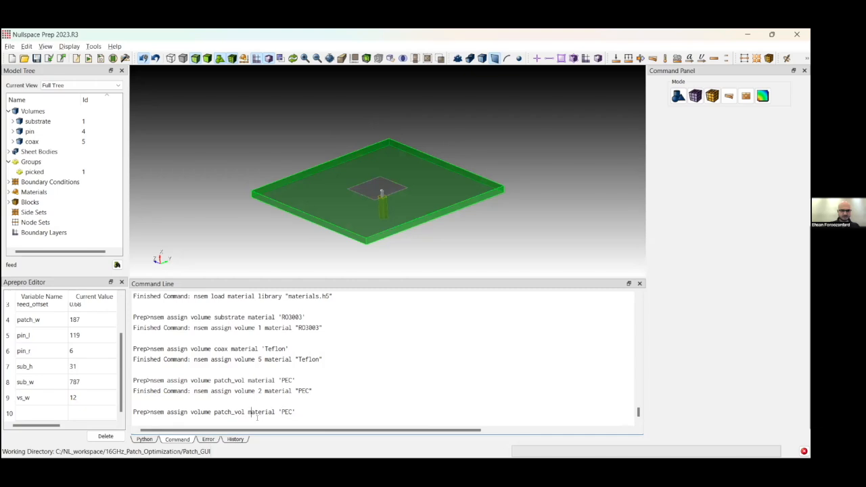
pyautogui.press('BackSpace')
pyautogui.press('BackSpace')
pyautogui.press('BackSpace')
pyautogui.press('BackSpace')
pyautogui.press('BackSpace')
pyautogui.press('BackSpace')
pyautogui.press('BackSpace')
pyautogui.press('BackSpace')
pyautogui.press('BackSpace')
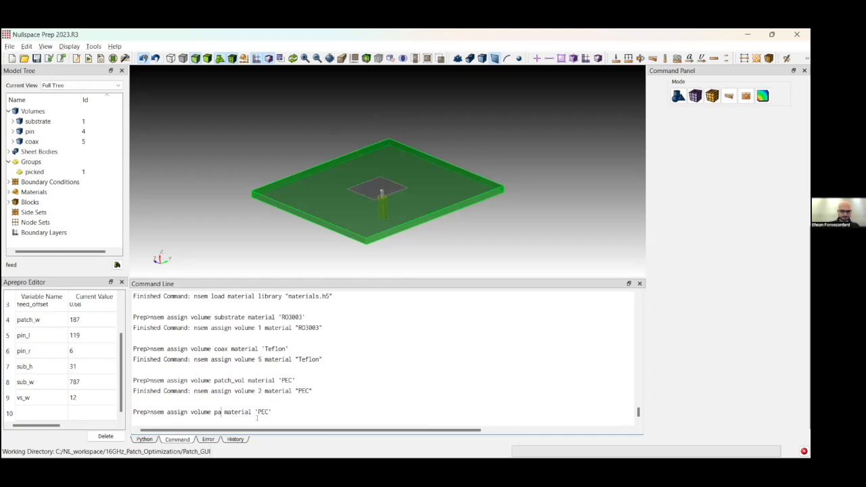
pyautogui.write('gnd')
pyautogui.press('Return')
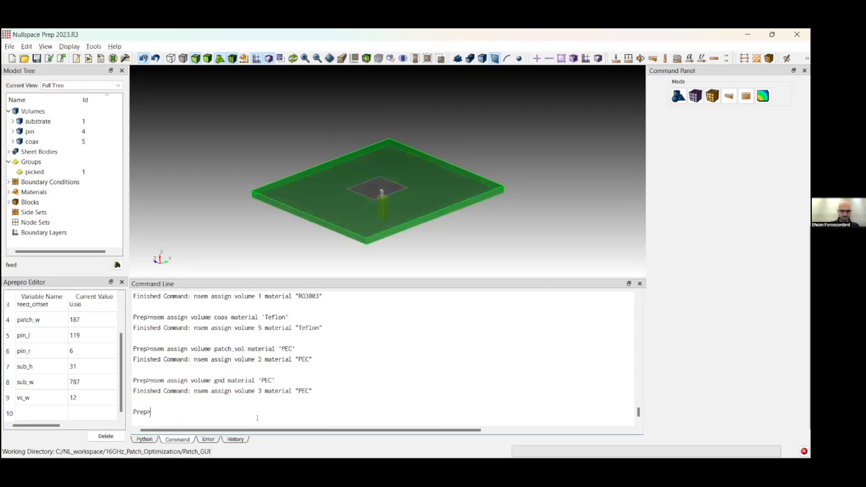
# Assign the PEC material to the feed pin with nsem assign volume pin material 'PEC'.
pyautogui.moveTo(425, 227); pyautogui.dragTo(394, 216)
pyautogui.press('Up')
pyautogui.press('Left')
pyautogui.press('Left')
pyautogui.press('Left')
pyautogui.press('Left')
pyautogui.press('BackSpace')
pyautogui.press('BackSpace')
pyautogui.press('BackSpace')
pyautogui.write('pin')
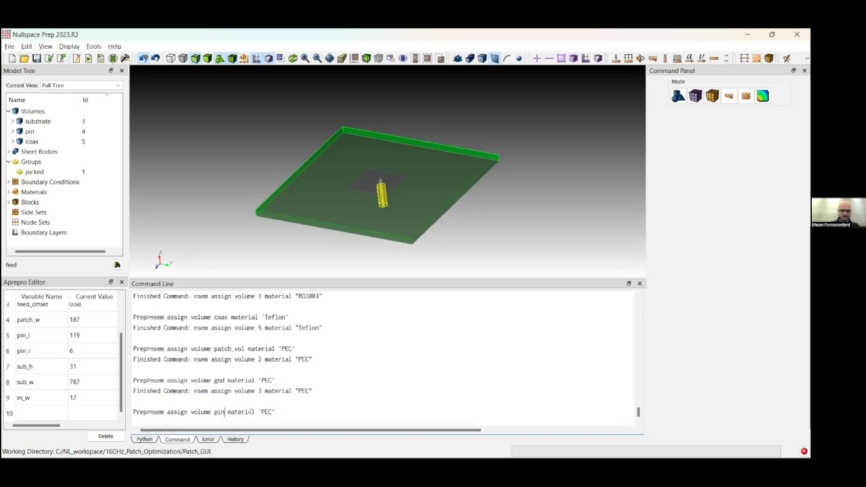
pyautogui.press('Return')
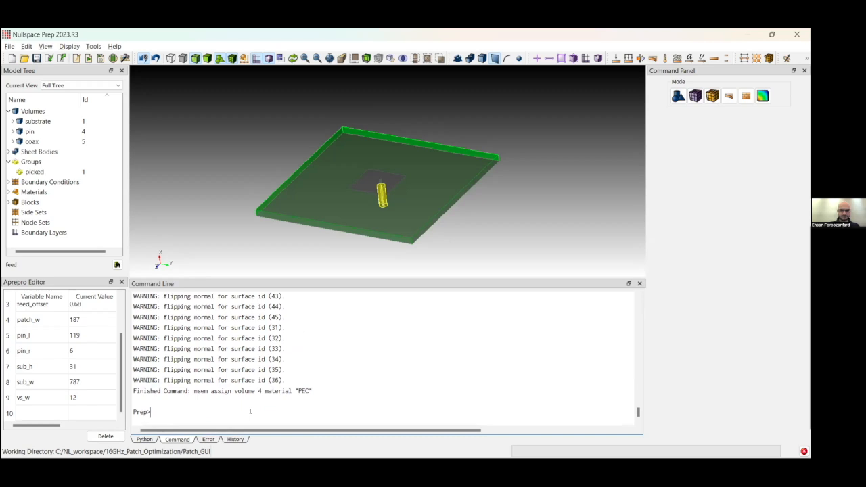
# Change the model display from transparent to solid shading and view the coax from beneath the substrate.
pyautogui.moveTo(321, 228); pyautogui.dragTo(361, 207)
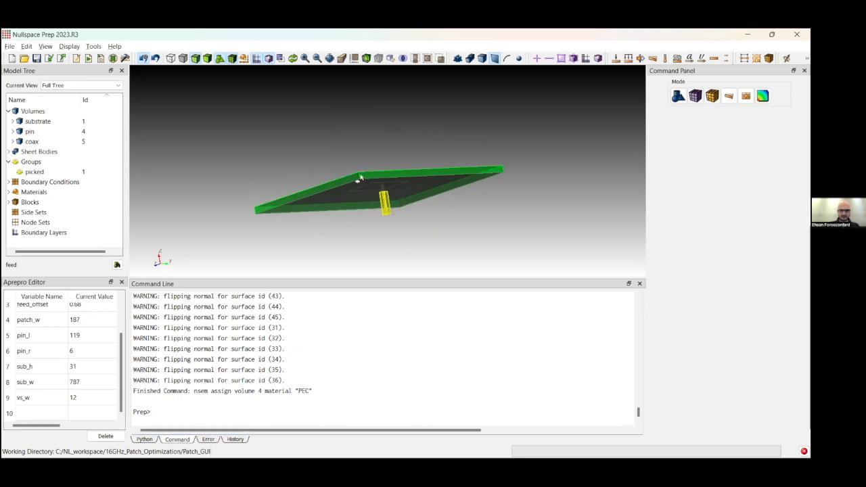
pyautogui.moveTo(341, 145); pyautogui.dragTo(356, 133)
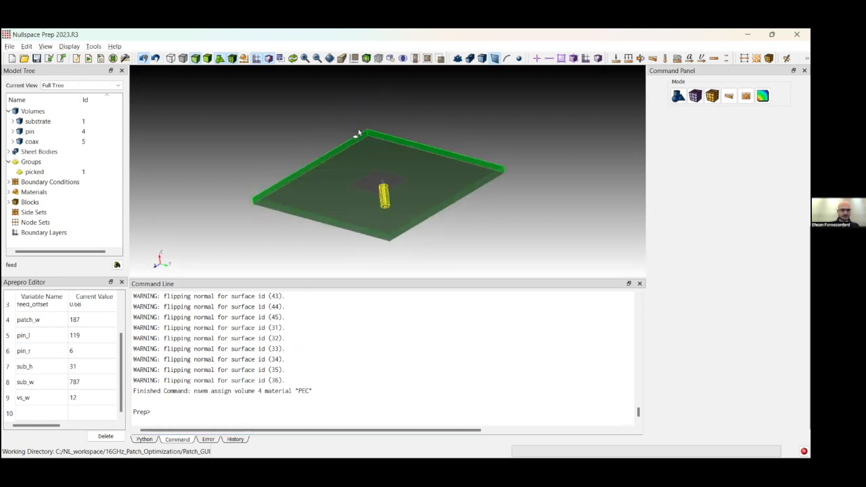
pyautogui.moveTo(387, 196); pyautogui.dragTo(394, 151)
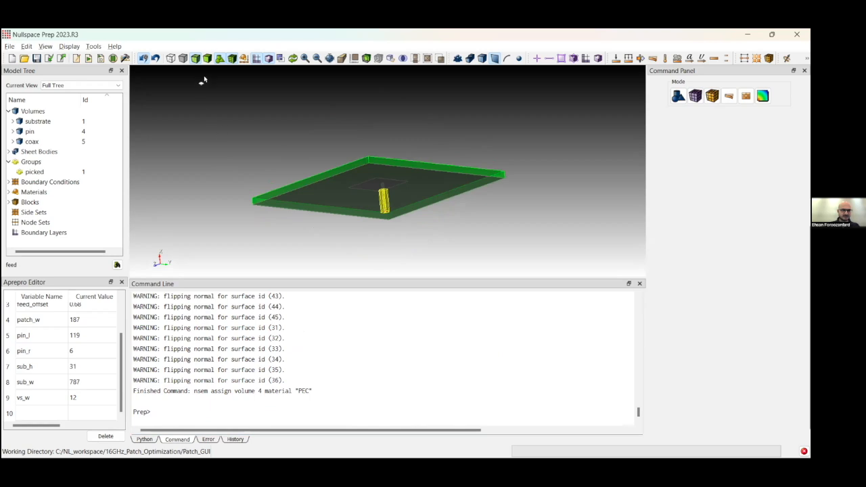
pyautogui.click(207, 59)
pyautogui.moveTo(328, 133); pyautogui.dragTo(306, 134)
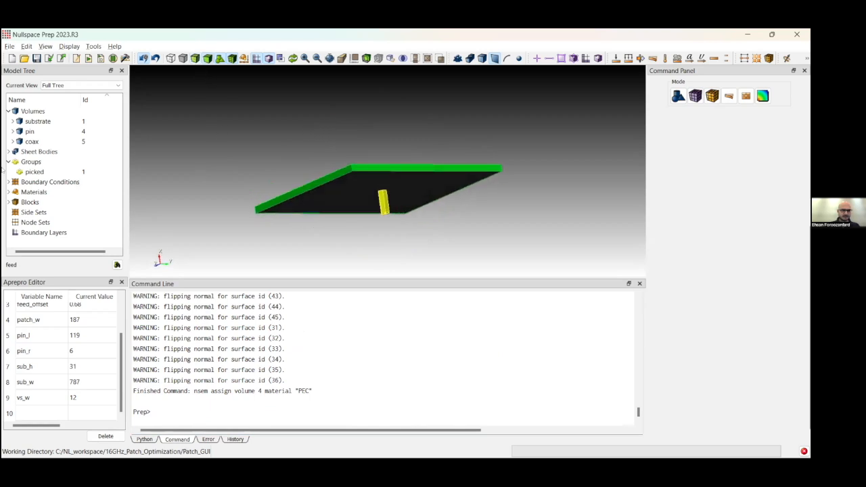
# Isolate the coax volume so that it alone is displayed, viewed from below.
pyautogui.click(31, 141)
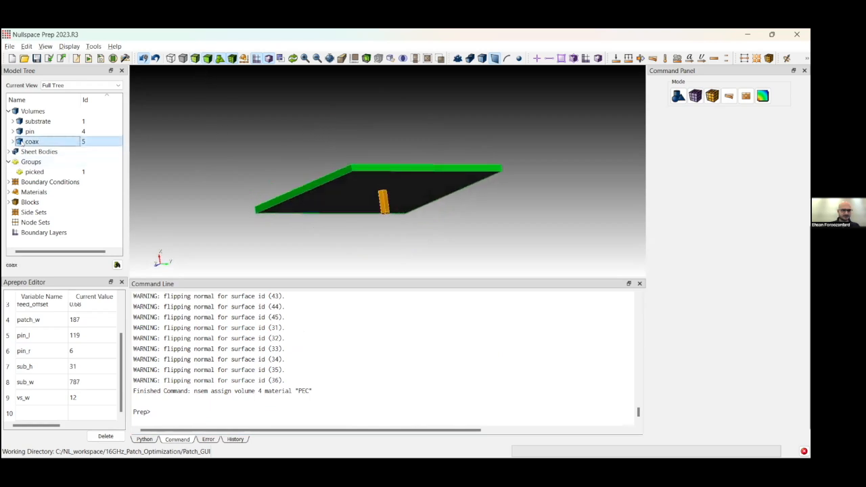
pyautogui.rightClick(31, 145)
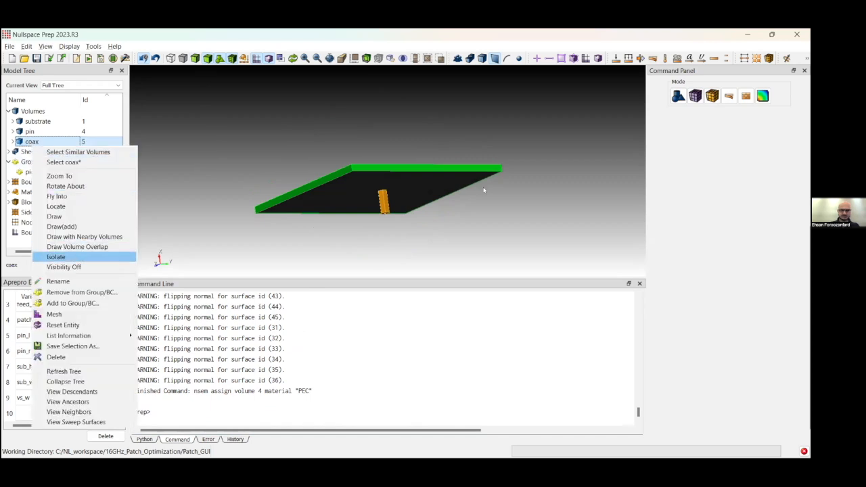
pyautogui.click(60, 256)
pyautogui.scroll(-2, 457, 182)
pyautogui.moveTo(419, 181); pyautogui.dragTo(335, 165)
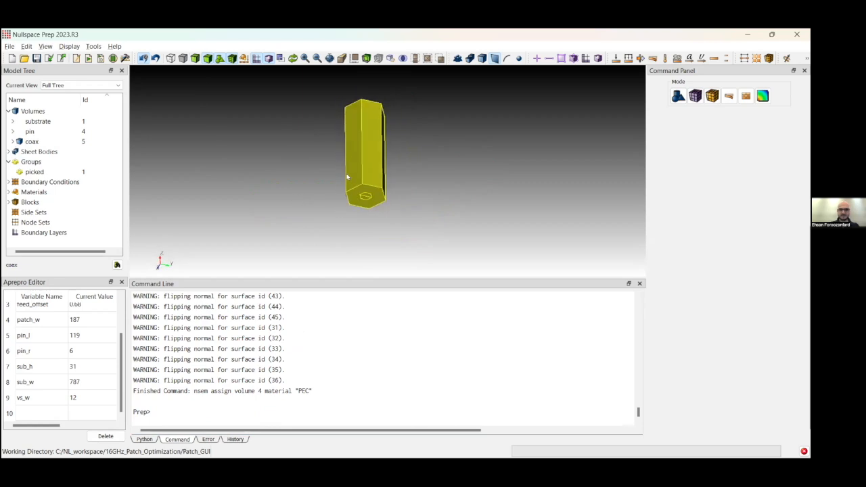
# Select the coax volume's outer side walls and bottom-end surfaces, adding the walls missed by the first selection.
pyautogui.moveTo(434, 167); pyautogui.dragTo(413, 175)
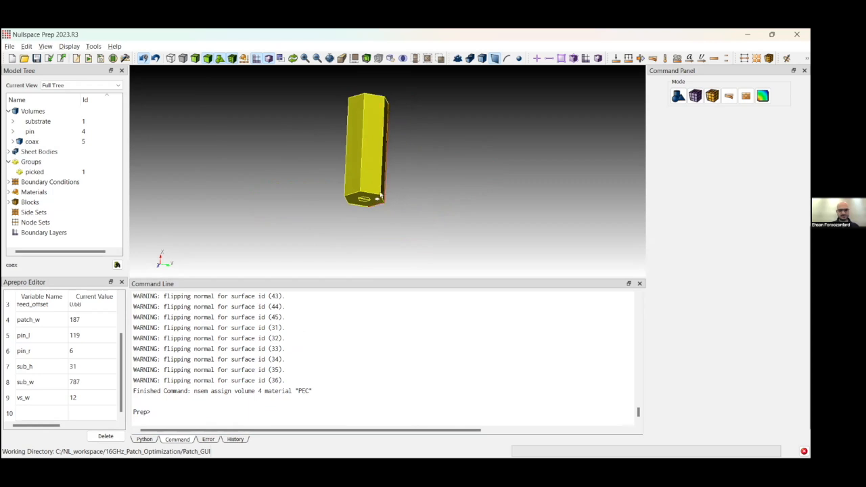
pyautogui.moveTo(310, 151); pyautogui.dragTo(433, 245)
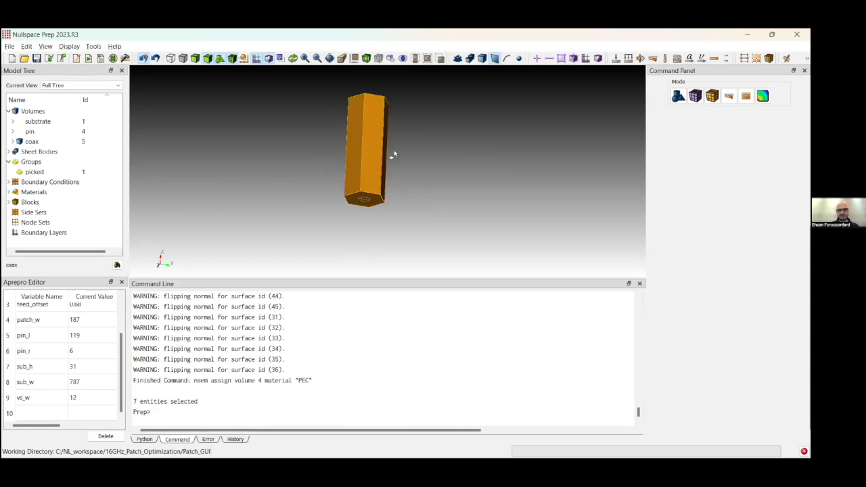
pyautogui.moveTo(431, 228); pyautogui.dragTo(379, 142, button='middle')
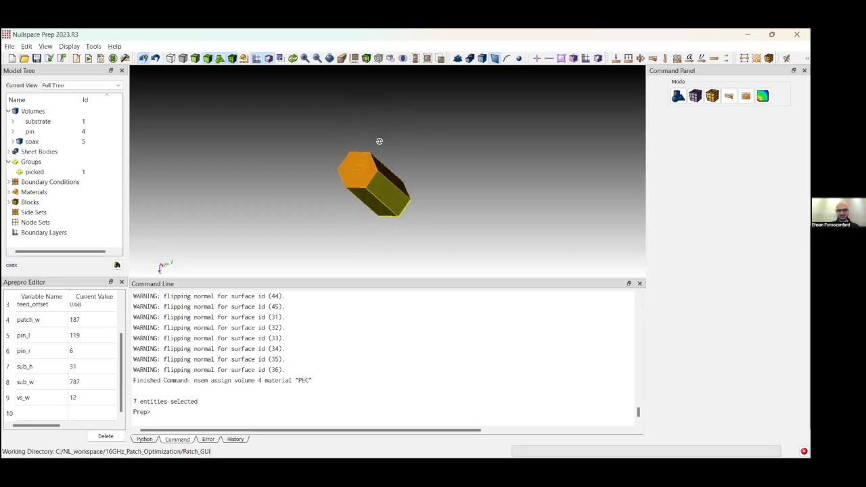
pyautogui.keyDown('ctrl'); pyautogui.click(385, 191); pyautogui.keyUp('ctrl')
pyautogui.keyDown('ctrl'); pyautogui.click(363, 202); pyautogui.keyUp('ctrl')
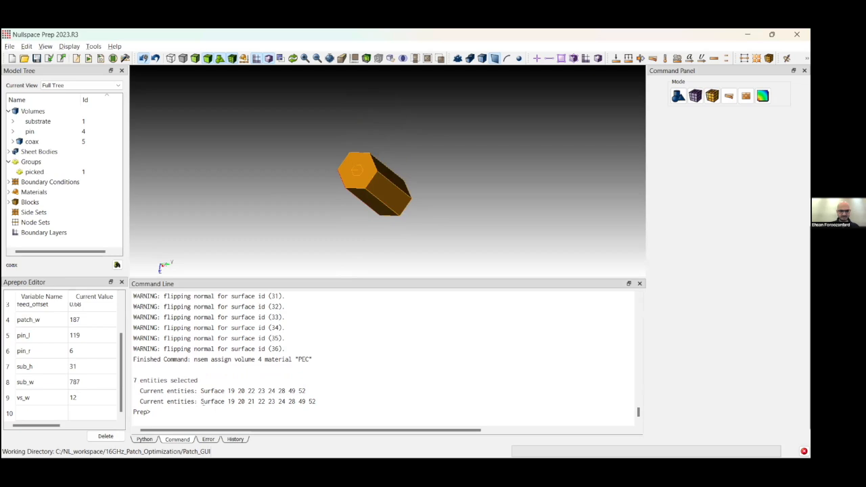
pyautogui.moveTo(323, 401); pyautogui.dragTo(200, 402)
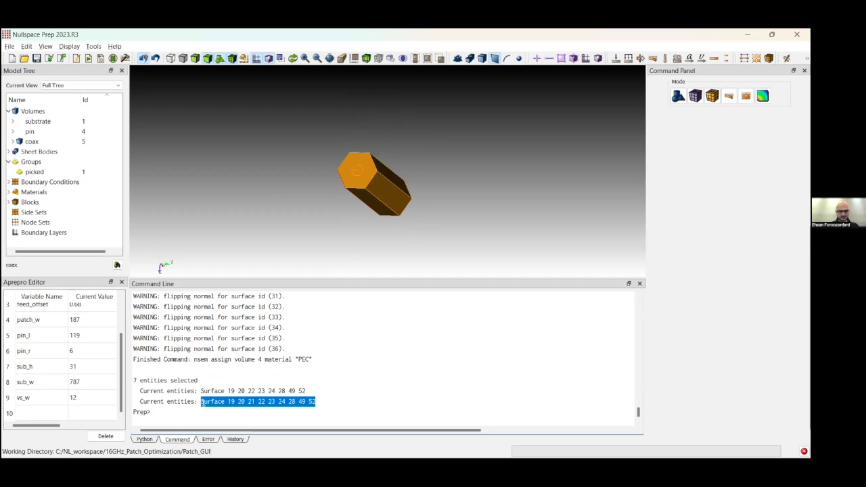
pyautogui.click(218, 408)
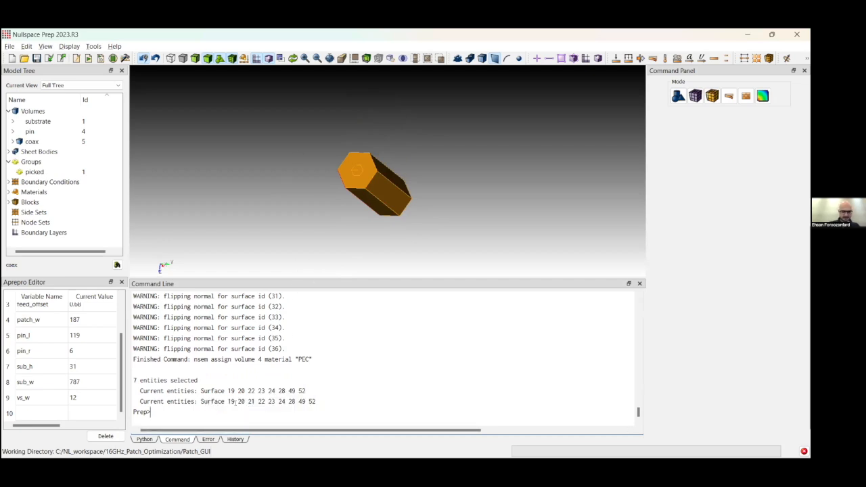
pyautogui.write('nsem assign')
pyautogui.hotkey('ctrl', 'v')
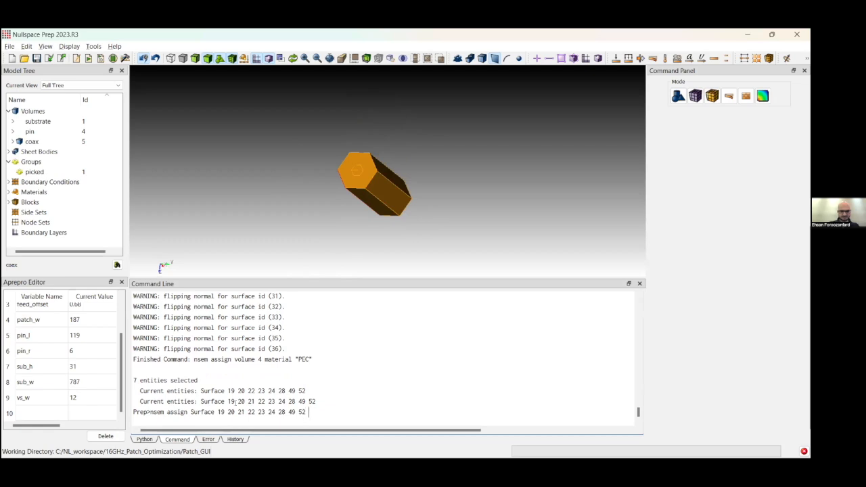
pyautogui.write("material 'PEC")
pyautogui.press('Return')
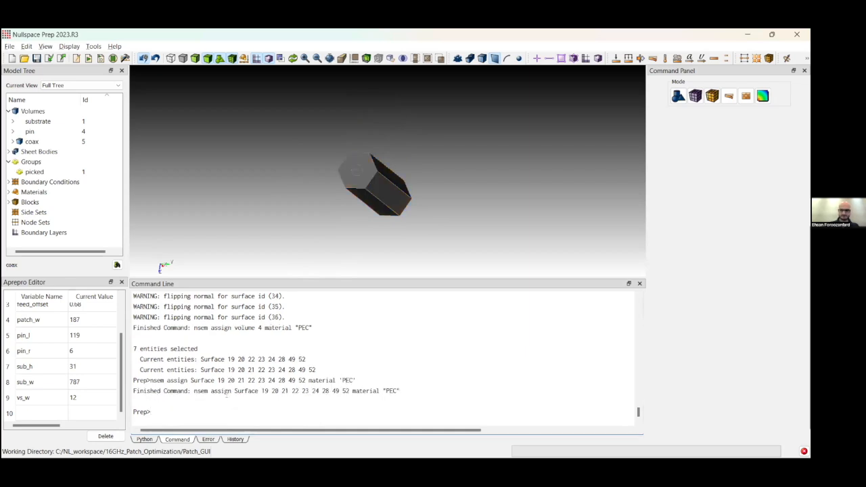
# Check the coax from above, make all bodies visible, and view the whole antenna from above the patch.
pyautogui.moveTo(382, 126); pyautogui.dragTo(374, 170)
pyautogui.moveTo(370, 179); pyautogui.dragTo(383, 180, button='middle')
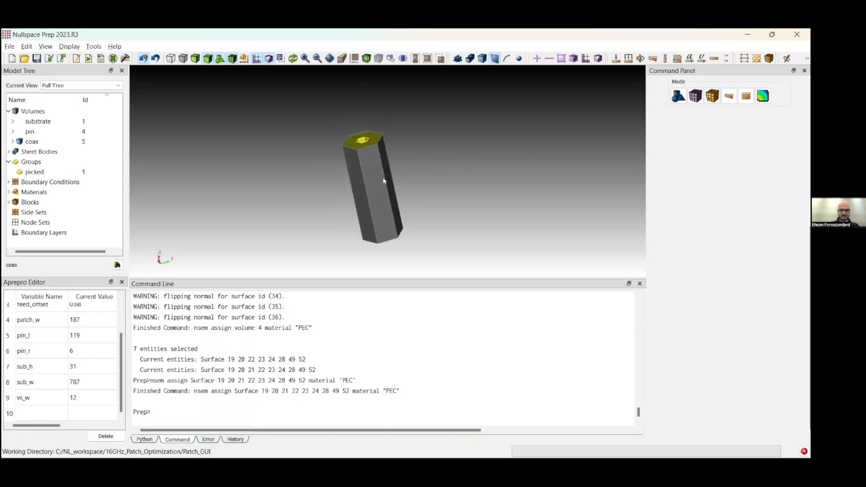
pyautogui.rightClick(474, 166)
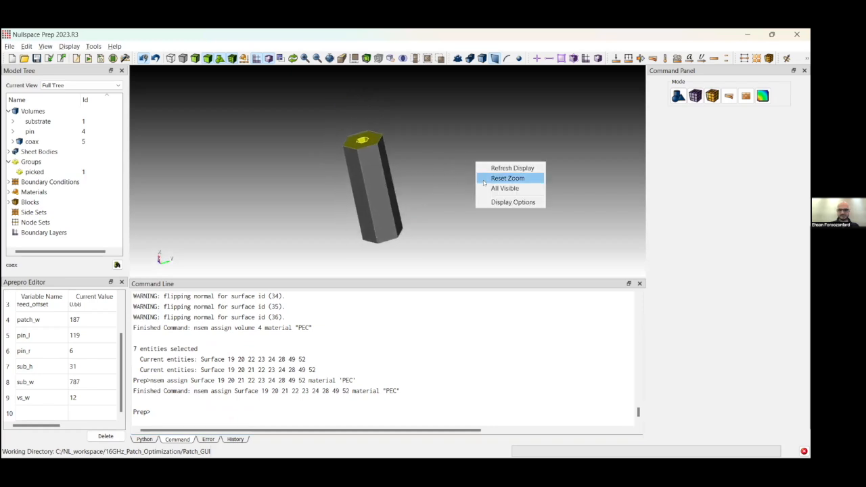
pyautogui.click(495, 189)
pyautogui.moveTo(494, 192); pyautogui.dragTo(382, 179)
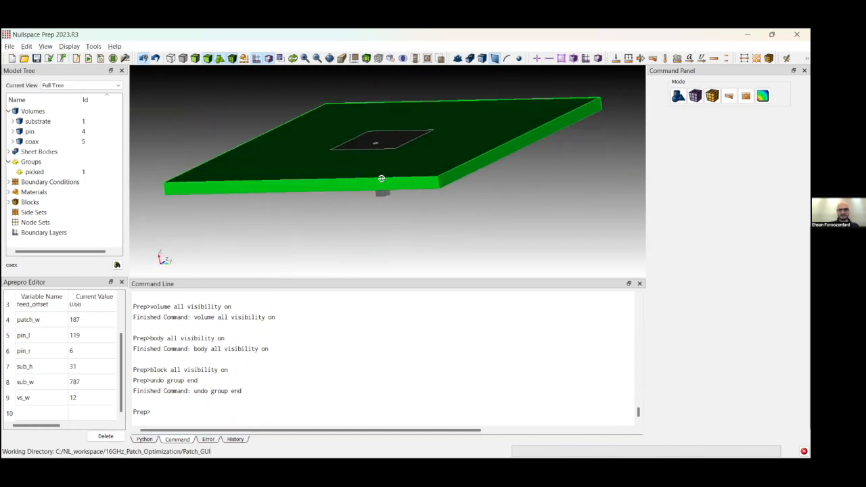
pyautogui.moveTo(468, 212); pyautogui.dragTo(471, 206)
pyautogui.rightClick(472, 206)
pyautogui.click(401, 204)
pyautogui.moveTo(402, 204); pyautogui.dragTo(426, 236)
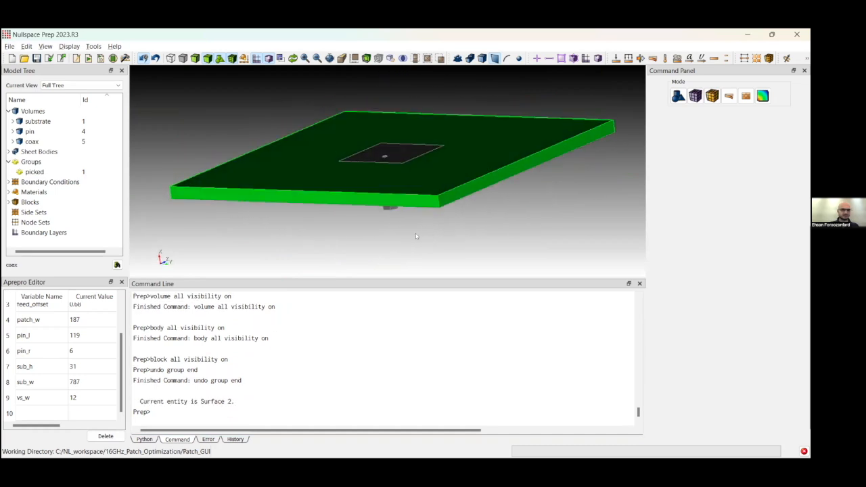
# Isolate the feed volume under Body 6 of the sheet bodies and view its two surfaces.
pyautogui.click(9, 153)
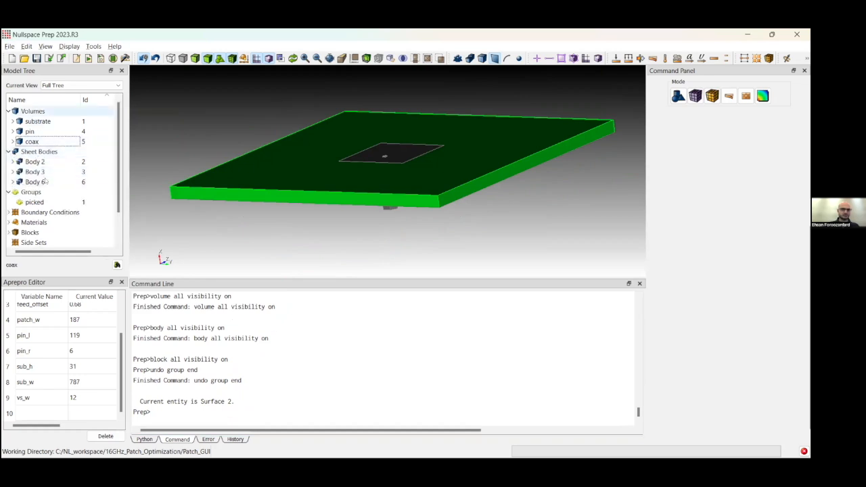
pyautogui.click(11, 182)
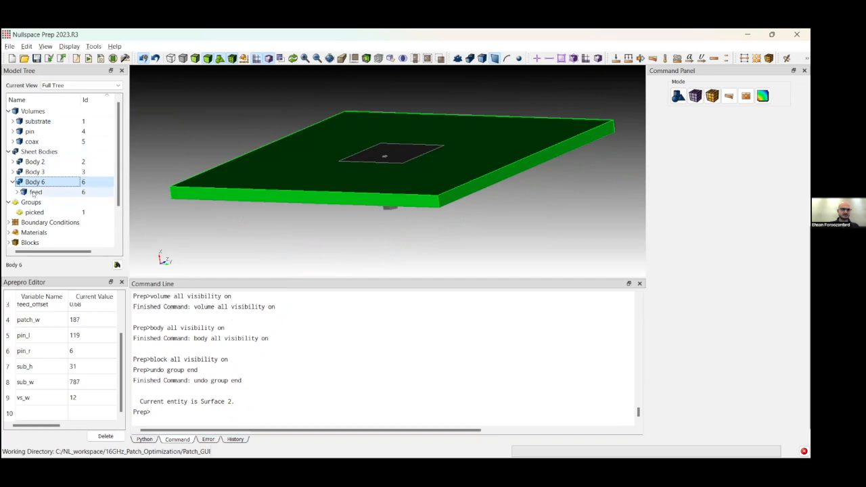
pyautogui.click(34, 192)
pyautogui.rightClick(34, 192)
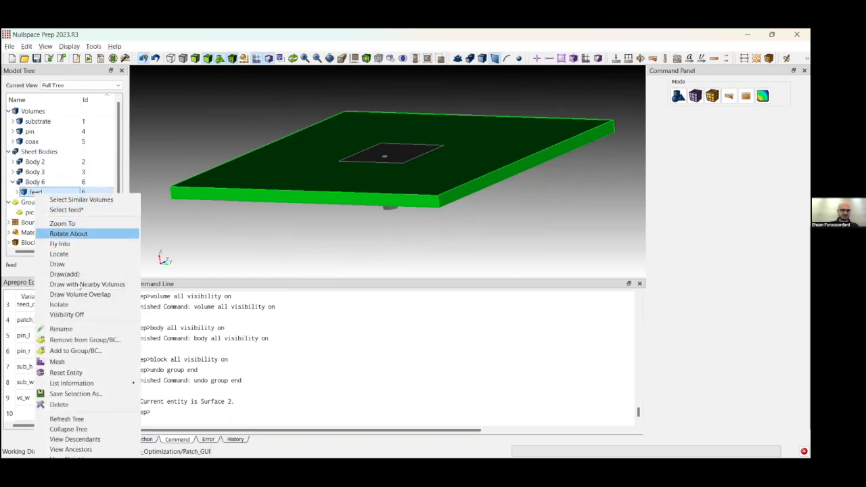
pyautogui.click(75, 306)
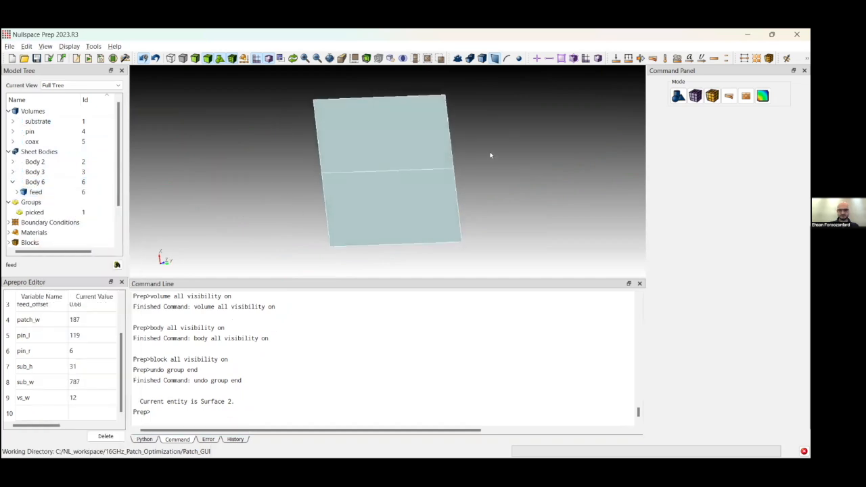
pyautogui.moveTo(342, 155); pyautogui.dragTo(296, 182)
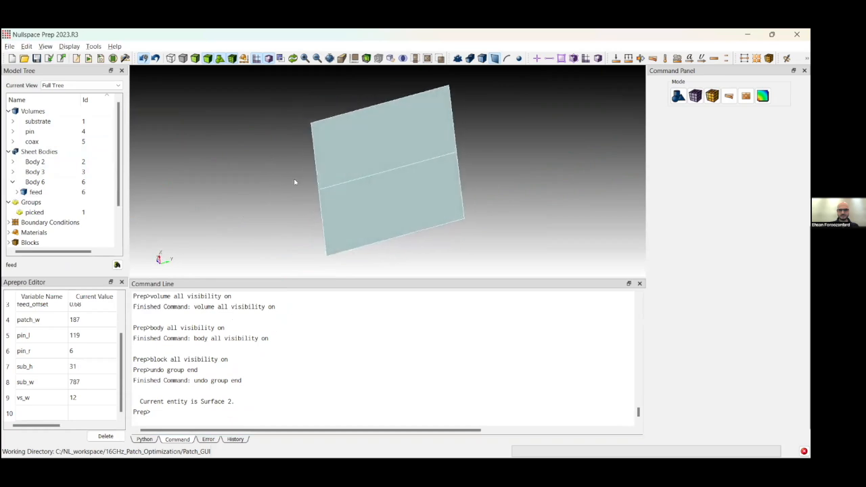
pyautogui.moveTo(499, 156); pyautogui.dragTo(478, 162, button='middle')
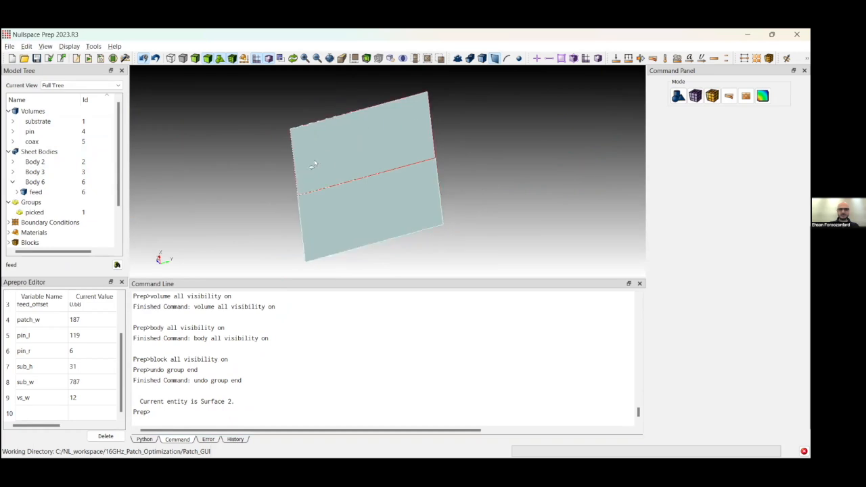
# Look up the nsem command syntax with help nsem.
pyautogui.click(357, 224)
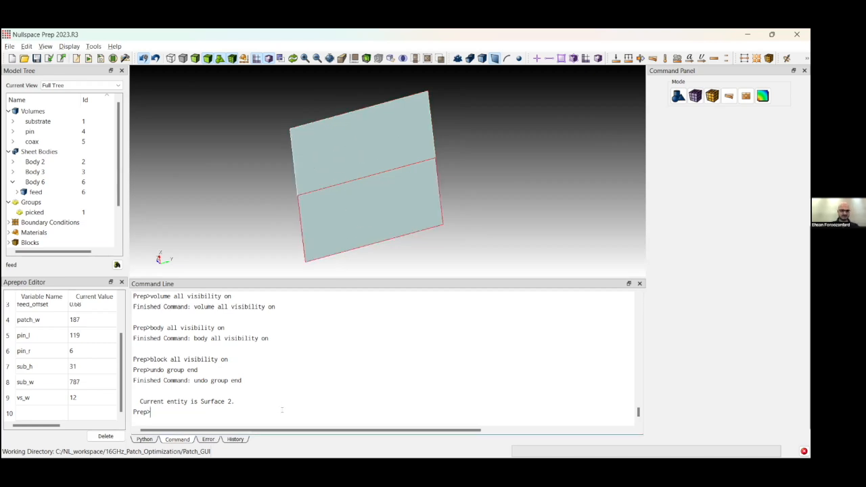
pyautogui.write('help nsem')
pyautogui.press('Return')
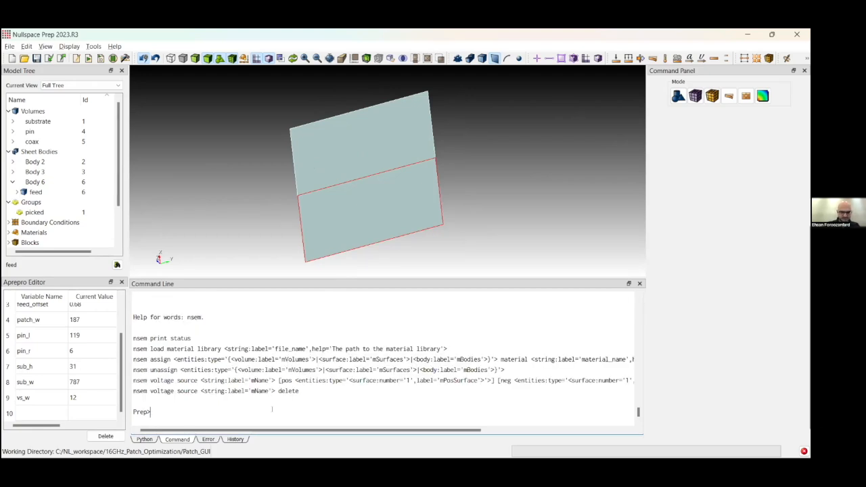
# Begin the command nsem voltage source 'port1', identifying the feed's upper surface and entering it as pos surface 27.
pyautogui.write('nsem voltage ')
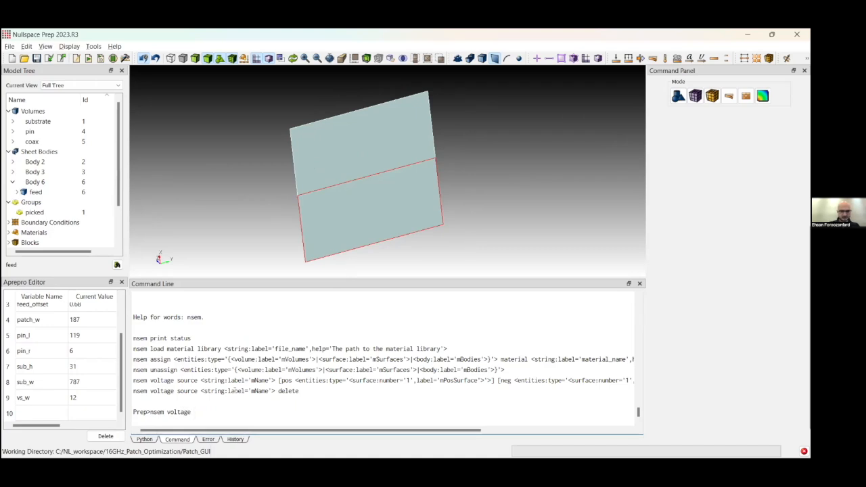
pyautogui.write('source')
pyautogui.write(" ''")
pyautogui.write('port1')
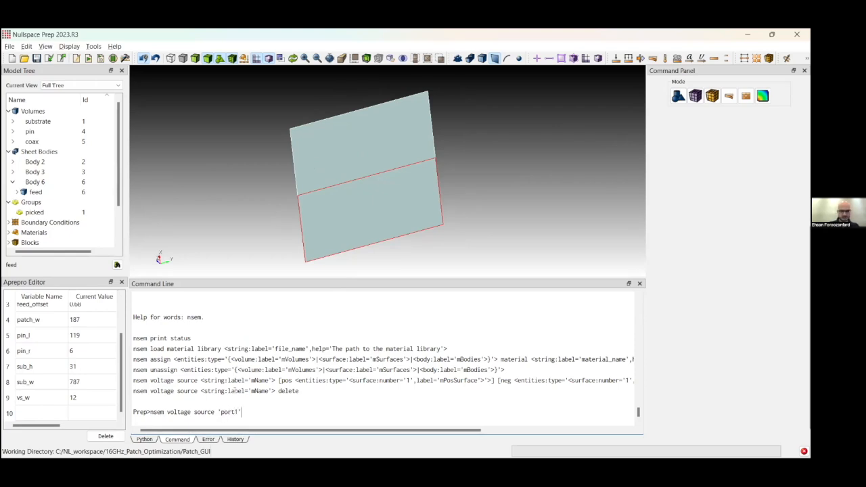
pyautogui.write(' pos surface')
pyautogui.click(386, 142)
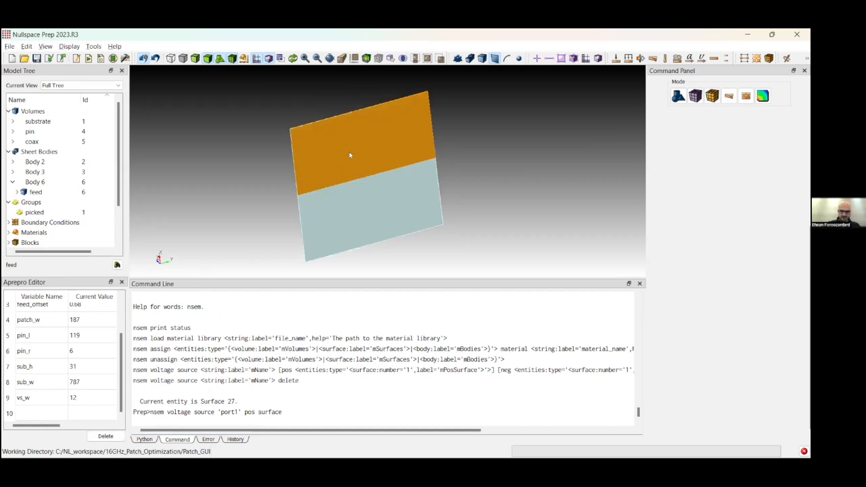
pyautogui.write('27 ')
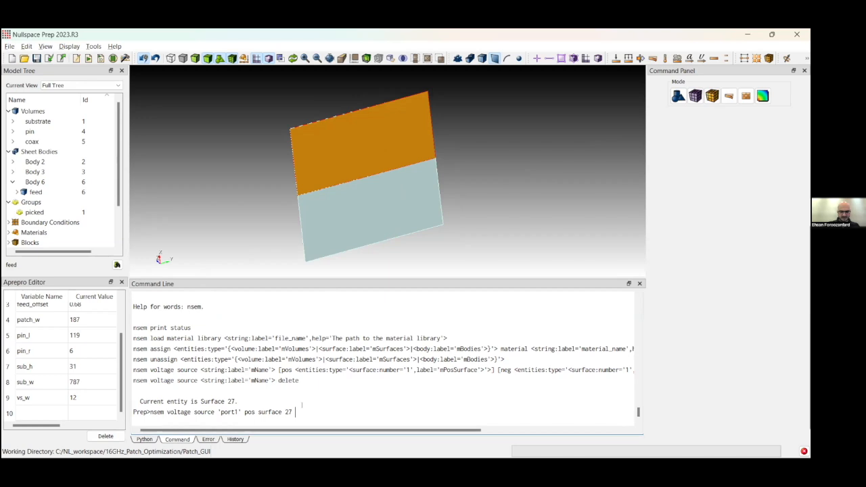
# Complete the voltage source command with the feed's lower surface as neg surface 26 and impedance 50, and run it.
pyautogui.write('neg surface')
pyautogui.click(347, 217)
pyautogui.write('26')
pyautogui.moveTo(445, 428); pyautogui.dragTo(361, 434)
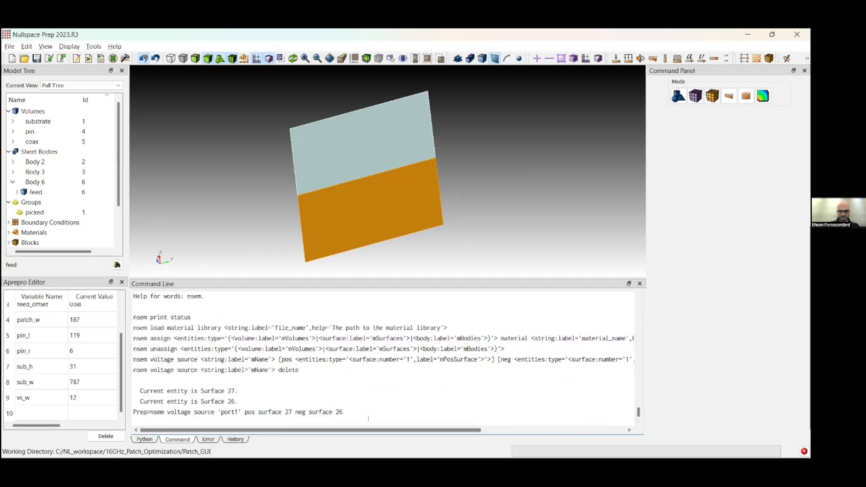
pyautogui.write('impedanc')
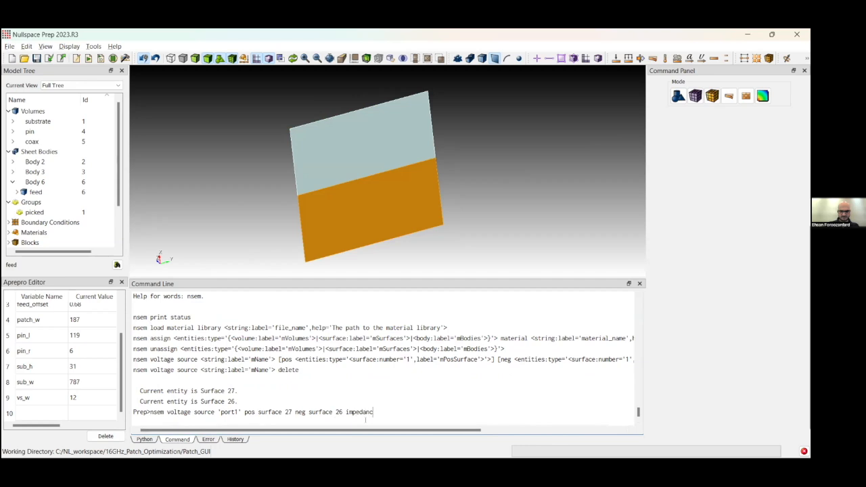
pyautogui.write('e 50')
pyautogui.press('Return')
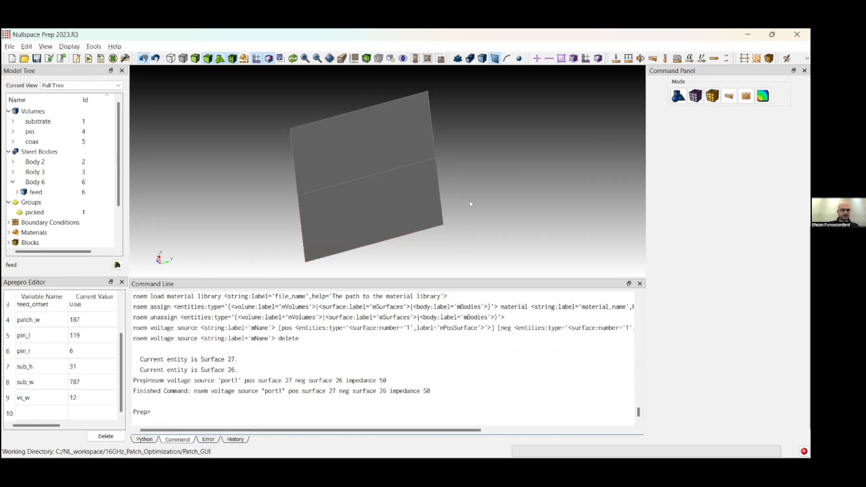
pyautogui.rightClick(478, 182)
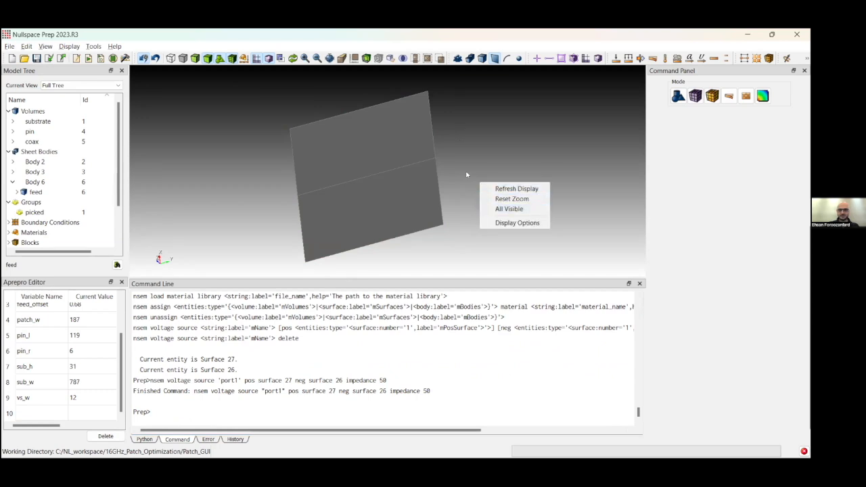
pyautogui.moveTo(470, 138); pyautogui.dragTo(470, 153, button='middle')
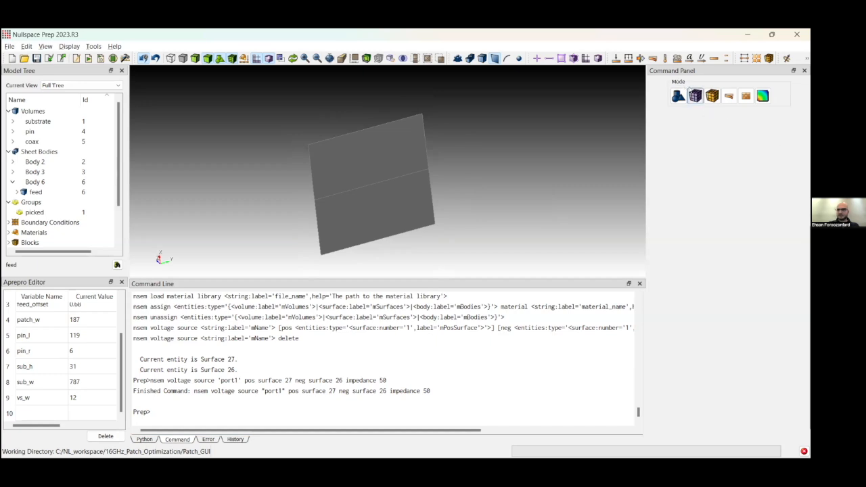
# Apply the Pave surface meshing scheme to all surfaces.
pyautogui.click(695, 96)
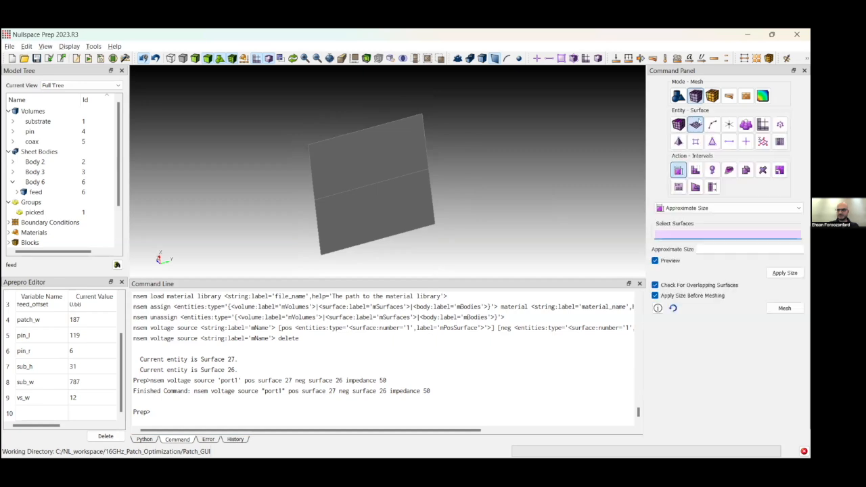
pyautogui.click(695, 170)
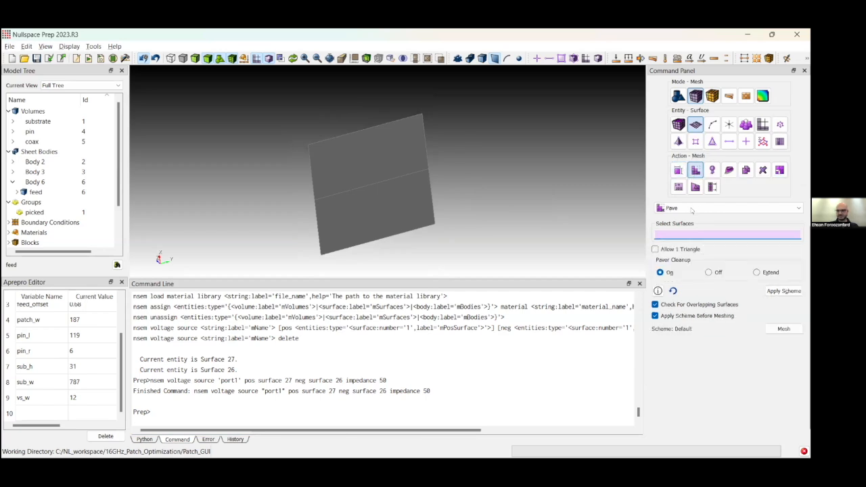
pyautogui.click(691, 210)
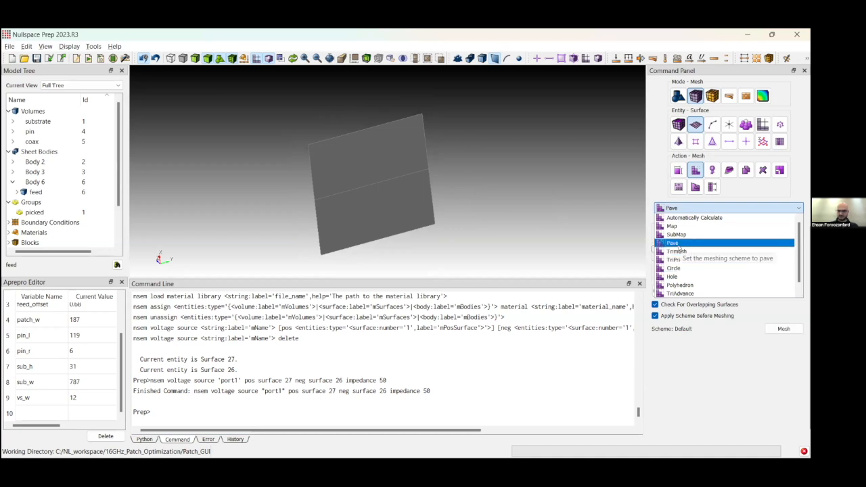
pyautogui.click(673, 243)
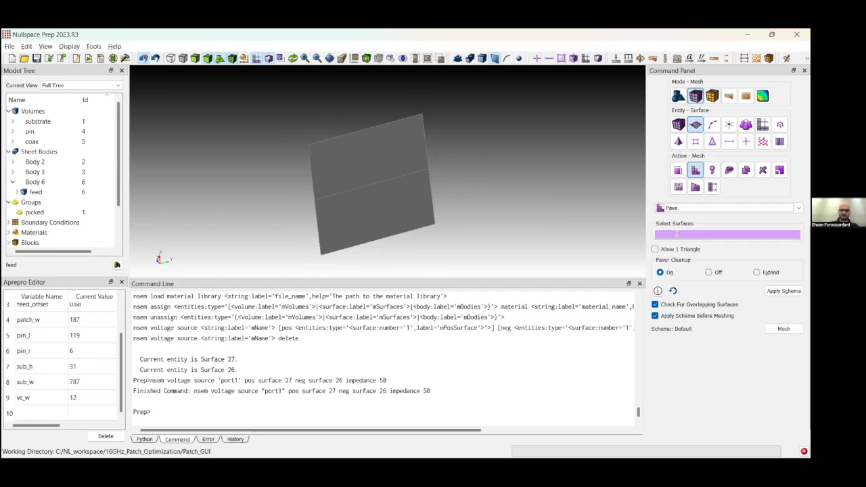
pyautogui.click(676, 234)
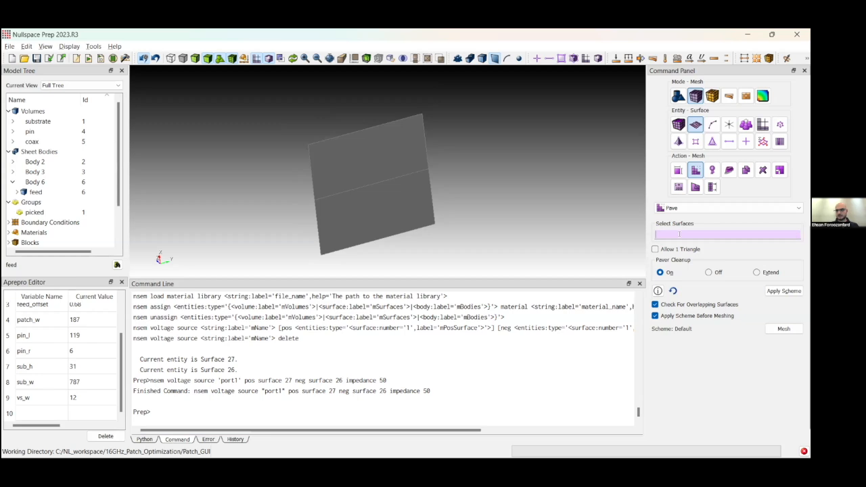
pyautogui.write('all')
pyautogui.click(783, 291)
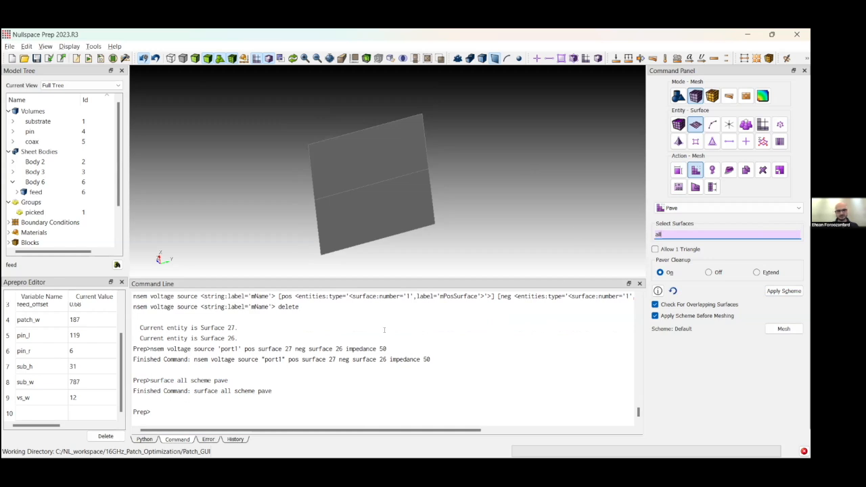
# Define the variable mesh_size with the command #{mesh_size=(0.3/17*1000/25.4*1000)/10}.
pyautogui.click(357, 409)
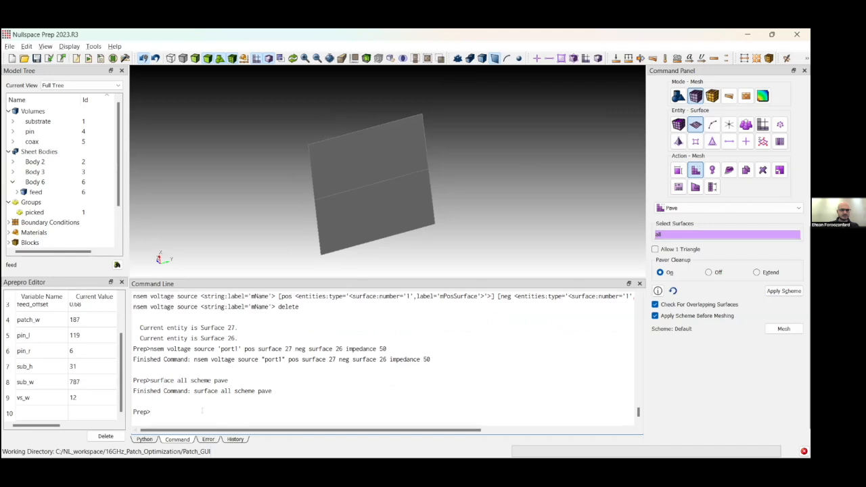
pyautogui.write('#{}mesh')
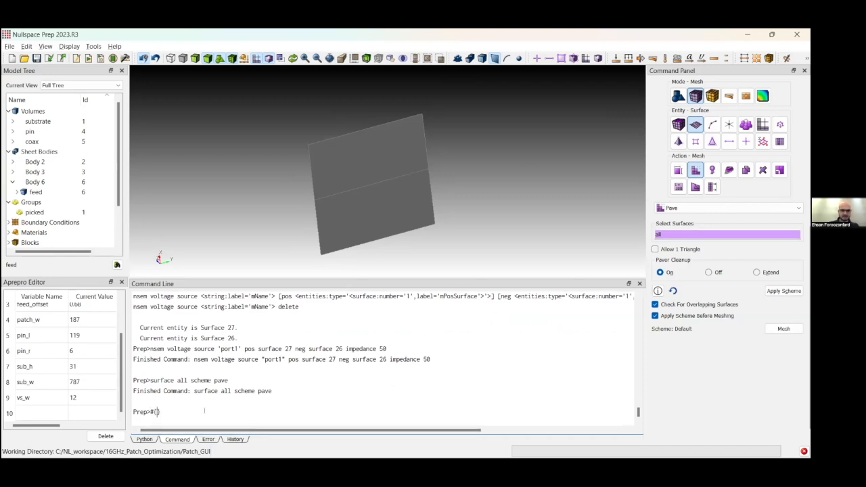
pyautogui.write('_size=()')
pyautogui.press('Left')
pyautogui.press('Left')
pyautogui.write('0.3')
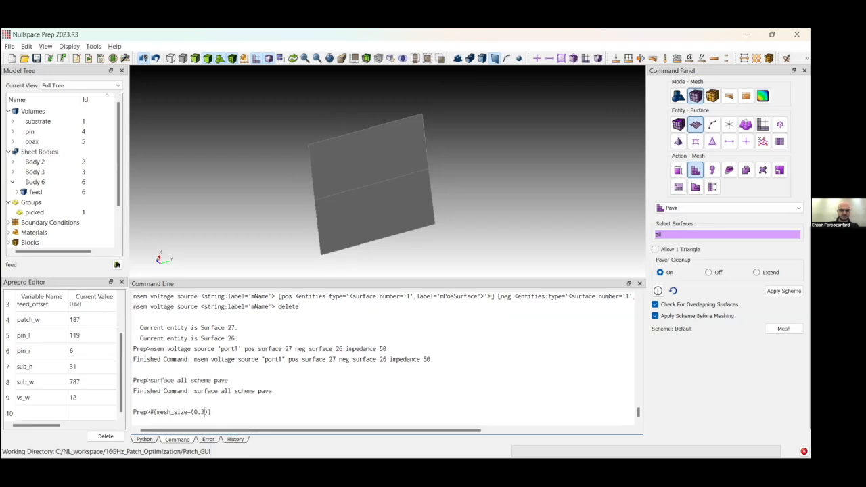
pyautogui.write('/')
pyautogui.write('17')
pyautogui.write('+1')
pyautogui.write('00')
pyautogui.write('0/')
pyautogui.write('25.4')
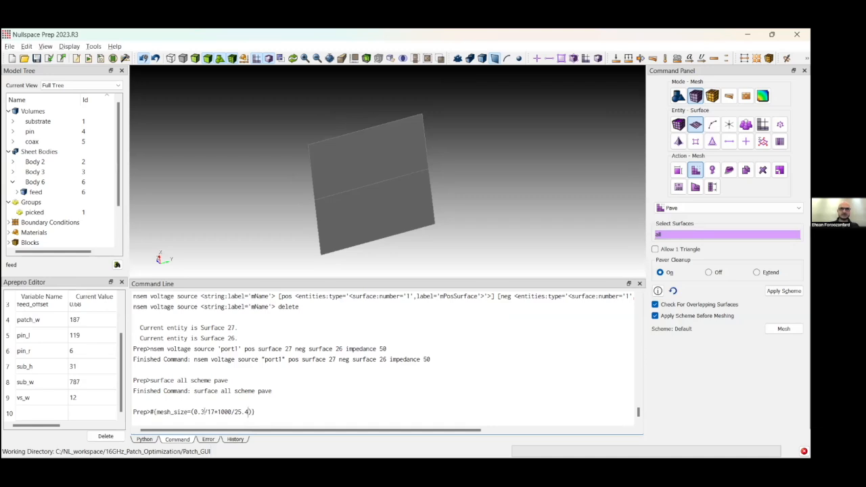
pyautogui.write('*1000')
pyautogui.write('/10')
pyautogui.press('Return')
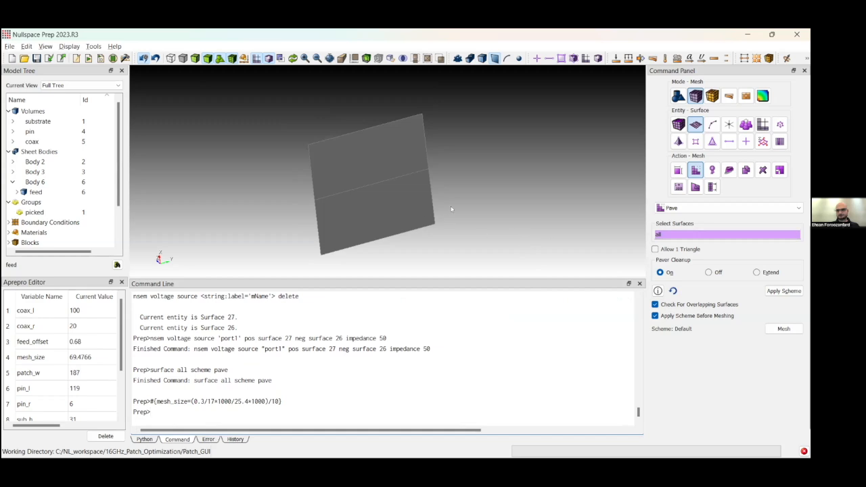
# Apply the Equal curve meshing scheme with interval 1 to the feed's upper, middle and lower edges, curves 60, 61 and 58.
pyautogui.click(426, 220)
pyautogui.moveTo(471, 182); pyautogui.dragTo(475, 182)
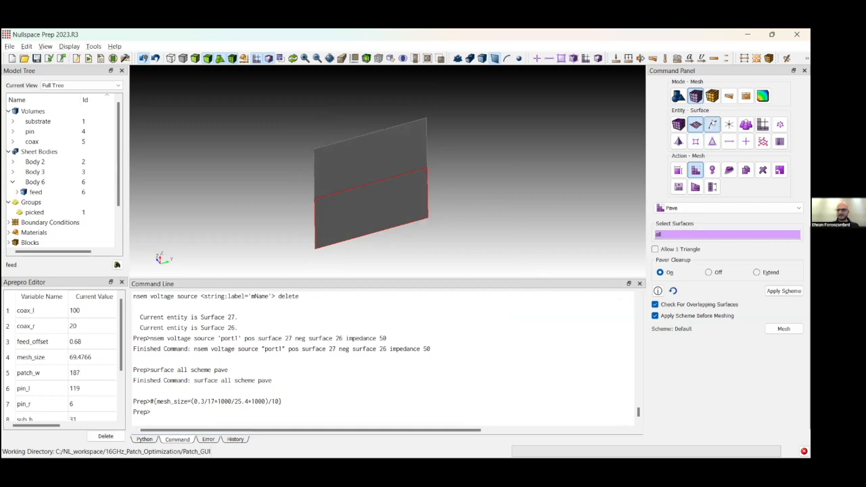
pyautogui.click(711, 126)
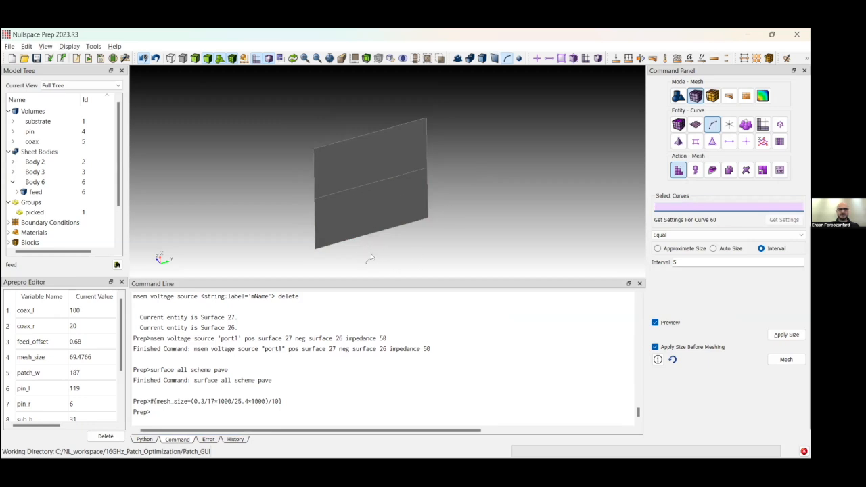
pyautogui.moveTo(449, 151)
pyautogui.mouseDown()
pyautogui.moveTo(448, 124)
pyautogui.moveTo(449, 141)
pyautogui.mouseUp()
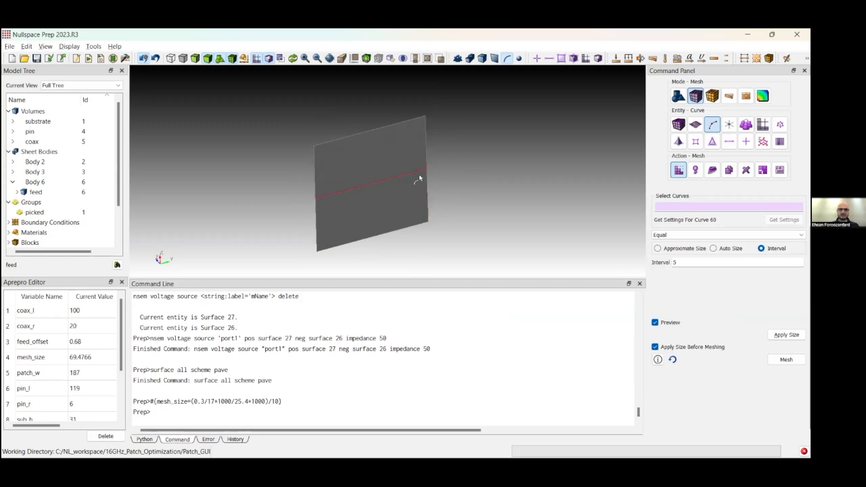
pyautogui.moveTo(464, 173); pyautogui.dragTo(461, 165, button='middle')
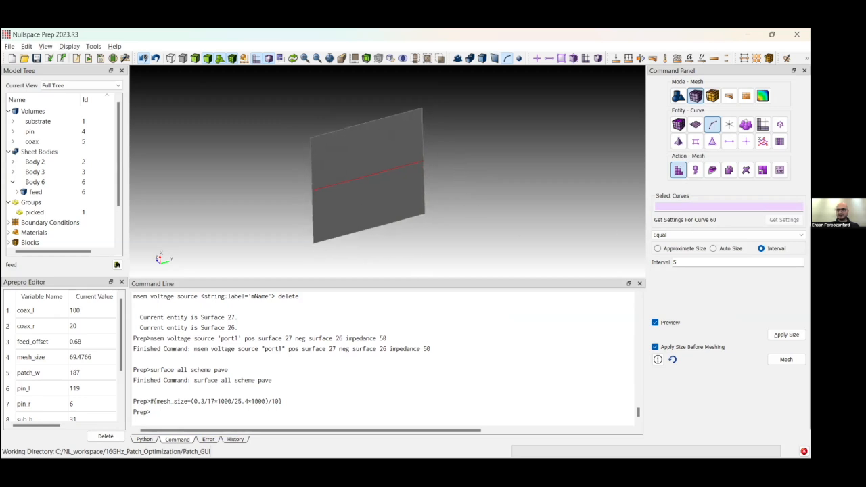
pyautogui.click(728, 206)
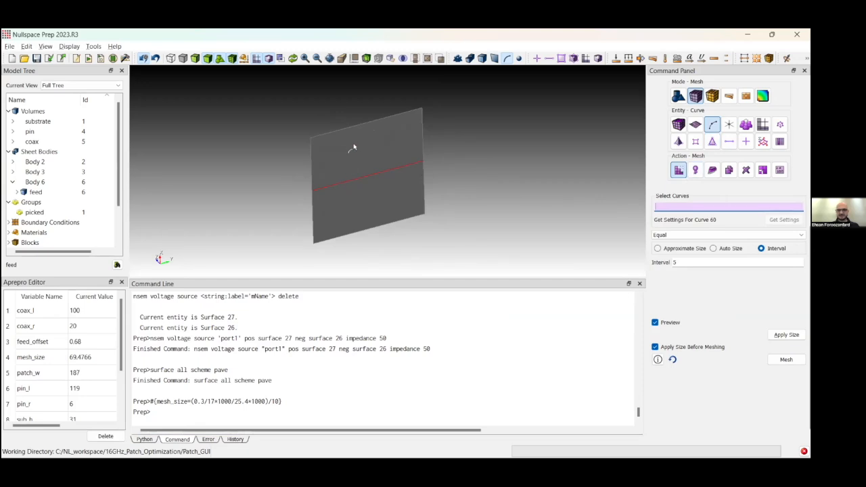
pyautogui.click(337, 131)
pyautogui.keyDown('ctrl'); pyautogui.click(364, 177); pyautogui.keyUp('ctrl')
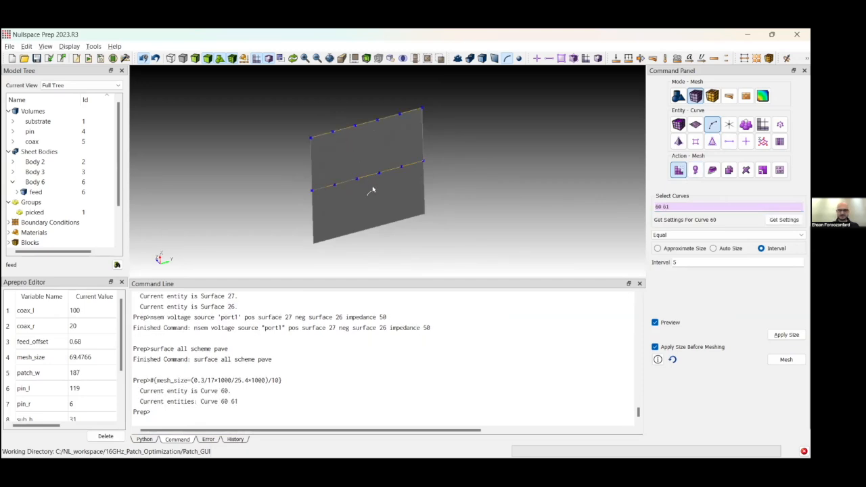
pyautogui.keyDown('ctrl'); pyautogui.click(381, 226); pyautogui.keyUp('ctrl')
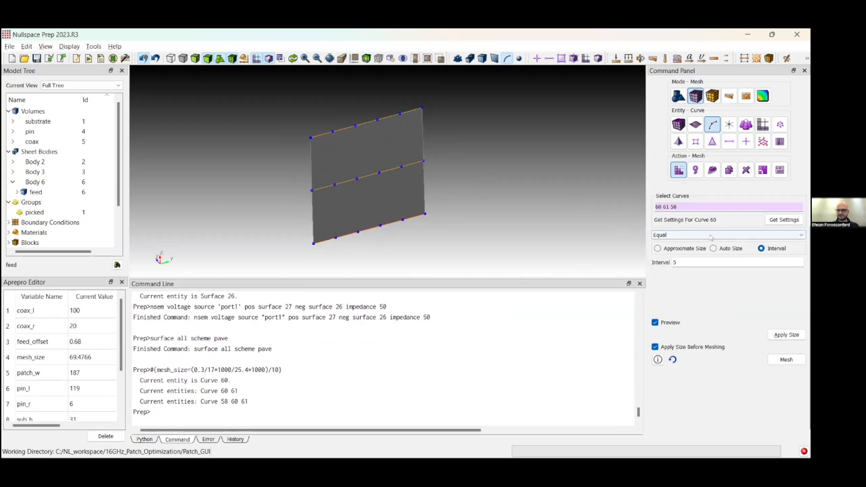
pyautogui.click(666, 237)
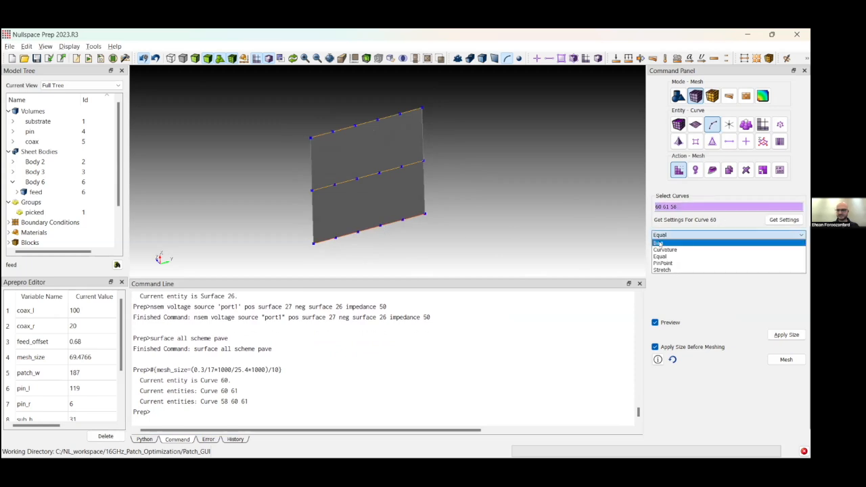
pyautogui.click(663, 257)
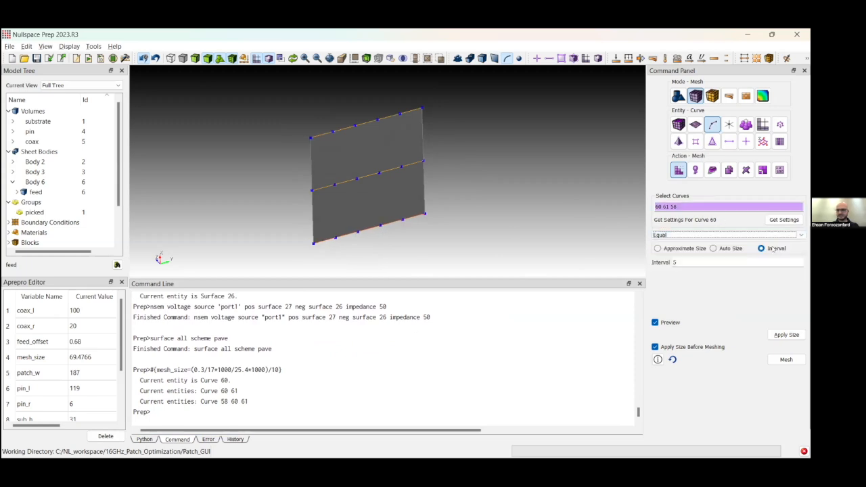
pyautogui.write('1')
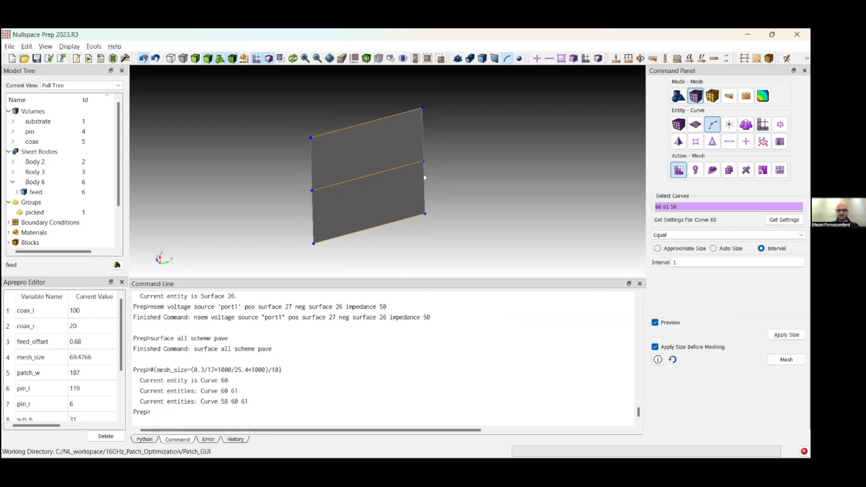
pyautogui.click(779, 335)
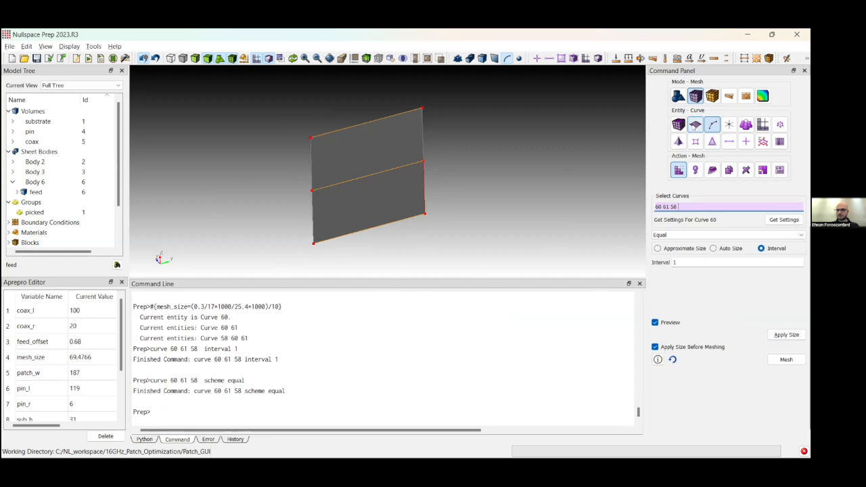
# Mesh the surfaces in volume feed from the Approximate Size interval settings, leaving the size blank.
pyautogui.click(695, 124)
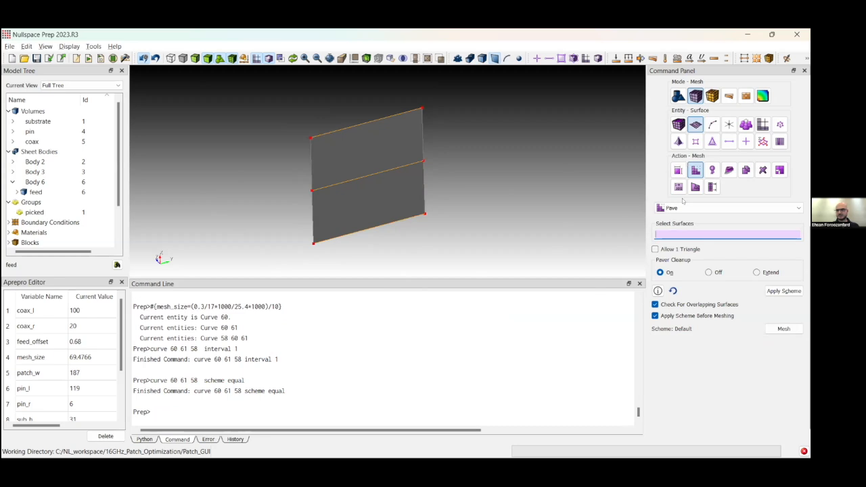
pyautogui.click(674, 173)
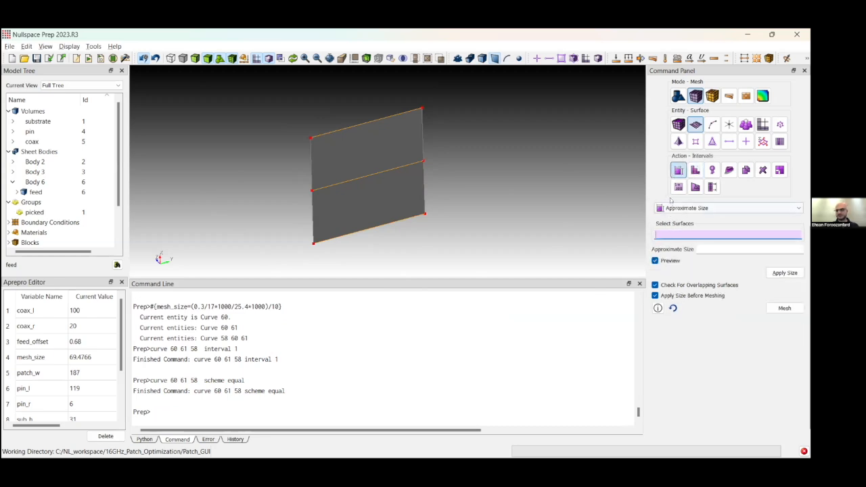
pyautogui.click(727, 208)
pyautogui.click(703, 222)
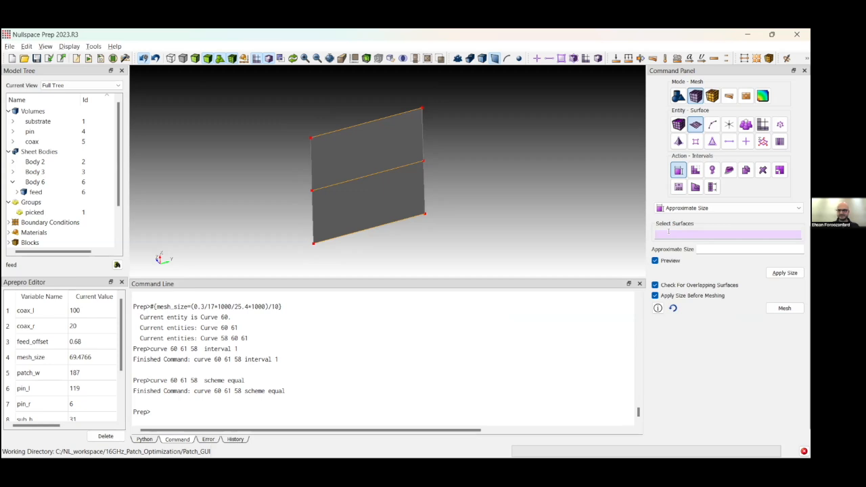
pyautogui.write('in volume feed')
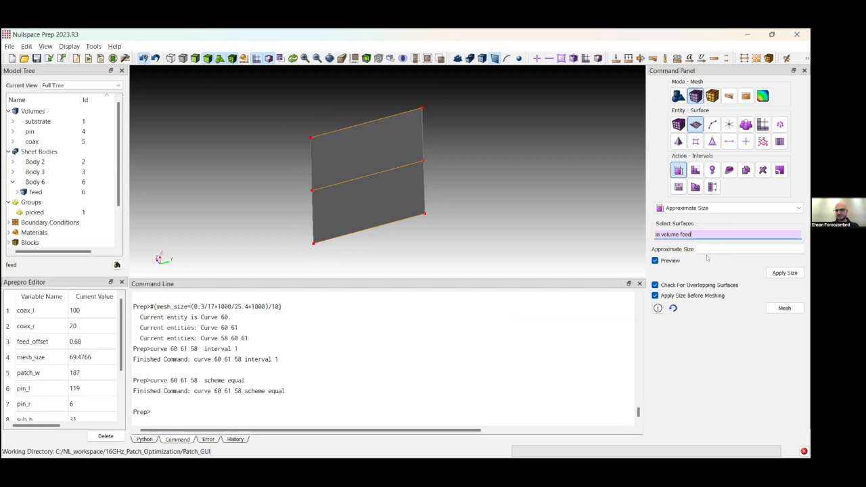
pyautogui.click(783, 308)
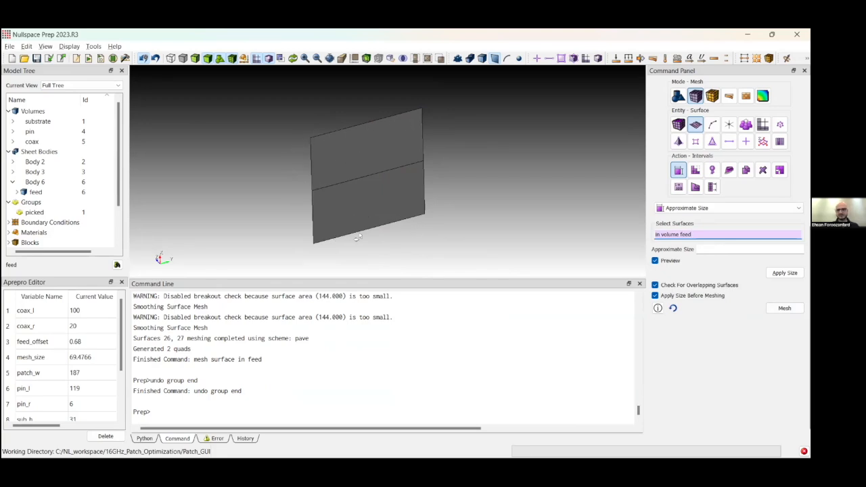
# Make all parts of the model visible again and display them transparently, with the coax below the substrate in view.
pyautogui.click(485, 198)
pyautogui.rightClick(504, 175)
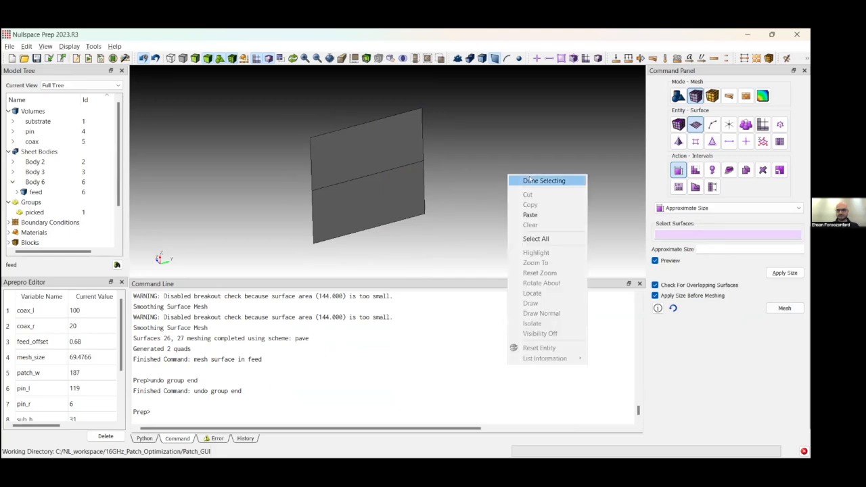
pyautogui.click(530, 180)
pyautogui.rightClick(532, 176)
pyautogui.click(542, 216)
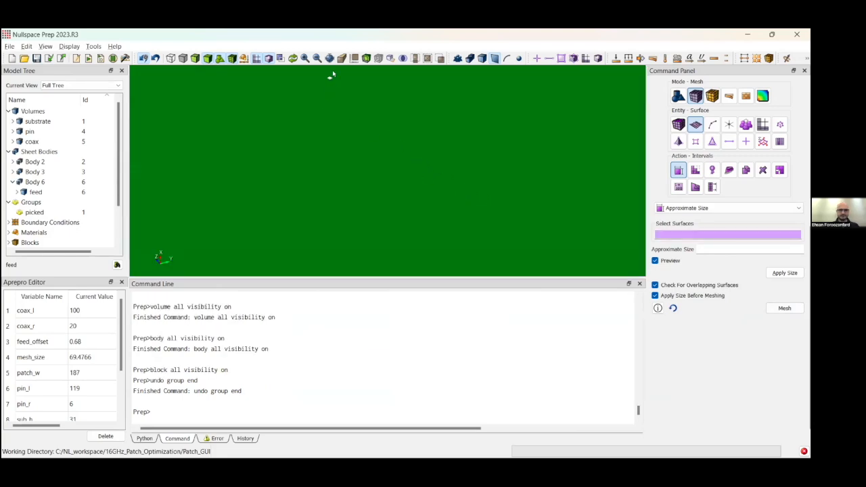
pyautogui.click(280, 57)
pyautogui.click(329, 58)
pyautogui.moveTo(373, 147); pyautogui.dragTo(338, 128)
pyautogui.click(196, 59)
pyautogui.moveTo(348, 163)
pyautogui.mouseDown()
pyautogui.moveTo(346, 172)
pyautogui.moveTo(369, 191)
pyautogui.mouseUp()
pyautogui.scroll(4, 383, 177)
pyautogui.moveTo(394, 158); pyautogui.dragTo(354, 170)
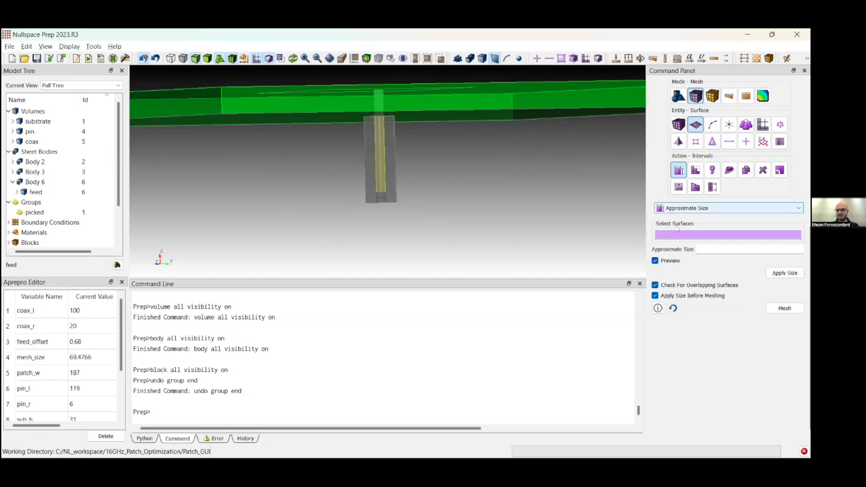
# Try to mesh the surfaces in volume coax with approximate size {coax_r/2}, declining to delete the current mesh.
pyautogui.click(680, 235)
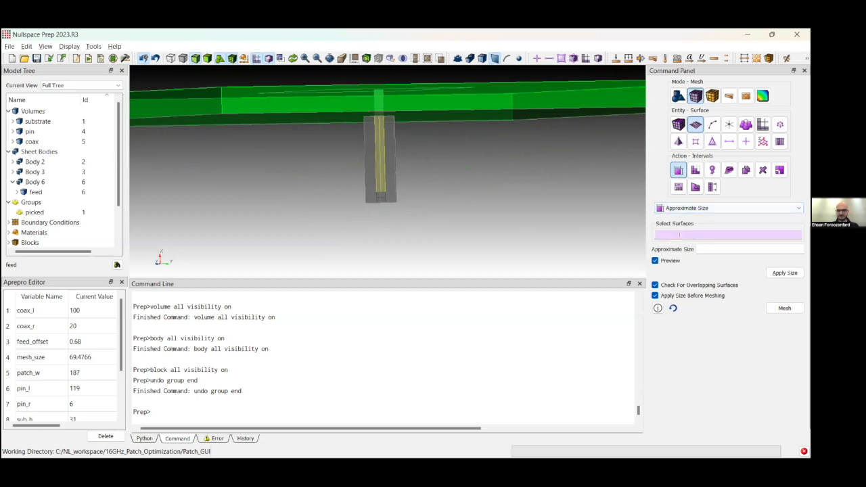
pyautogui.write('in volume coax')
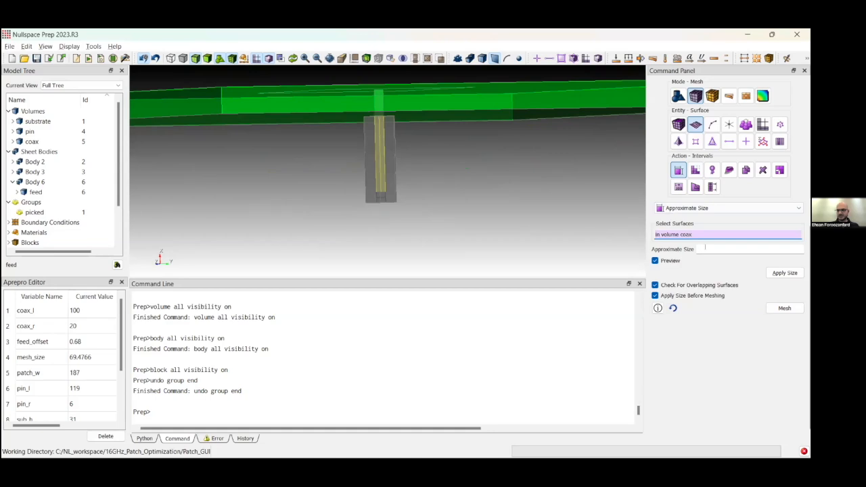
pyautogui.click(706, 248)
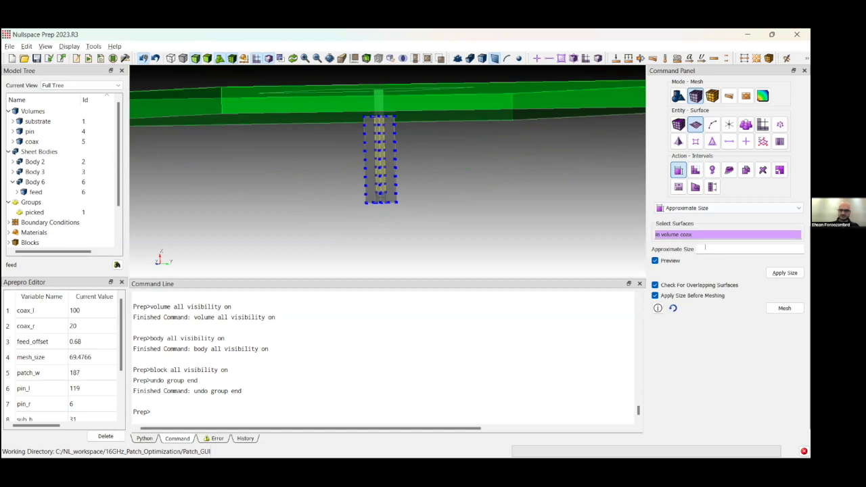
pyautogui.write('0.')
pyautogui.write('oax)')
pyautogui.write('_r')
pyautogui.write('/2')
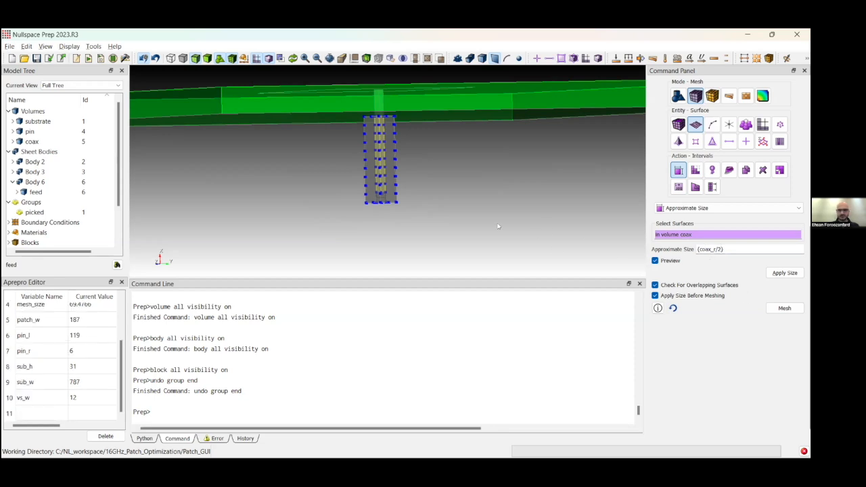
pyautogui.click(785, 309)
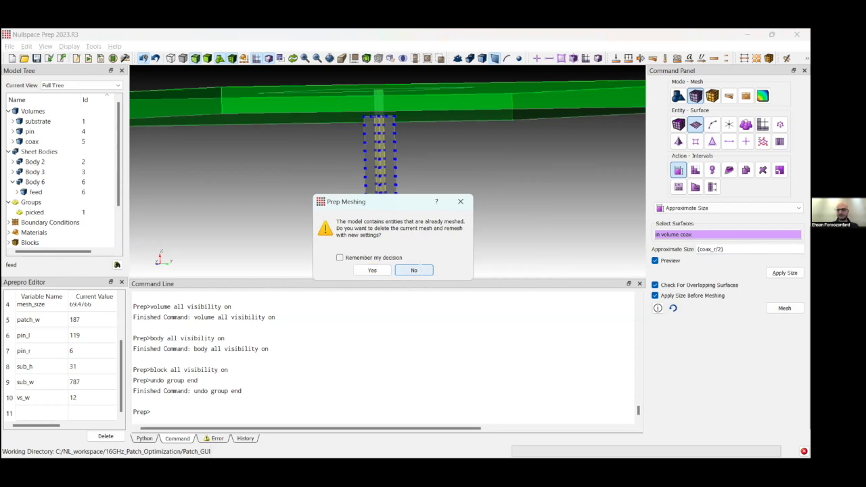
pyautogui.press('Return')
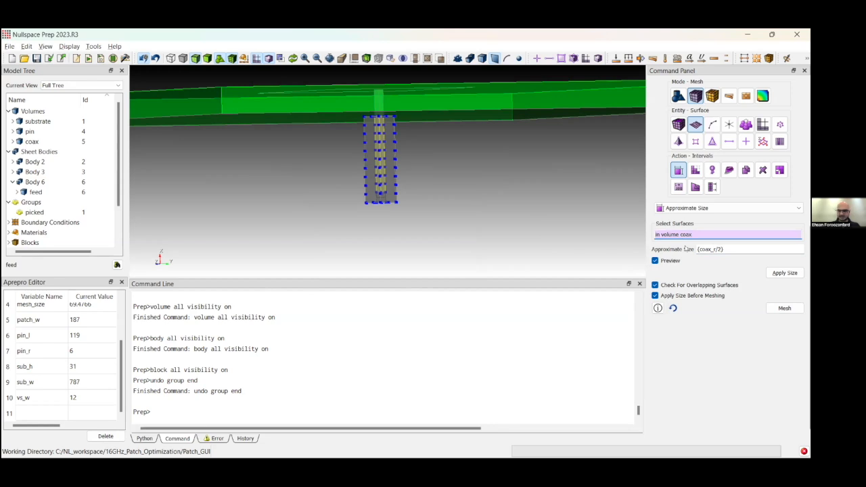
# Restrict the surface selection to not is_meshed in volume coax and mesh those surfaces.
pyautogui.write('not is_meshed')
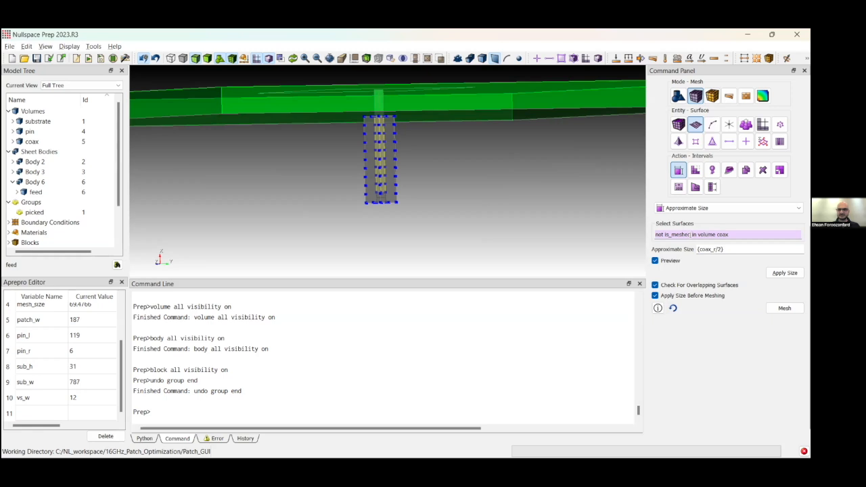
pyautogui.click(692, 234)
pyautogui.click(783, 309)
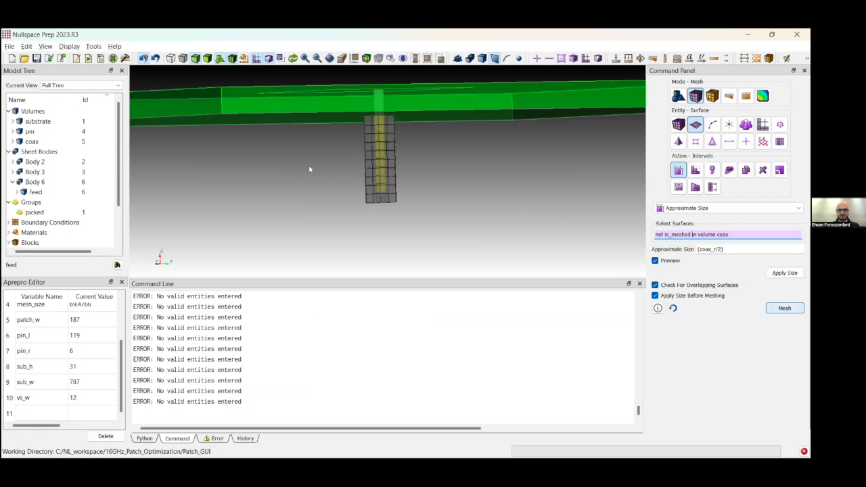
# Switch the model display from transparent to solid shading, with the patch on top of the substrate in view.
pyautogui.hotkey('ctrl', 'z')
pyautogui.moveTo(409, 164); pyautogui.dragTo(397, 213)
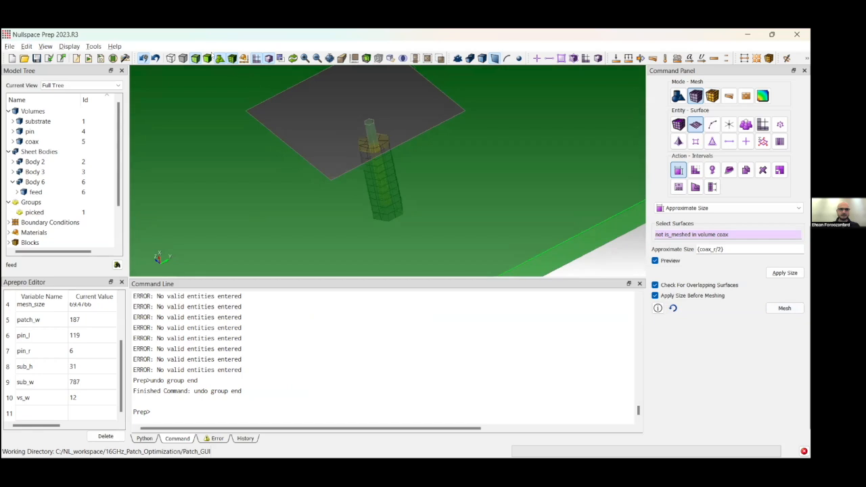
pyautogui.click(208, 58)
pyautogui.moveTo(340, 124)
pyautogui.mouseDown()
pyautogui.moveTo(354, 158)
pyautogui.moveTo(392, 178)
pyautogui.mouseUp()
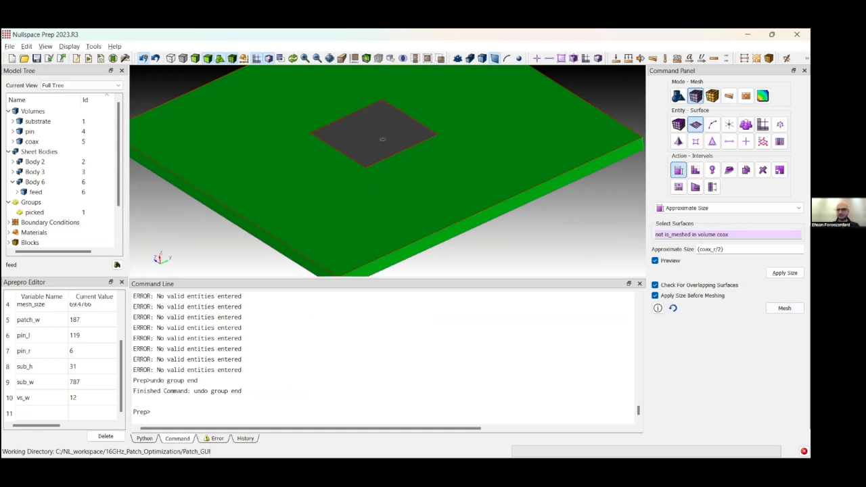
# Mesh the surfaces in volume patch_vol with an approximate size of {mesh_size/3}.
pyautogui.moveTo(692, 235); pyautogui.dragTo(624, 233)
pyautogui.press('BackSpace')
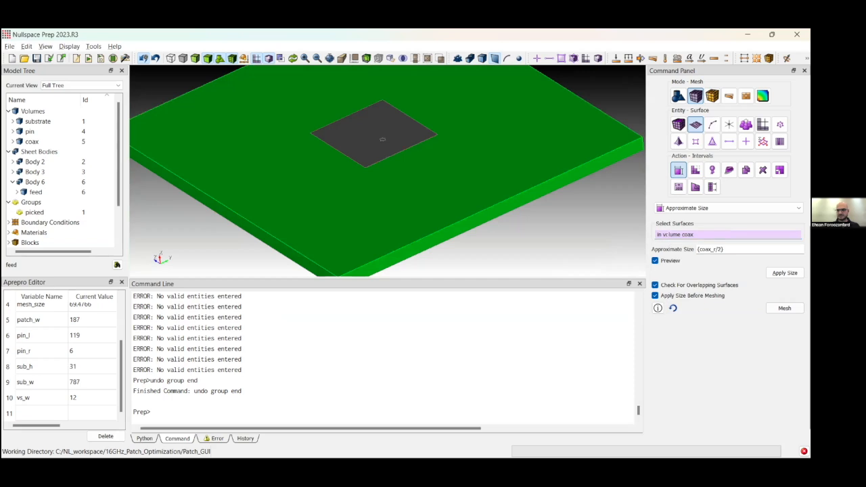
pyautogui.doubleClick(688, 234)
pyautogui.write('pathc_')
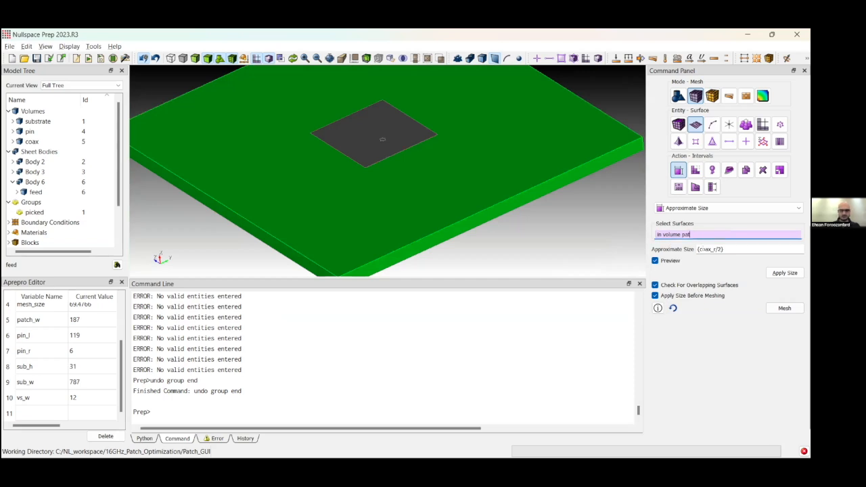
pyautogui.press('BackSpace')
pyautogui.write('_vol')
pyautogui.doubleClick(711, 249)
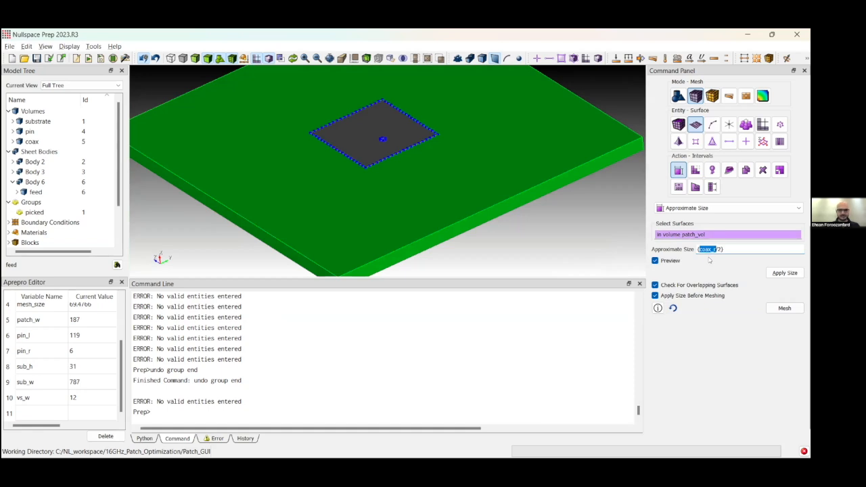
pyautogui.write('mesh_si')
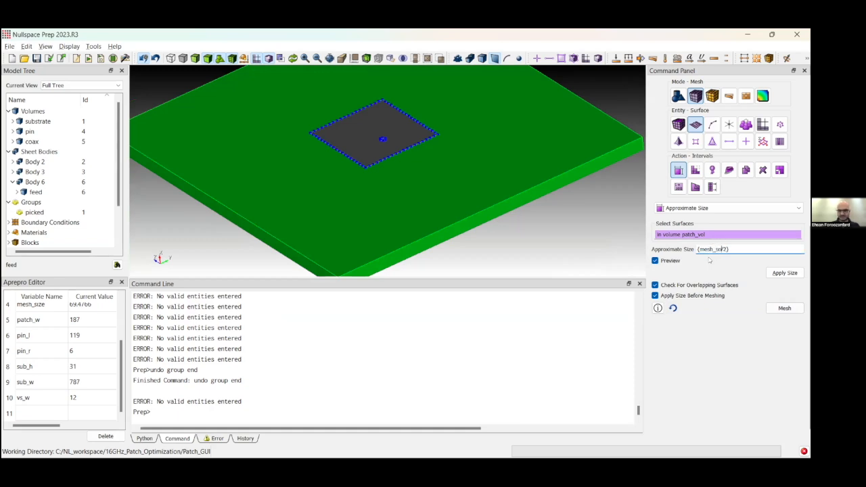
pyautogui.write('ze')
pyautogui.press('BackSpace')
pyautogui.write('3')
pyautogui.click(720, 274)
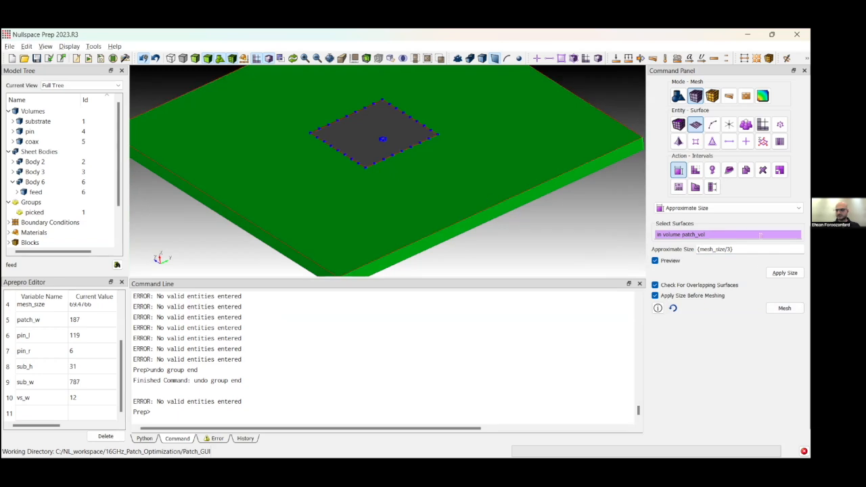
pyautogui.click(785, 308)
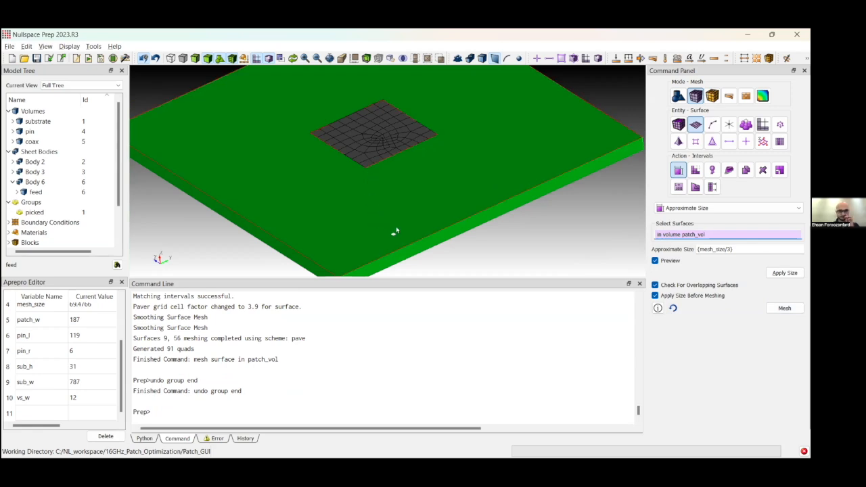
# Mesh all remaining surfaces using the selection not is_meshed and an approximate size of {mesh_size}.
pyautogui.moveTo(392, 189); pyautogui.dragTo(391, 172)
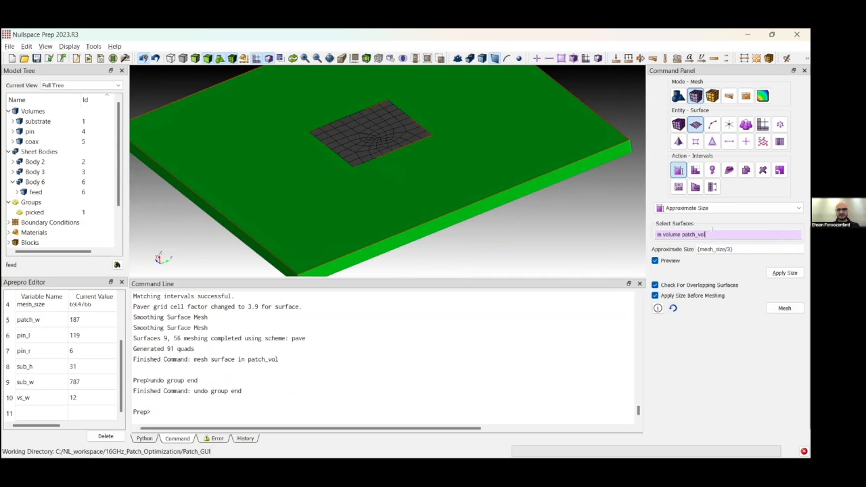
pyautogui.moveTo(706, 235); pyautogui.dragTo(647, 231)
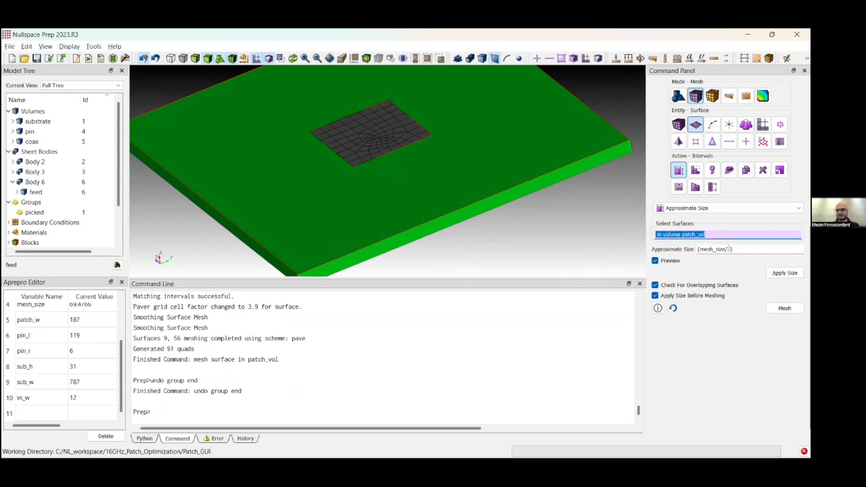
pyautogui.click(728, 250)
pyautogui.press('BackSpace')
pyautogui.press('BackSpace')
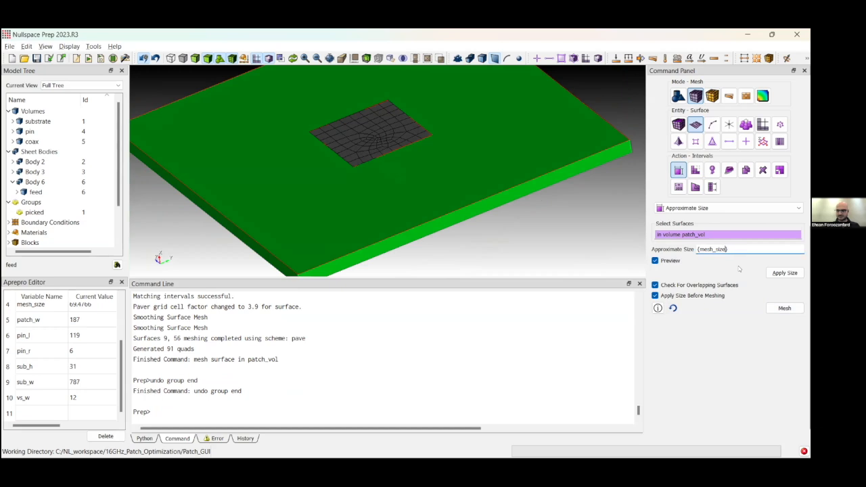
pyautogui.click(708, 235)
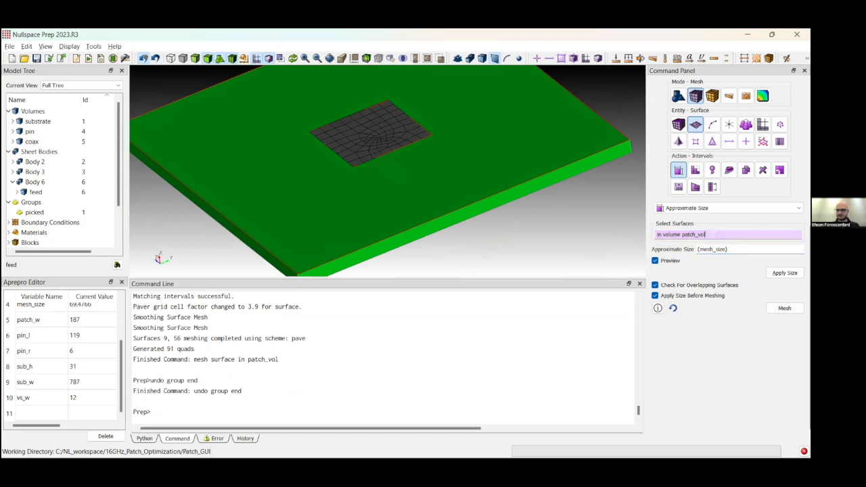
pyautogui.doubleClick(703, 234)
pyautogui.click(710, 235)
pyautogui.write('not')
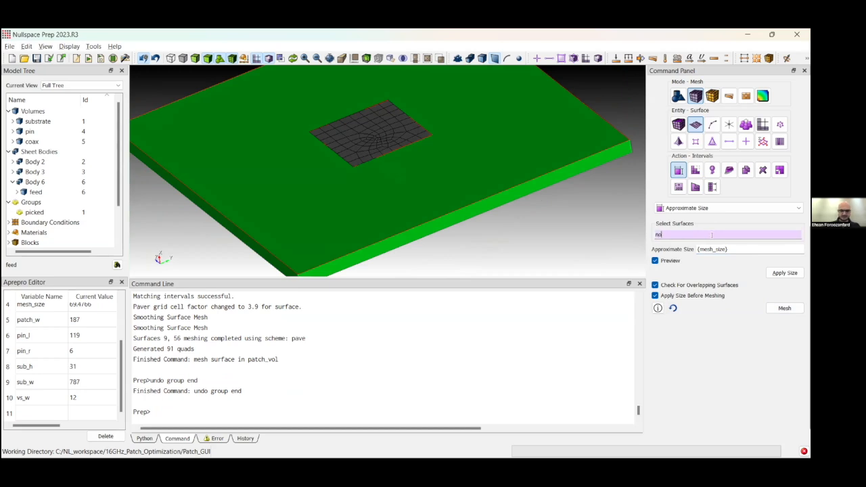
pyautogui.write(' is_meshed')
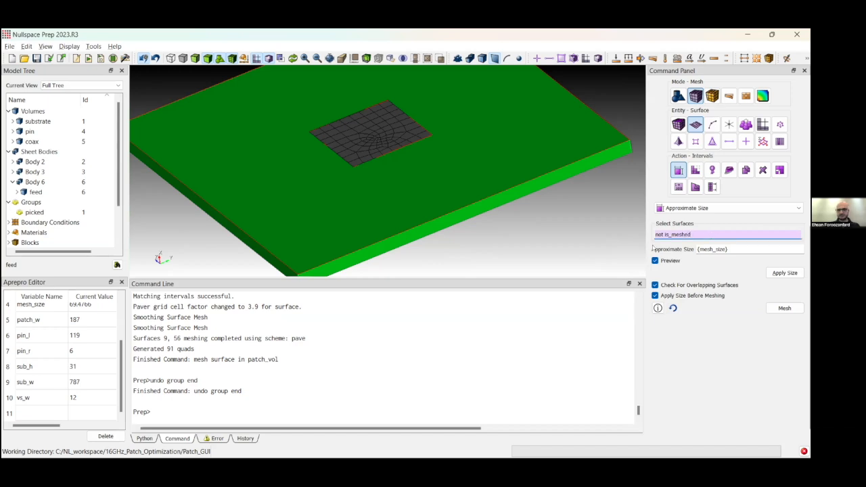
pyautogui.click(777, 309)
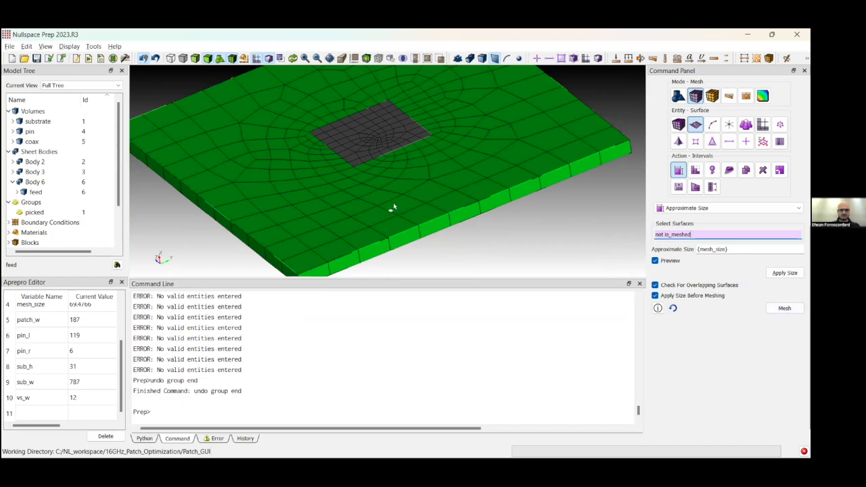
# Inspect the mesh from above and below, and check for unmeshed surfaces by running the command select surface not is_meshed.
pyautogui.scroll(-3, 393, 202)
pyautogui.moveTo(381, 213); pyautogui.dragTo(393, 122)
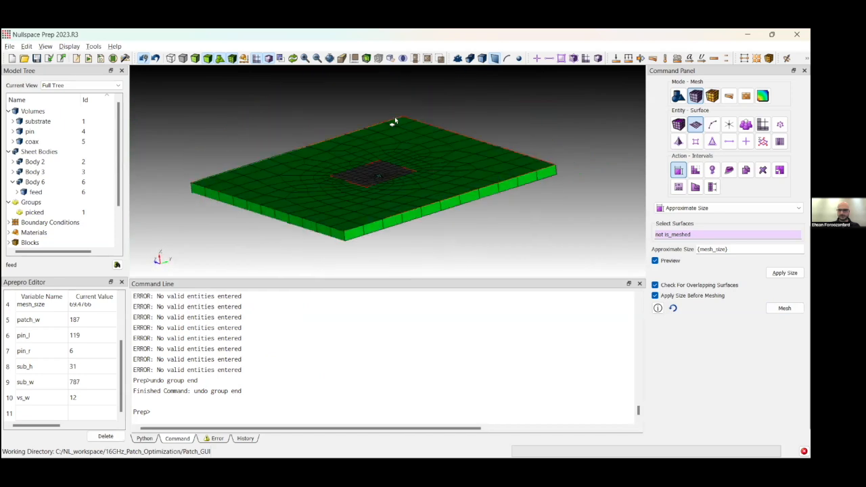
pyautogui.moveTo(381, 163); pyautogui.dragTo(393, 153)
pyautogui.moveTo(412, 184); pyautogui.dragTo(417, 191)
pyautogui.moveTo(435, 240); pyautogui.dragTo(393, 178)
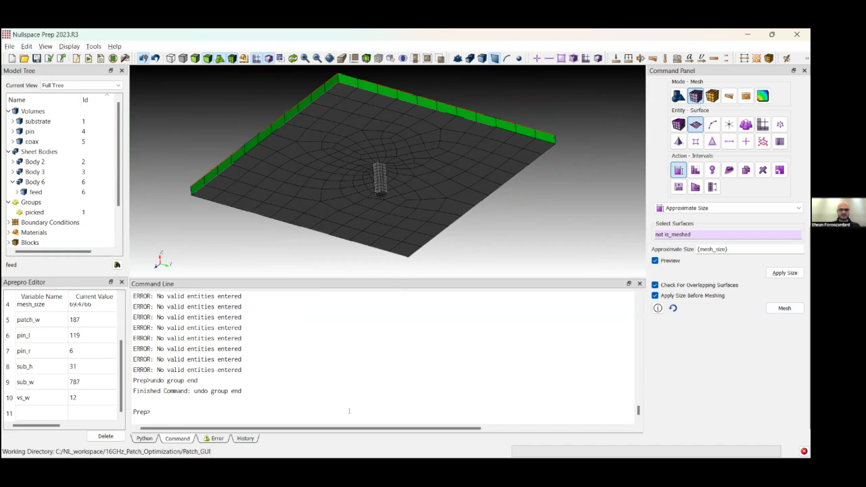
pyautogui.hotkey('alt', 'Tab')
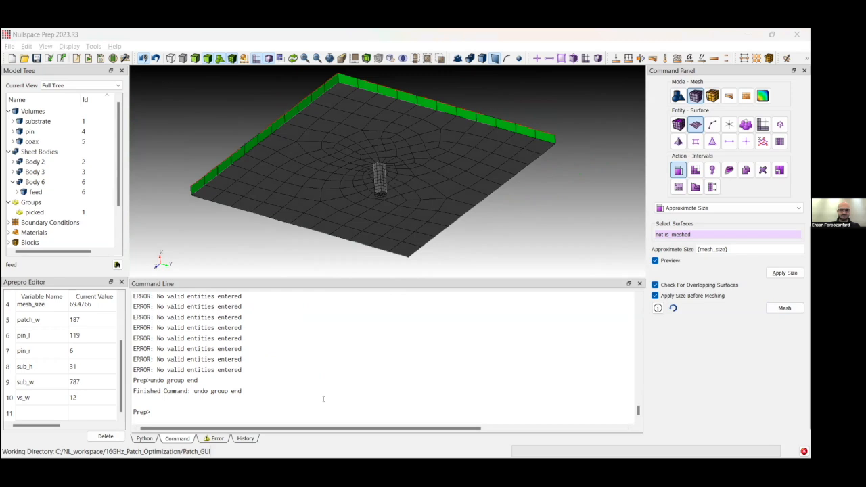
pyautogui.click(298, 370)
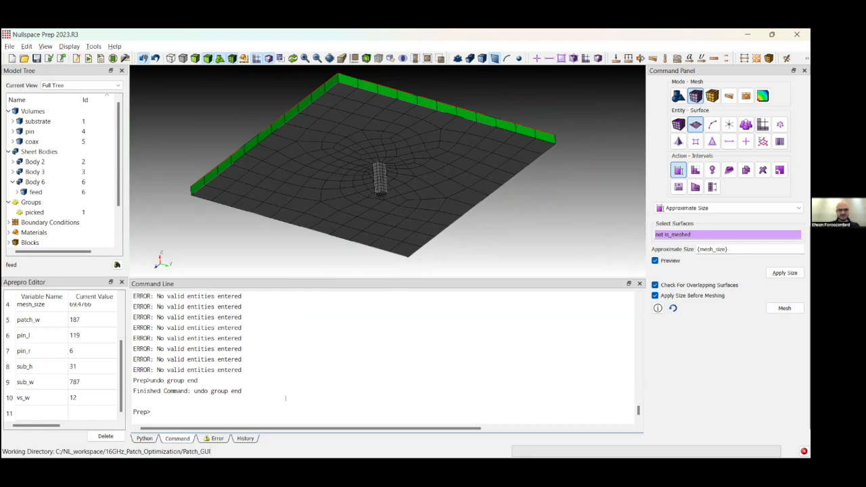
pyautogui.write('se;ec')
pyautogui.press('BackSpace')
pyautogui.press('BackSpace')
pyautogui.press('BackSpace')
pyautogui.press('BackSpace')
pyautogui.write('elect surface not i')
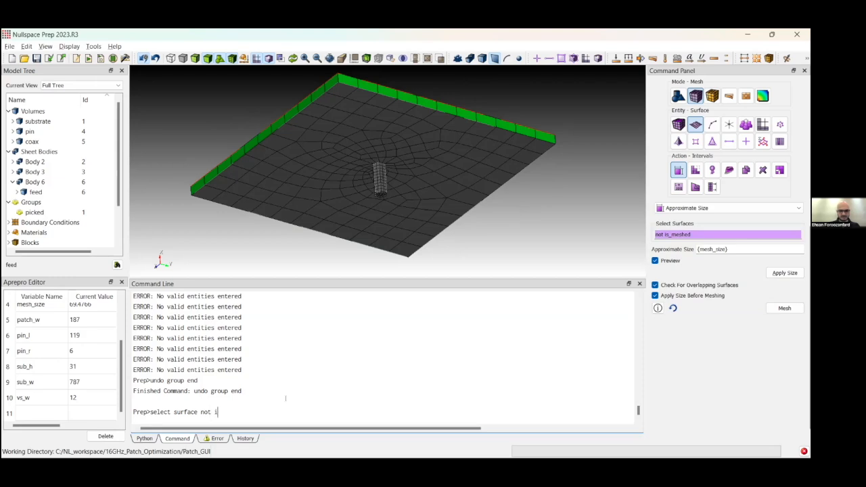
pyautogui.write('s_meshed')
pyautogui.press('Return')
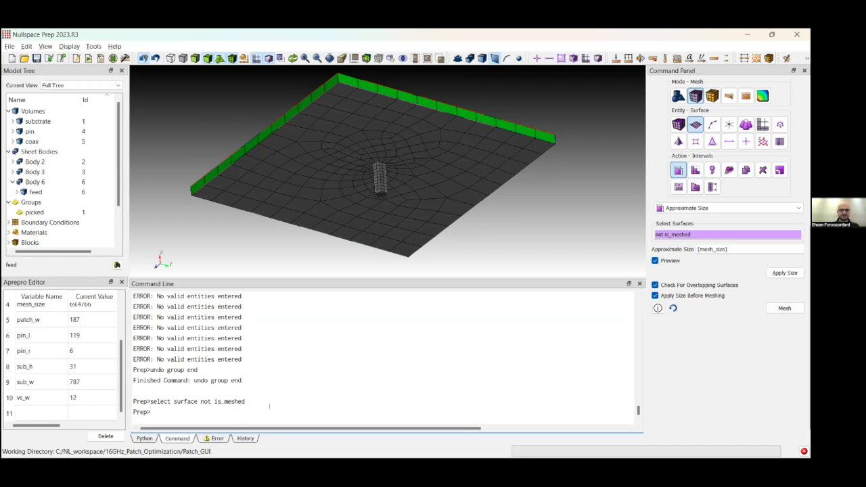
# Run the command nsem print status and enlarge the command line area to review the material blocks and voltage source.
pyautogui.moveTo(342, 122); pyautogui.dragTo(472, 123)
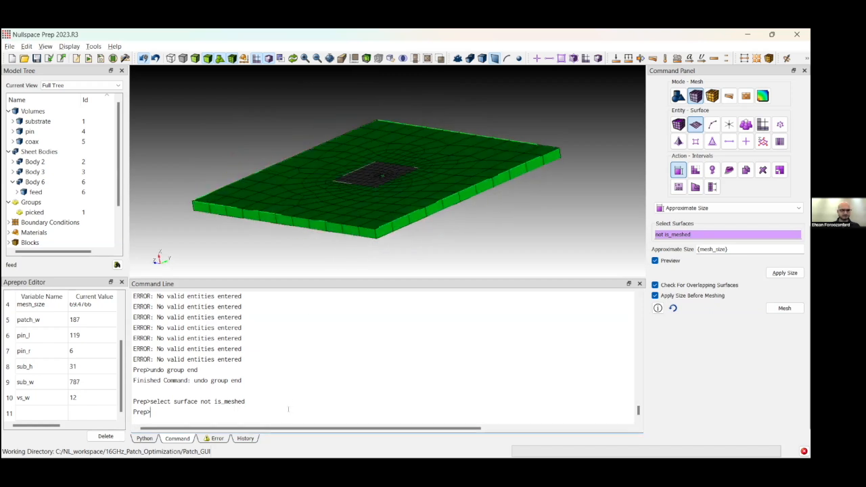
pyautogui.write('nsem print status')
pyautogui.press('Return')
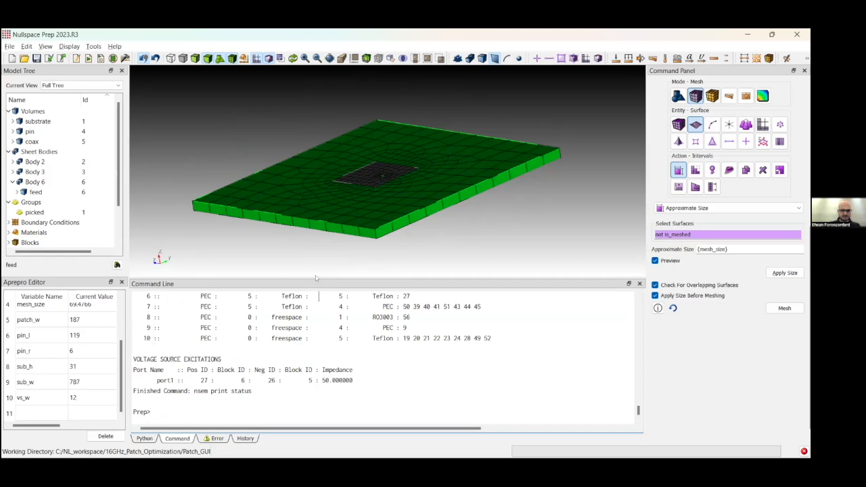
pyautogui.moveTo(315, 279); pyautogui.dragTo(318, 203)
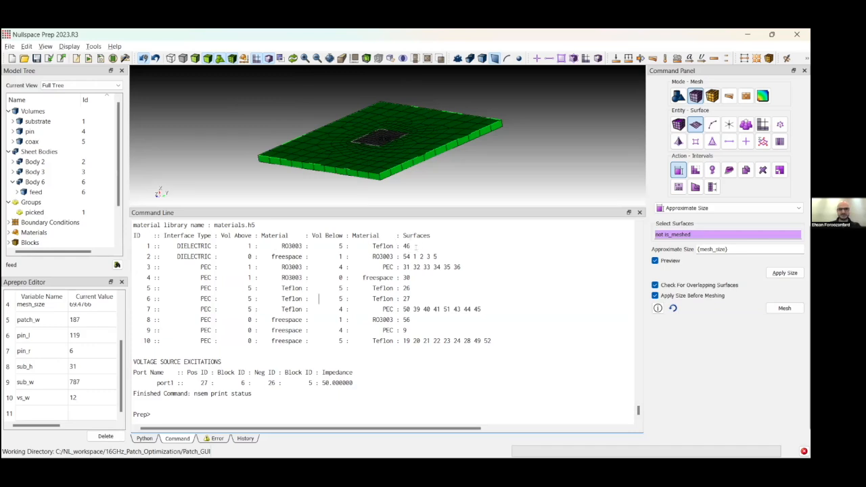
pyautogui.moveTo(411, 245); pyautogui.dragTo(402, 246)
# Hide the mesh, clear the surface selection and display the model transparently.
pyautogui.click(419, 159)
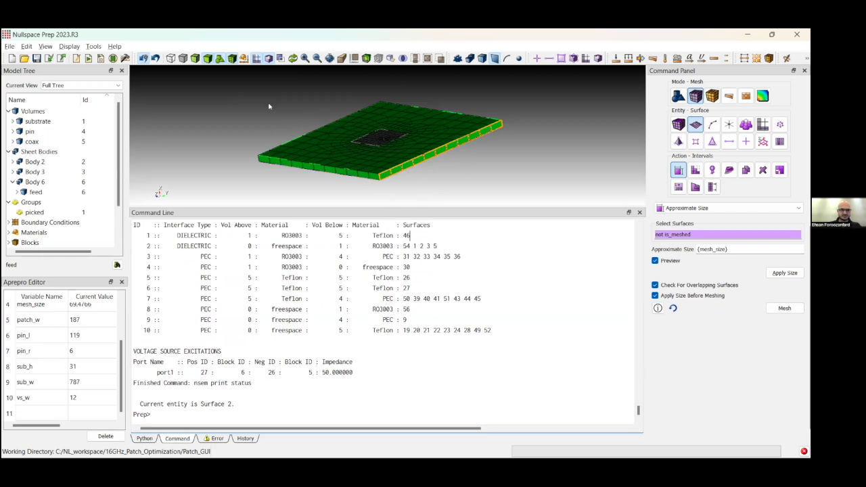
pyautogui.click(232, 59)
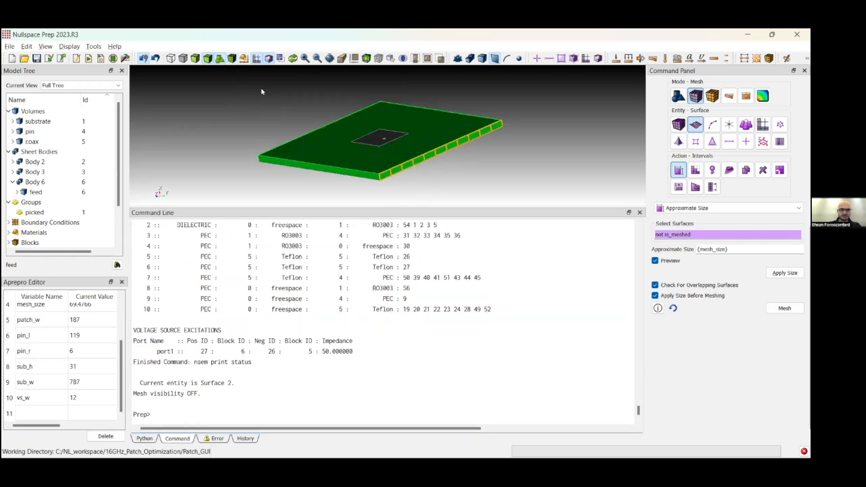
pyautogui.click(279, 74)
pyautogui.click(287, 405)
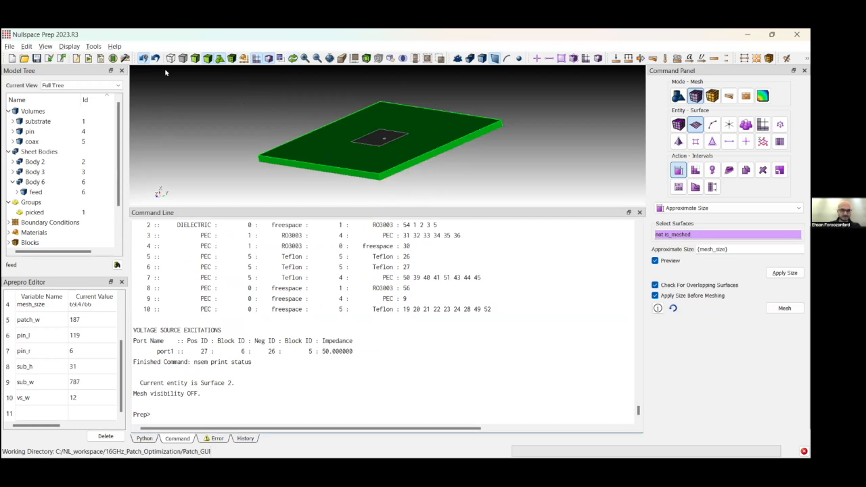
pyautogui.click(195, 58)
# Run the command select surface 46, examine where that surface lies around the pin and coax, and compare it with the material blocks list.
pyautogui.click(283, 414)
pyautogui.write('se')
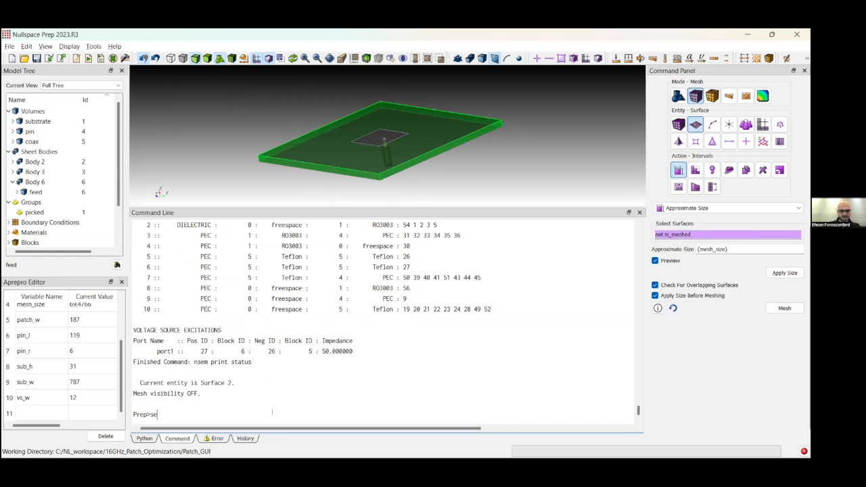
pyautogui.write('lect surface ')
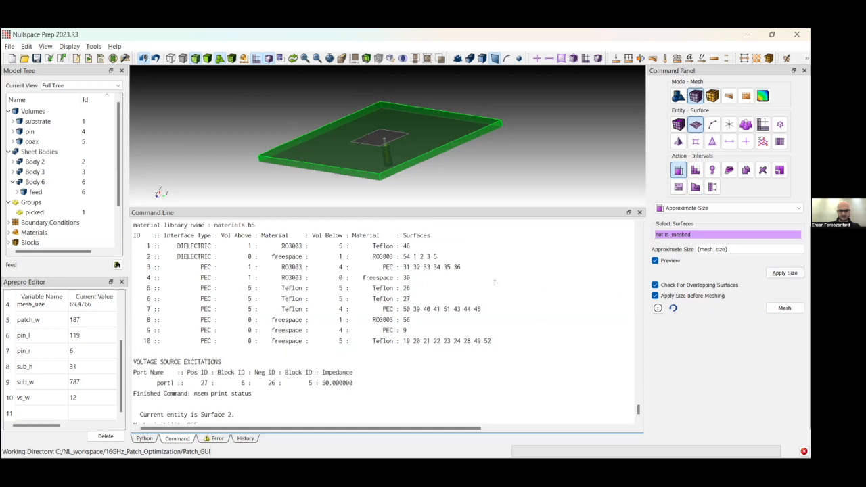
pyautogui.write('46')
pyautogui.press('Return')
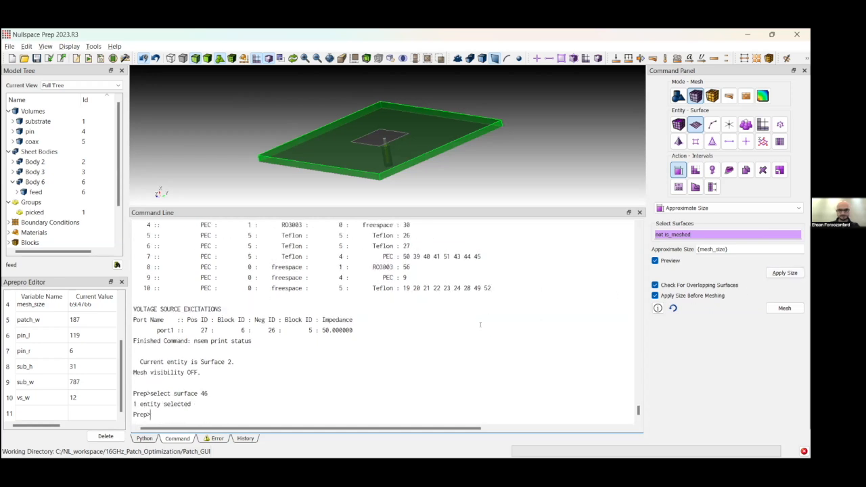
pyautogui.scroll(5, 393, 140)
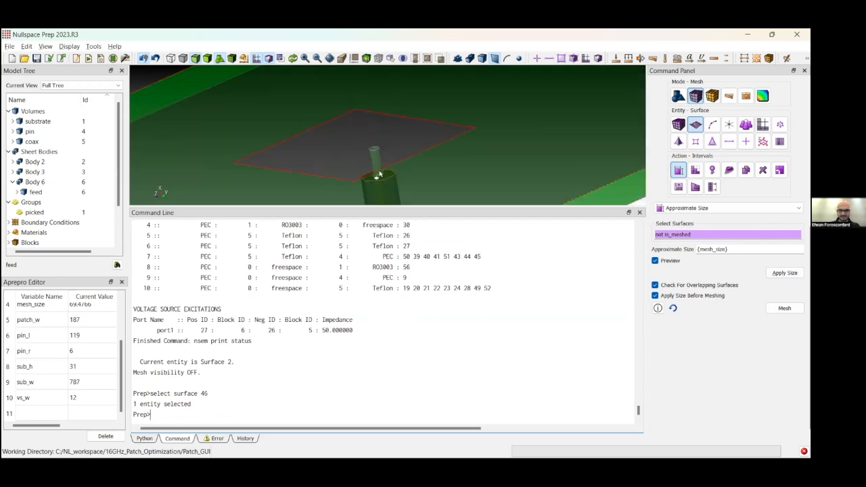
pyautogui.scroll(-1, 386, 191)
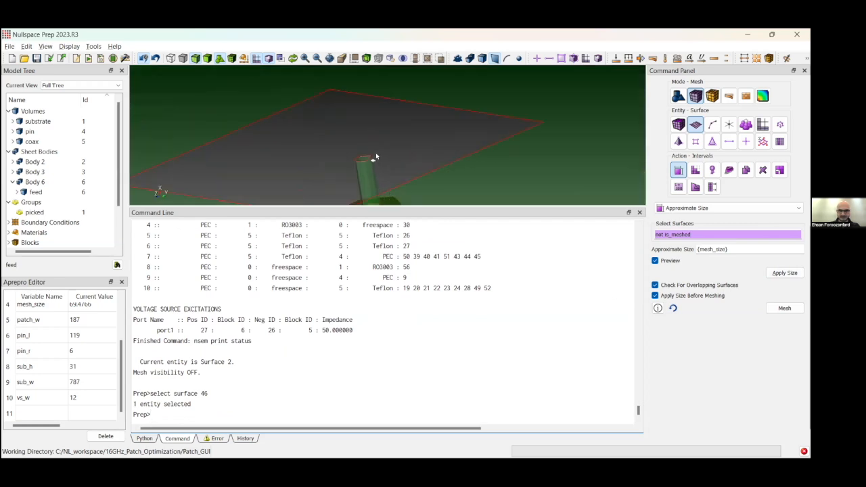
pyautogui.scroll(-3, 376, 152)
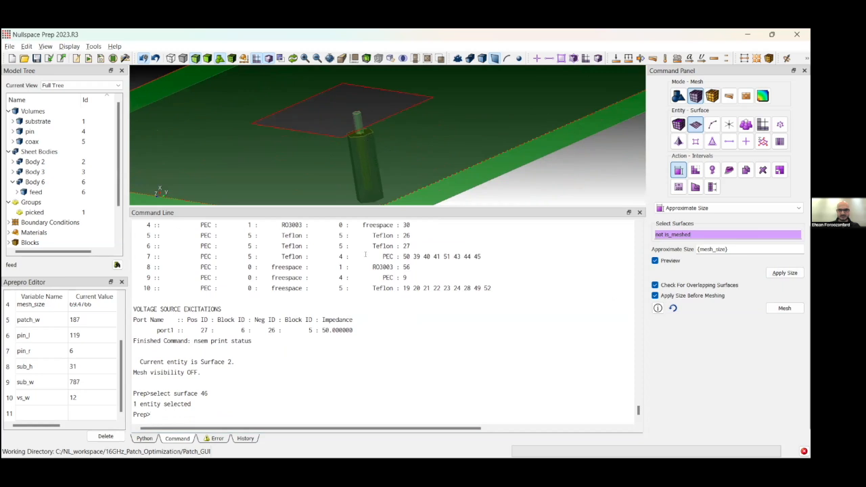
pyautogui.scroll(2, 385, 318)
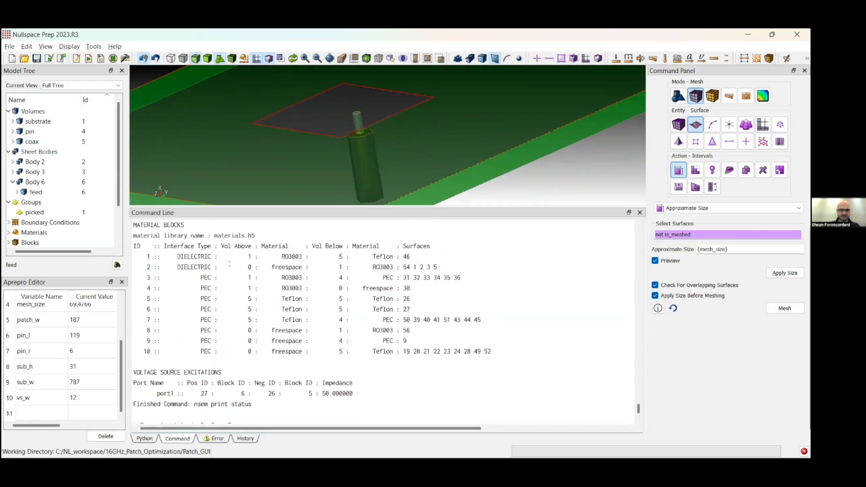
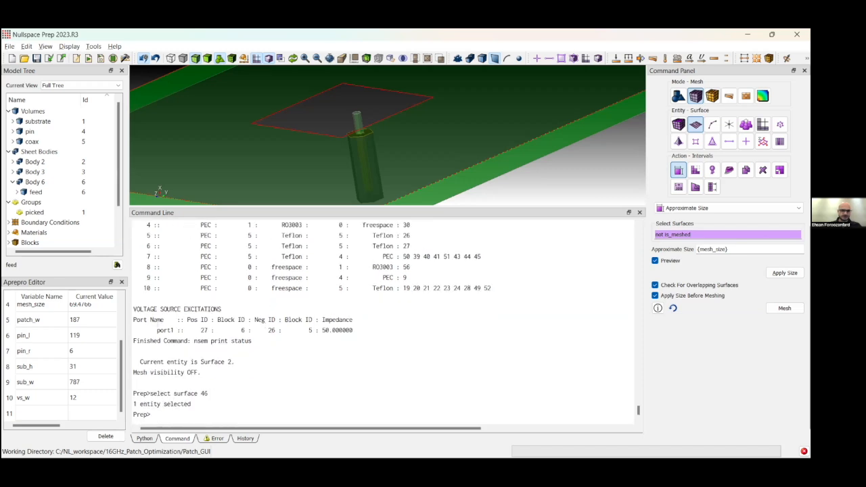
# Save the model by running the command save cub5 '16GHz_patch_antenna.cub5' overwrite journal.
pyautogui.moveTo(155, 330); pyautogui.dragTo(352, 330)
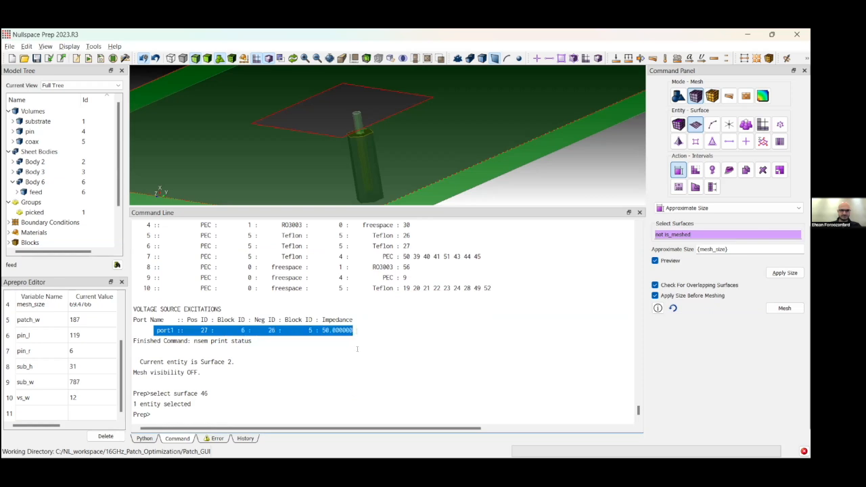
pyautogui.click(353, 384)
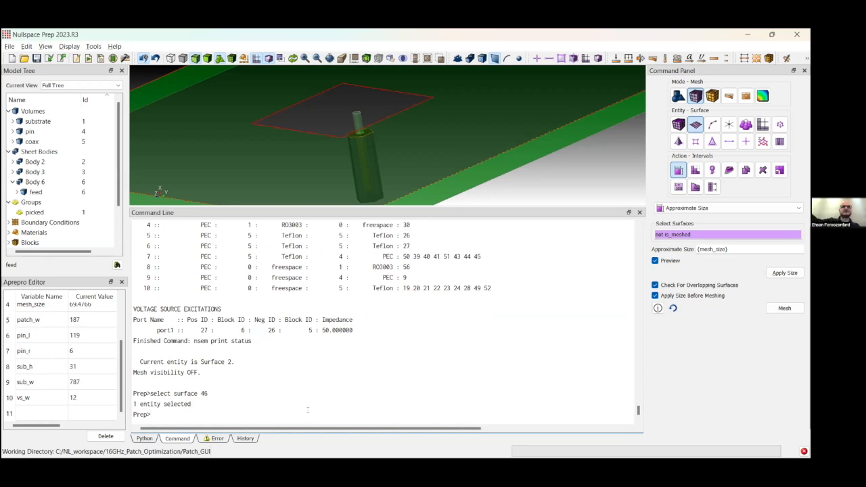
pyautogui.write('save ')
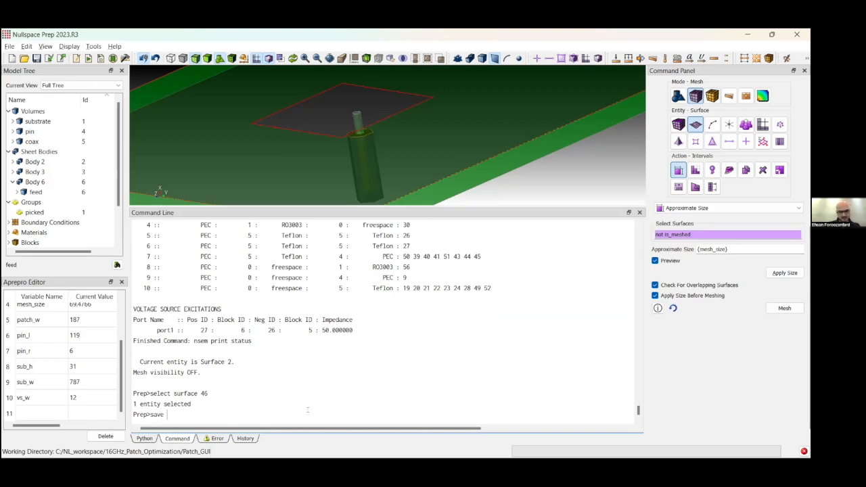
pyautogui.write('cub5')
pyautogui.write(" ''")
pyautogui.write('16GHZ')
pyautogui.press('BackSpace')
pyautogui.write('z_patch_antenna')
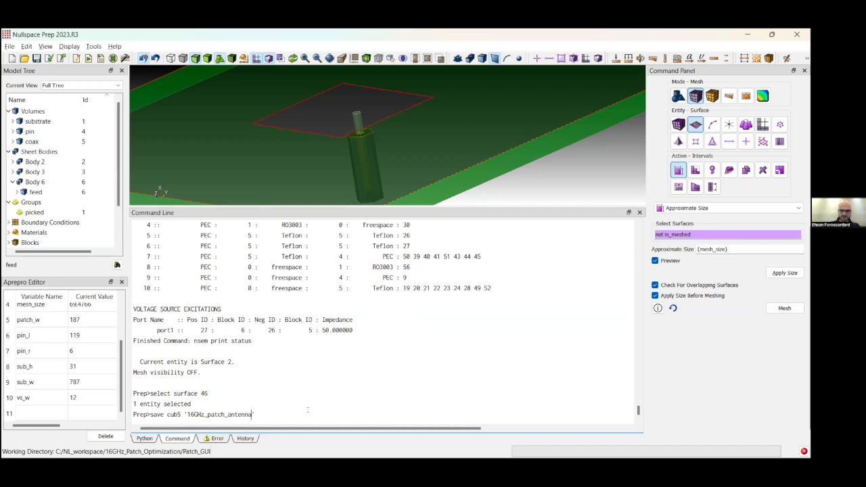
pyautogui.write(".cub5' overwrite journal")
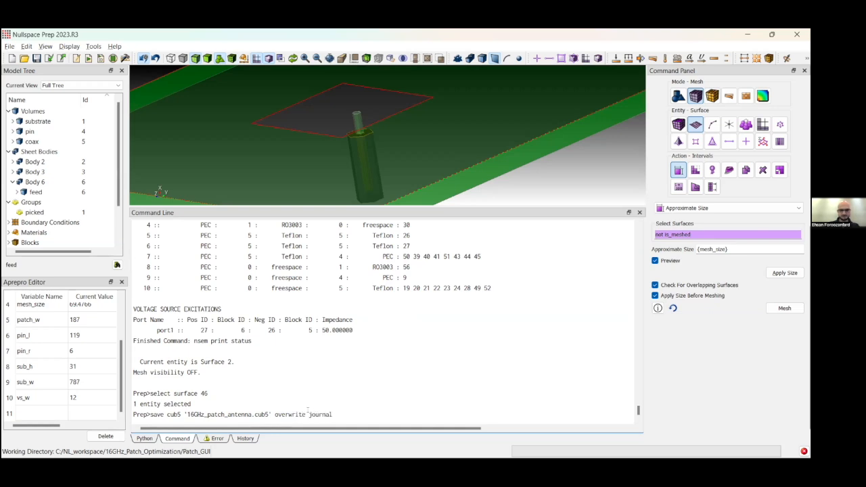
pyautogui.press('Return')
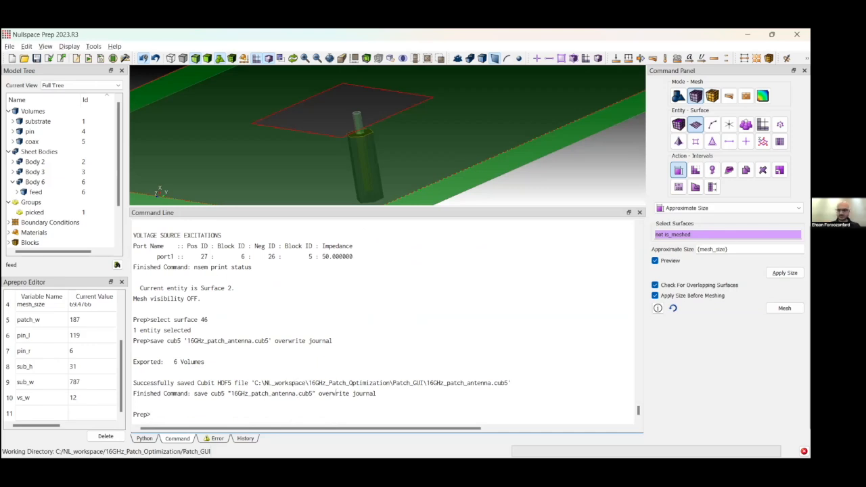
# Copy the commands from nsem load material library 'materials.h5' through the final save cub5 command out of the command history.
pyautogui.click(247, 439)
pyautogui.scroll(-20, 277, 393)
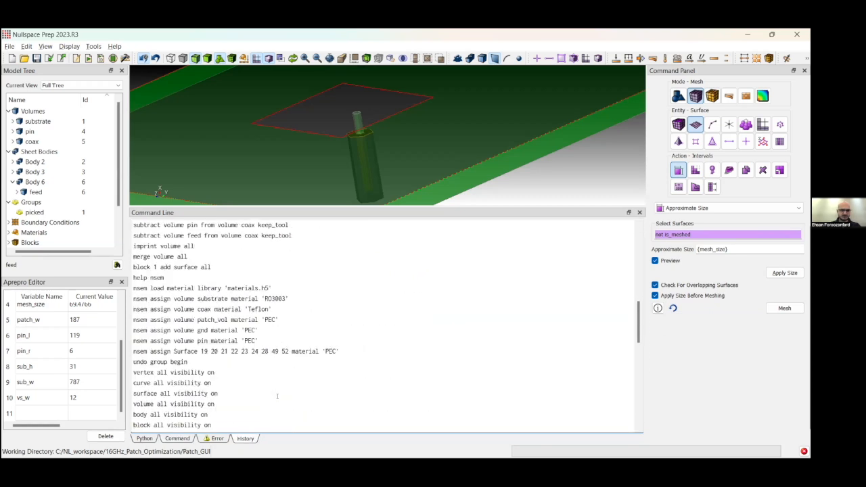
pyautogui.scroll(-3, 275, 399)
pyautogui.moveTo(317, 405); pyautogui.dragTo(190, 329)
pyautogui.scroll(2, 187, 336)
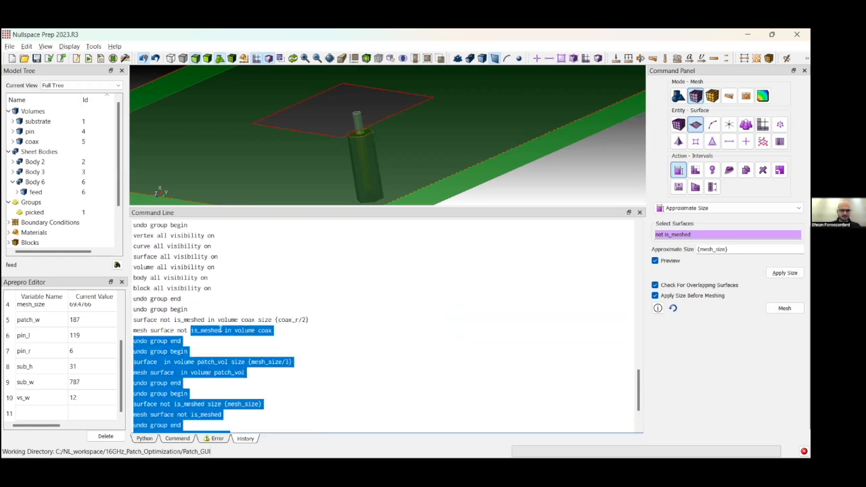
pyautogui.click(346, 354)
pyautogui.scroll(-2, 342, 366)
pyautogui.moveTo(317, 405); pyautogui.dragTo(161, 255)
pyautogui.scroll(2, 157, 345)
pyautogui.scroll(6, 154, 289)
pyautogui.scroll(2, 149, 287)
pyautogui.scroll(3, 150, 291)
pyautogui.rightClick(170, 262)
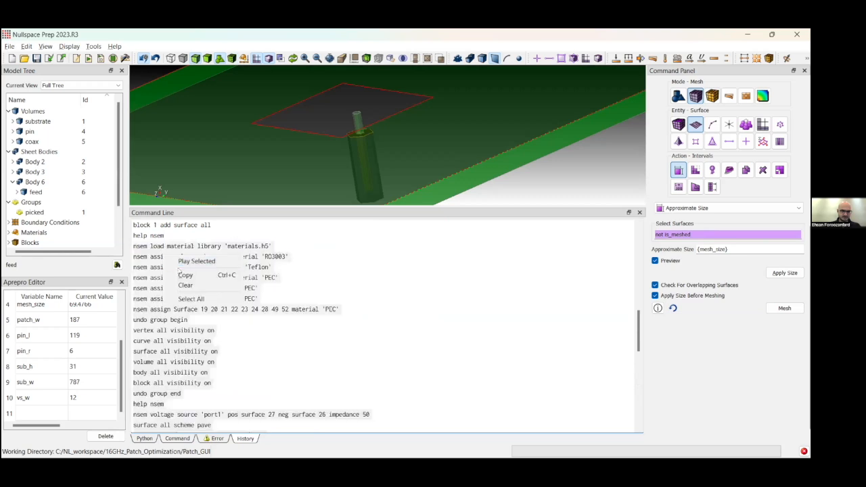
pyautogui.click(182, 274)
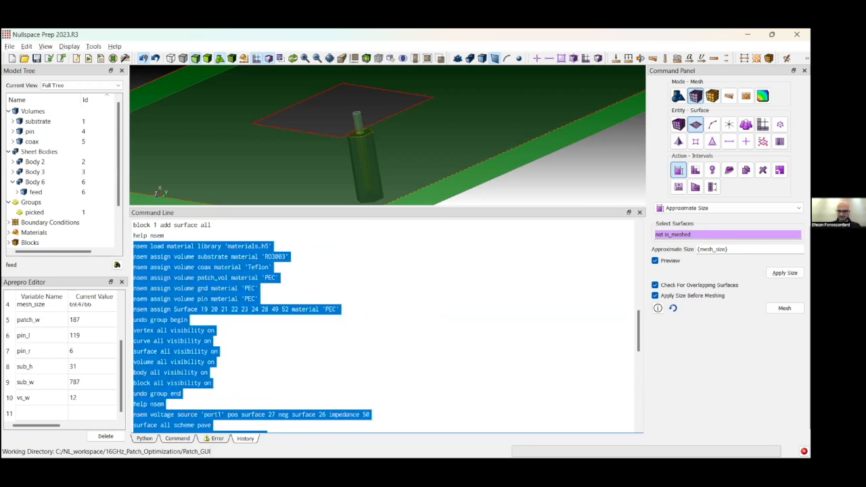
# Switch to the Journal Editor and paste the copied commands into patch_cad.jou after block 1 add surface all, leaving a blank line between.
pyautogui.hotkey('alt', 'Tab')
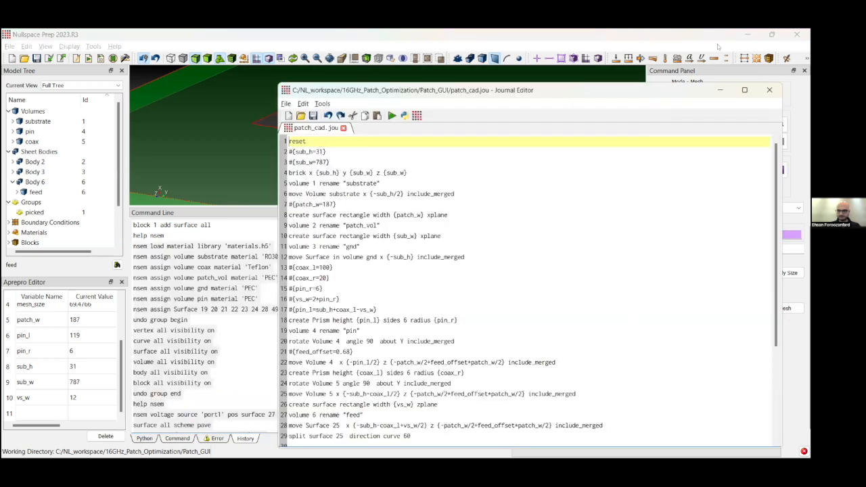
pyautogui.scroll(-5, 478, 345)
pyautogui.click(441, 359)
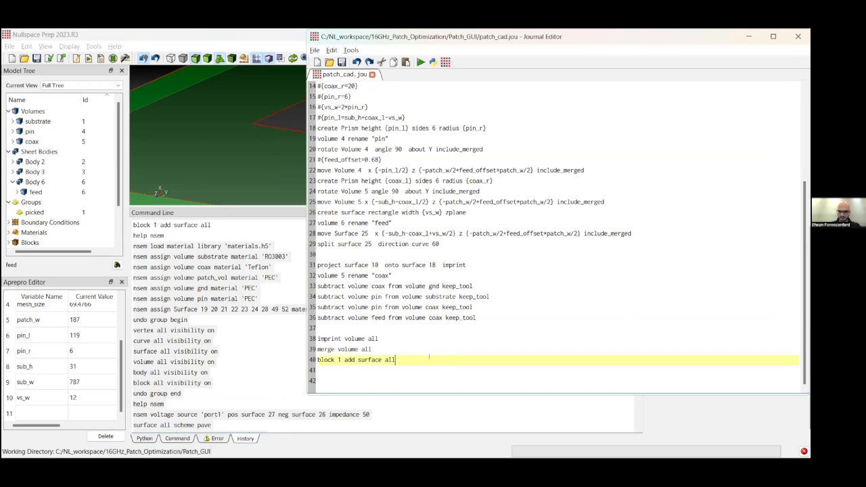
pyautogui.press('Return')
pyautogui.press('Return')
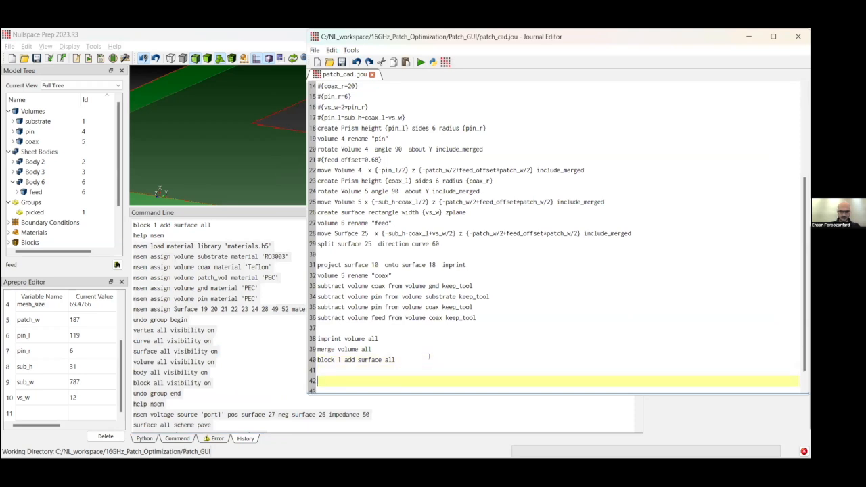
pyautogui.hotkey('ctrl', 'v')
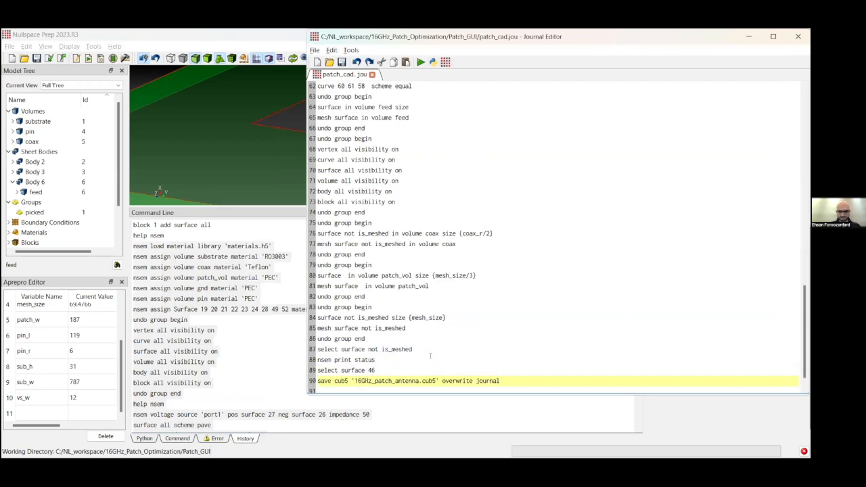
# Review the pasted commands in the journal, from the closing save command back up to the material assignments.
pyautogui.click(420, 360)
pyautogui.scroll(-1, 420, 360)
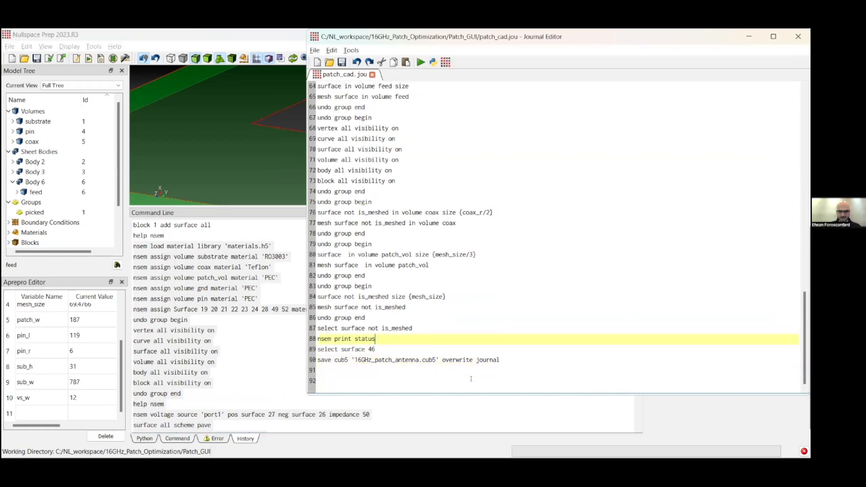
pyautogui.click(420, 360)
pyautogui.click(384, 348)
pyautogui.click(498, 371)
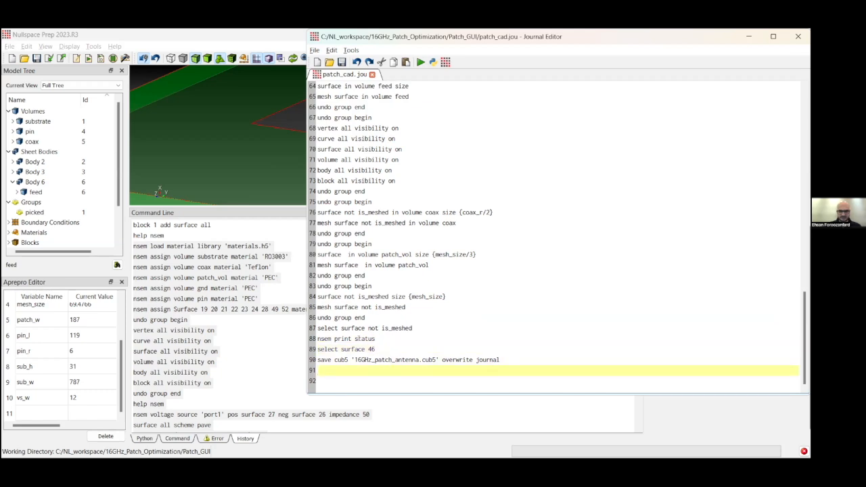
pyautogui.scroll(10, 557, 237)
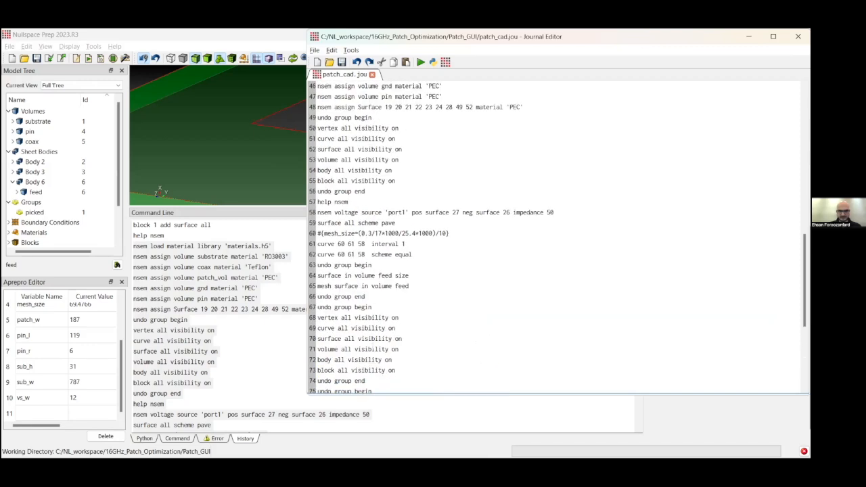
pyautogui.click(351, 170)
pyautogui.press('Up')
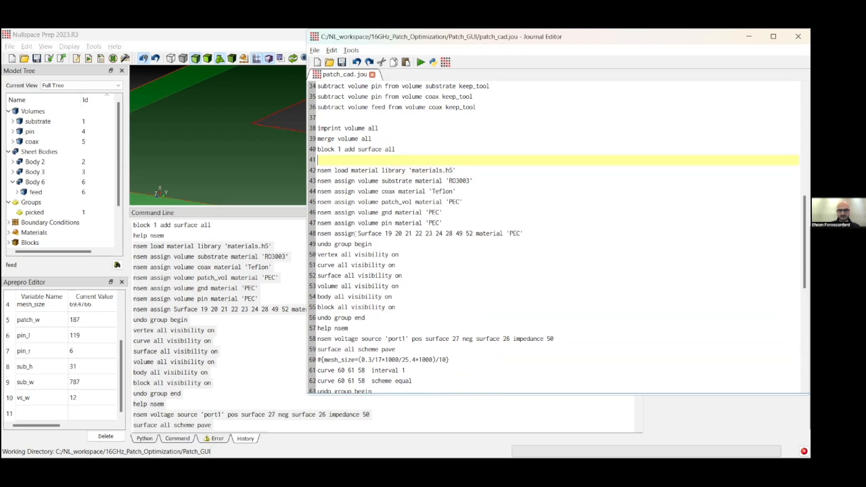
pyautogui.moveTo(443, 222); pyautogui.dragTo(354, 202)
pyautogui.click(388, 233)
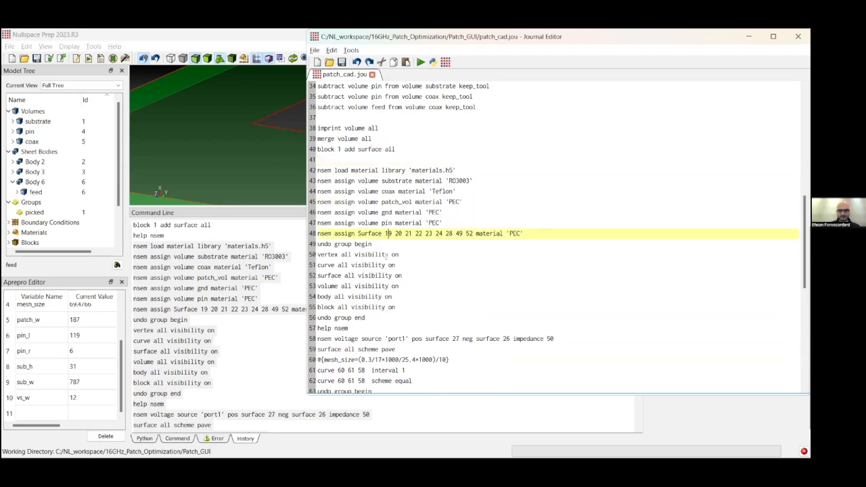
# Delete the undo group, visibility and help nsem lines between the PEC surface assignment and the port1 voltage source command.
pyautogui.click(371, 243)
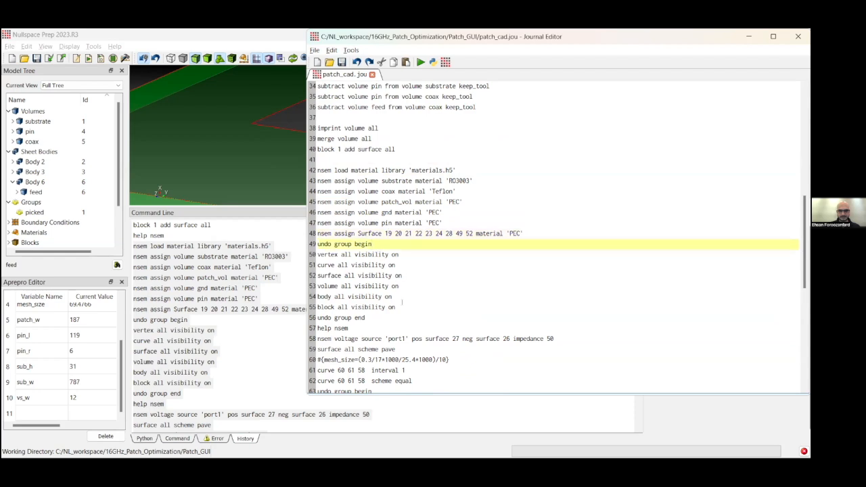
pyautogui.moveTo(396, 307); pyautogui.dragTo(317, 244)
pyautogui.press('Delete')
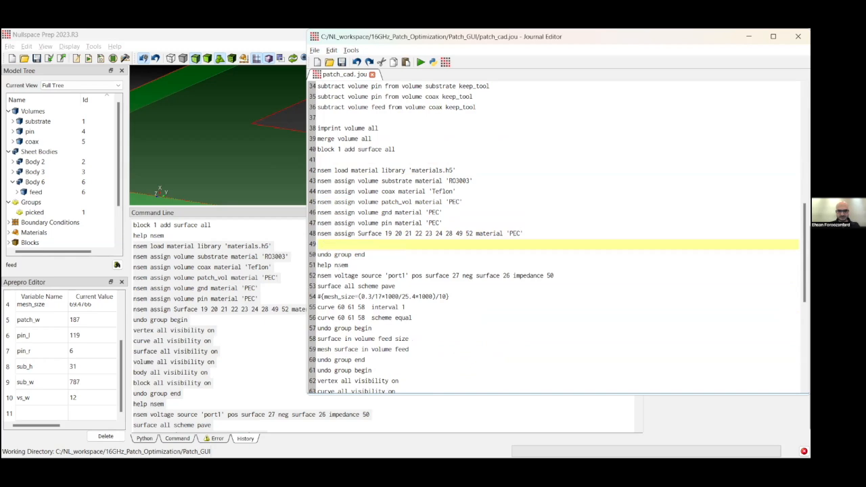
pyautogui.tripleClick(366, 255)
pyautogui.press('Delete')
pyautogui.moveTo(354, 255); pyautogui.dragTo(317, 254)
pyautogui.press('Delete')
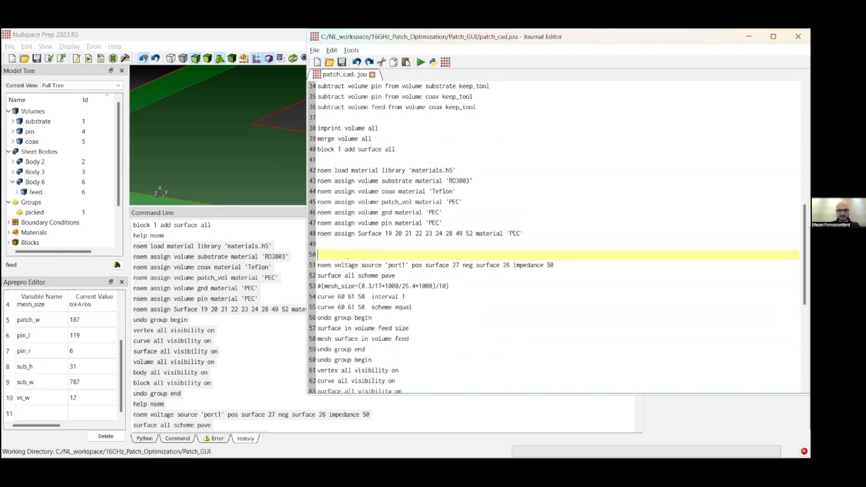
# Add the comment "#### meshing part starts here ###" after the voltage source command, with a blank line above it.
pyautogui.click(571, 266)
pyautogui.press('Return')
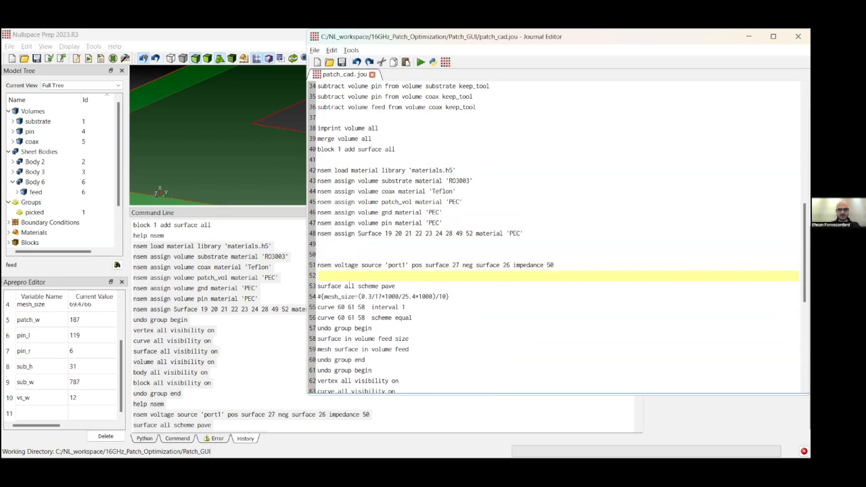
pyautogui.write('####meshing')
pyautogui.press('BackSpace')
pyautogui.press('BackSpace')
pyautogui.press('BackSpace')
pyautogui.press('BackSpace')
pyautogui.write('hing part starts here ###')
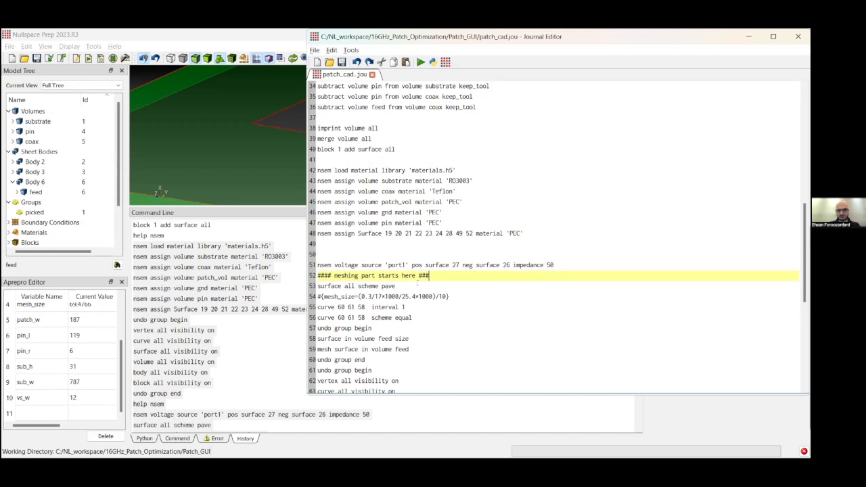
pyautogui.click(591, 268)
pyautogui.press('Return')
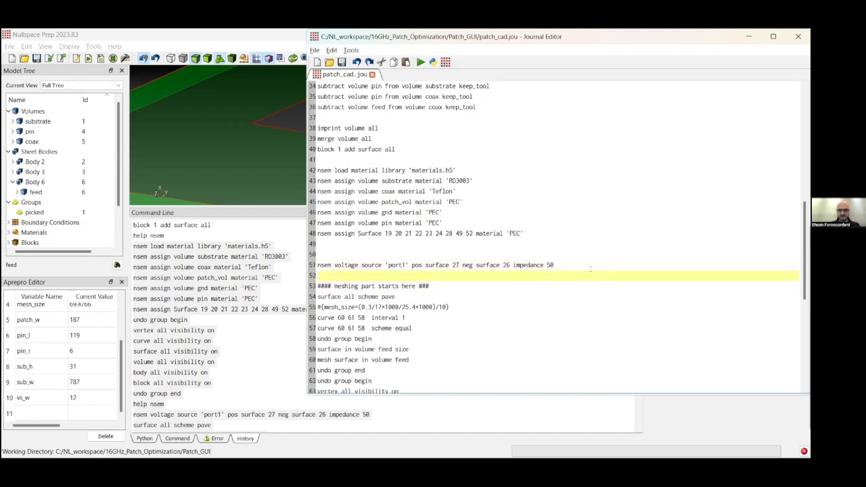
# Remove the undo group and visibility lines before and after the feed meshing commands, leaving a blank line before the coax meshing.
pyautogui.scroll(-2, 426, 251)
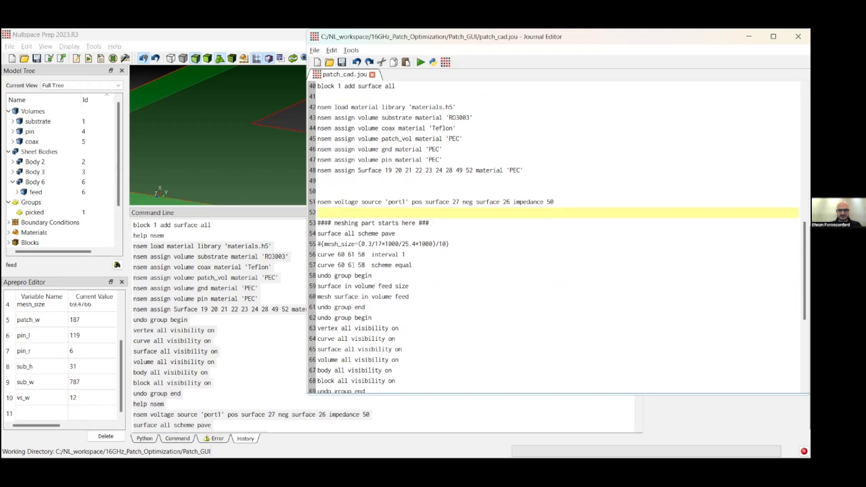
pyautogui.scroll(-1, 360, 265)
pyautogui.tripleClick(369, 244)
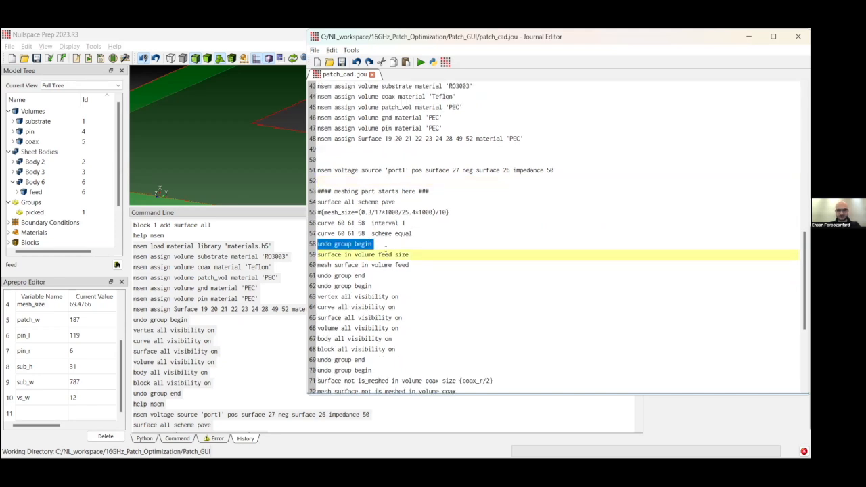
pyautogui.press('Delete')
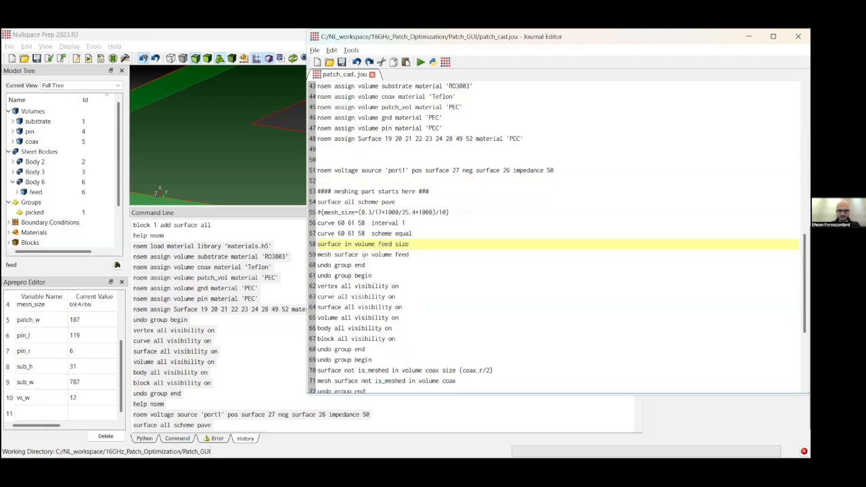
pyautogui.moveTo(372, 275); pyautogui.dragTo(326, 264)
pyautogui.click(368, 297)
pyautogui.moveTo(380, 359); pyautogui.dragTo(312, 265)
pyautogui.press('Delete')
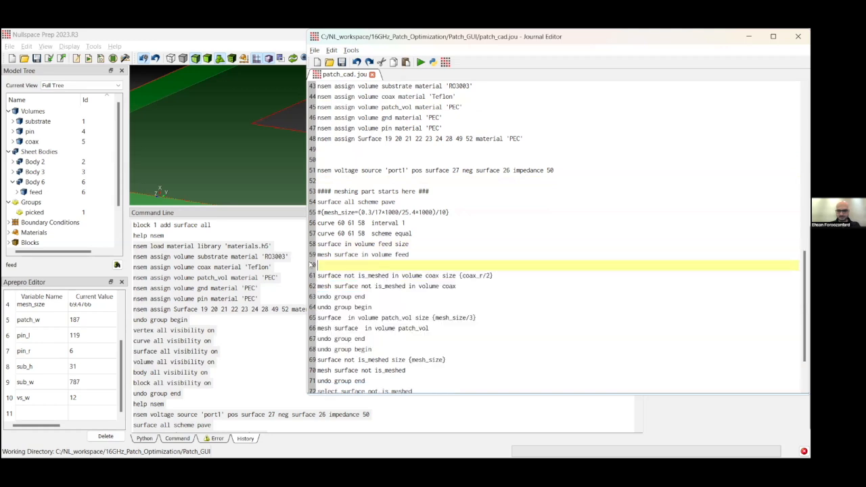
# Replace the remaining undo group lines after the coax, patch_vol and final surface meshing commands with blank lines.
pyautogui.scroll(-1, 342, 268)
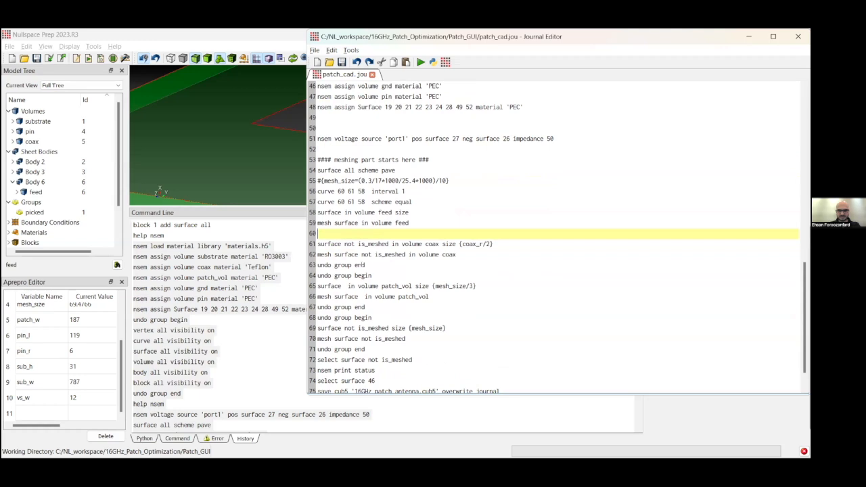
pyautogui.moveTo(377, 272); pyautogui.dragTo(317, 264)
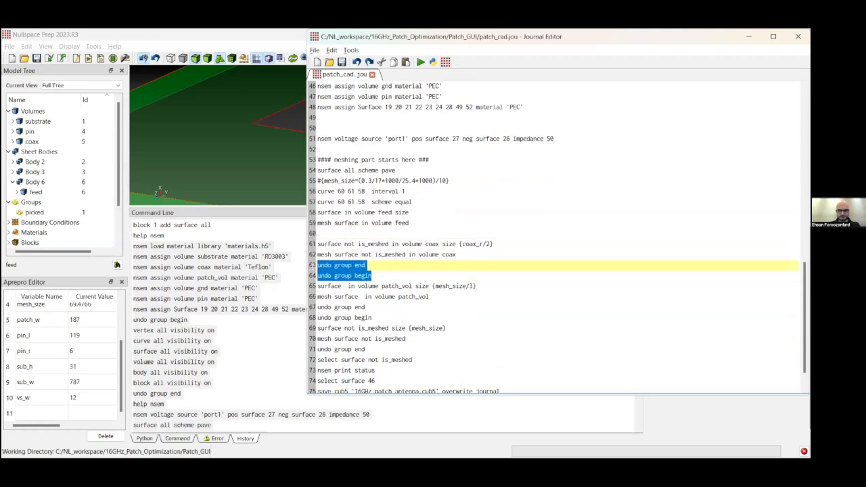
pyautogui.press('Delete')
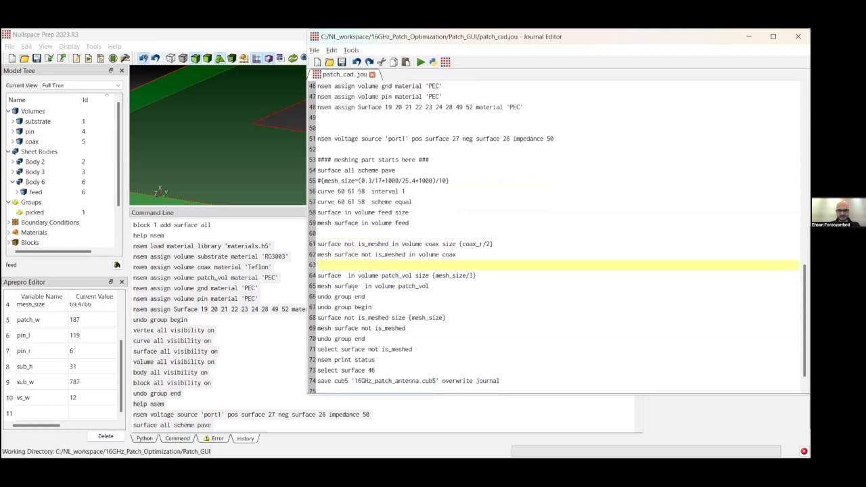
pyautogui.moveTo(373, 307); pyautogui.dragTo(317, 296)
pyautogui.press('Delete')
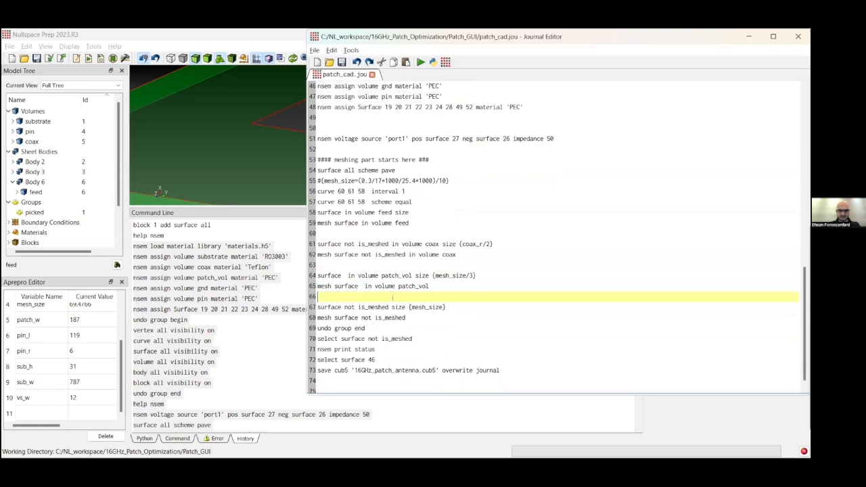
pyautogui.scroll(-1, 404, 317)
pyautogui.moveTo(377, 318); pyautogui.dragTo(317, 318)
pyautogui.press('Delete')
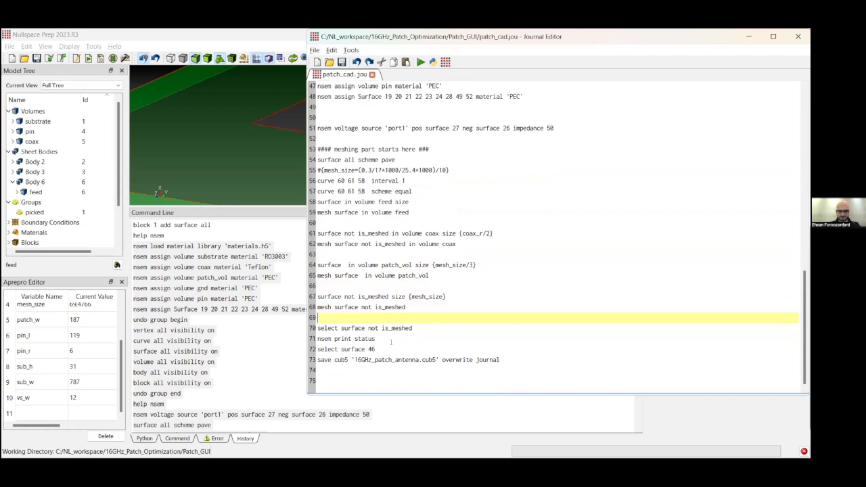
# Clear the "select surface not is_meshed" and "select surface 46" commands near the end of the journal, leaving blank lines.
pyautogui.moveTo(415, 328); pyautogui.dragTo(317, 328)
pyautogui.click(386, 338)
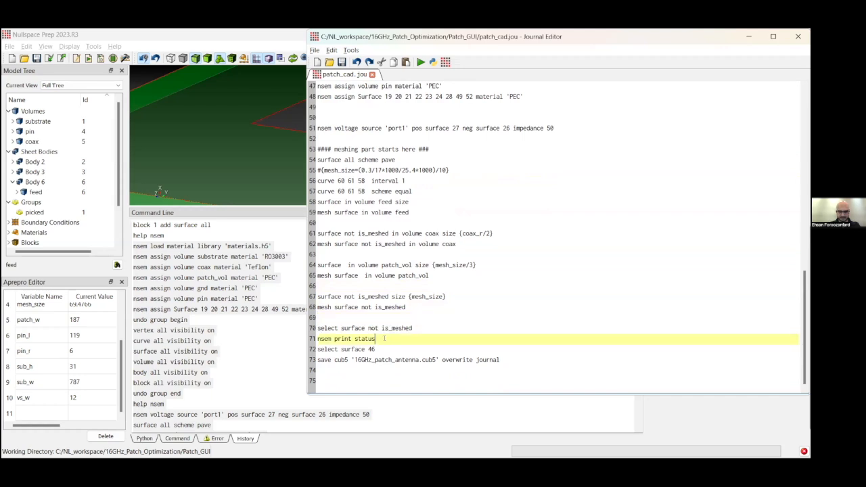
pyautogui.moveTo(413, 329); pyautogui.dragTo(317, 328)
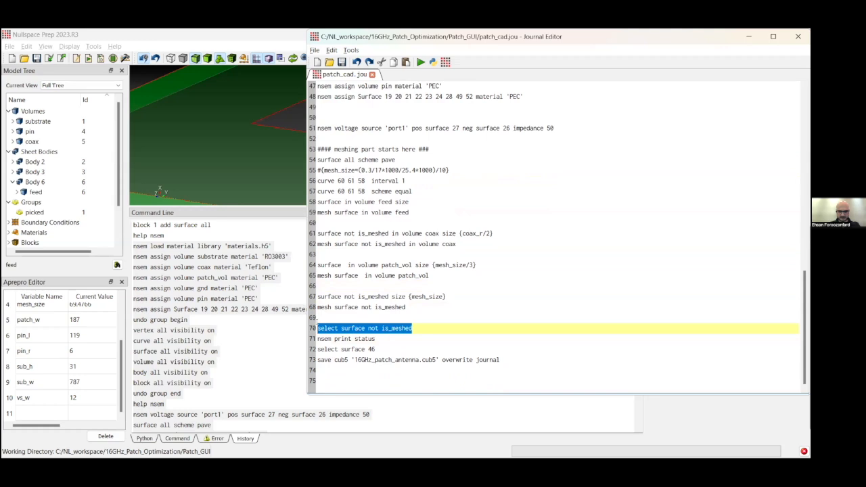
pyautogui.press('Delete')
pyautogui.moveTo(372, 349); pyautogui.dragTo(318, 349)
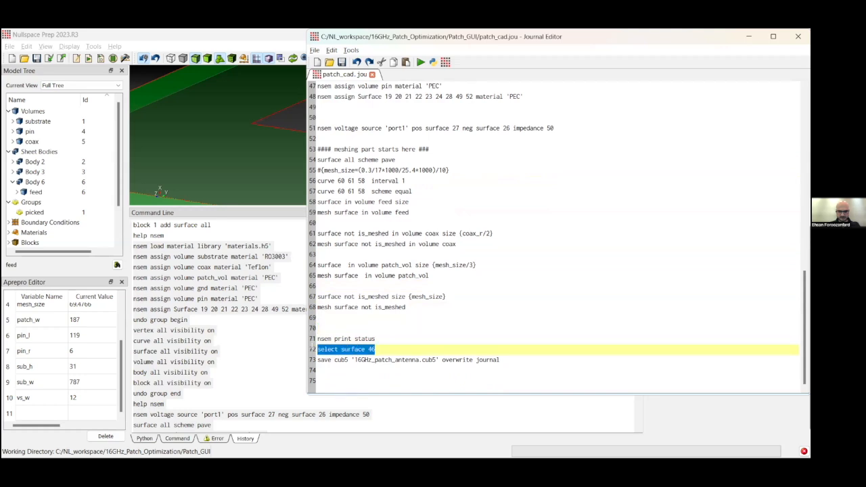
pyautogui.press('Delete')
pyautogui.click(352, 319)
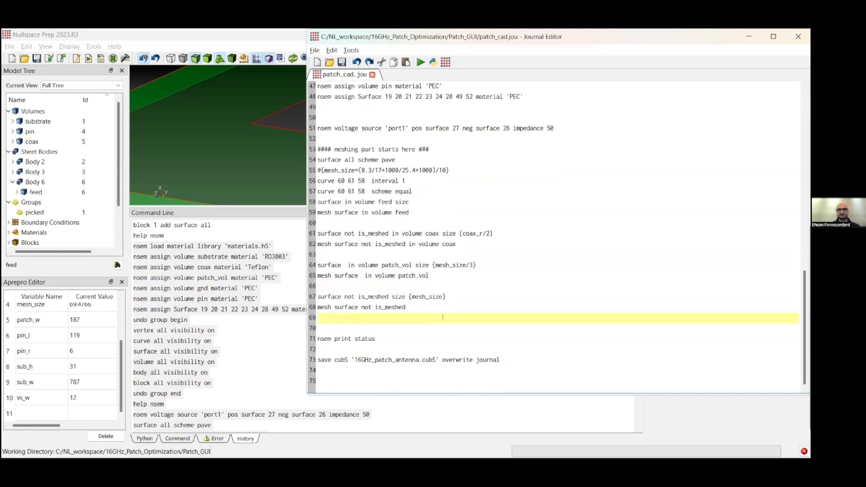
# Review the earlier journal commands, switch to the main Nullspace Prep window and examine the rebuilt patch antenna from different angles.
pyautogui.scroll(7, 467, 311)
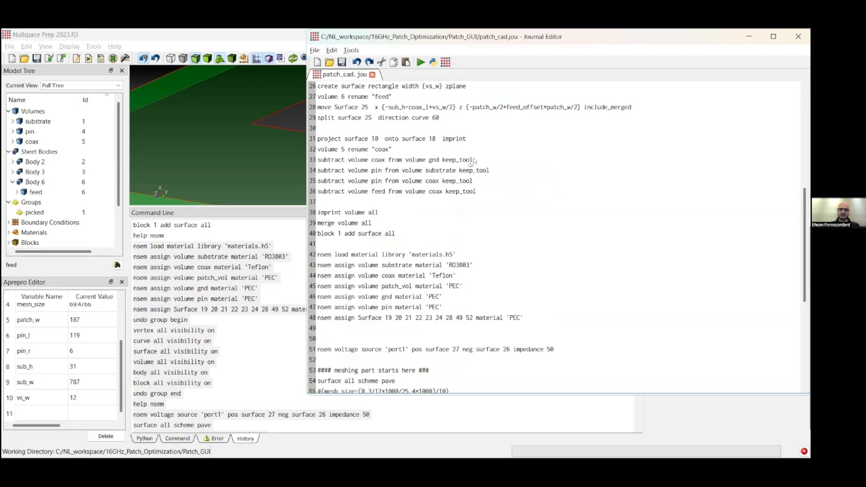
pyautogui.hotkey('alt', 'Tab')
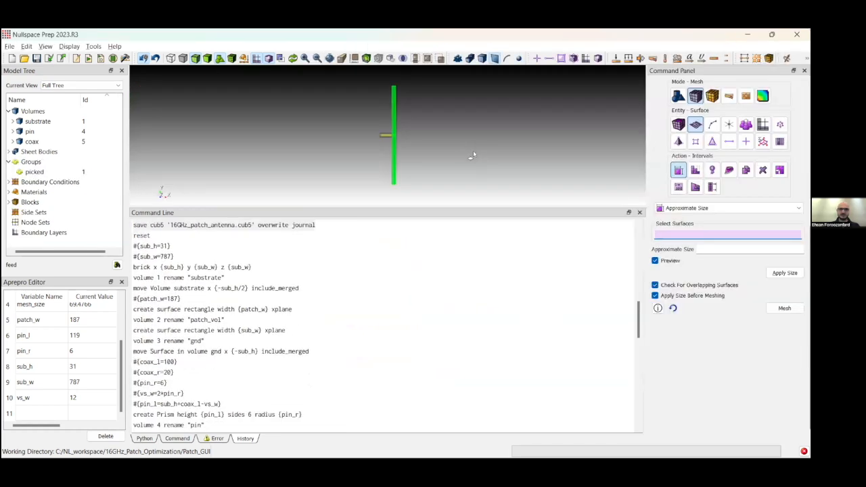
pyautogui.moveTo(404, 139); pyautogui.dragTo(180, 76)
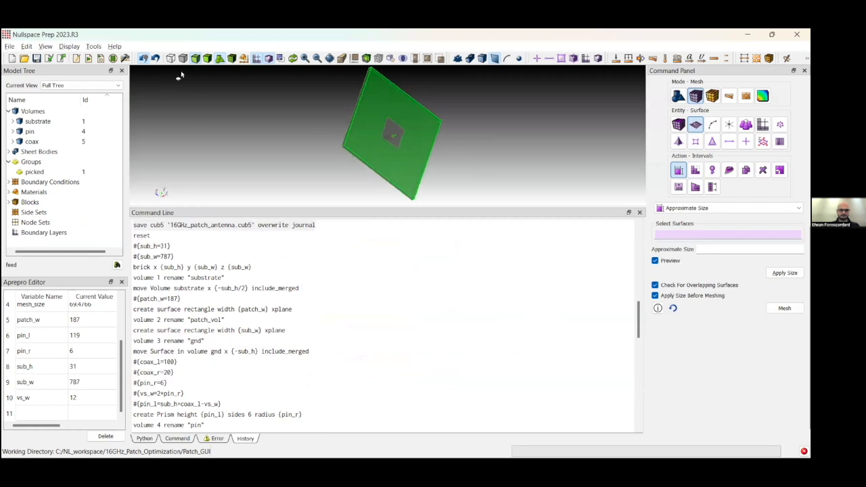
pyautogui.click(232, 58)
pyautogui.moveTo(434, 116); pyautogui.dragTo(339, 124)
pyautogui.click(232, 58)
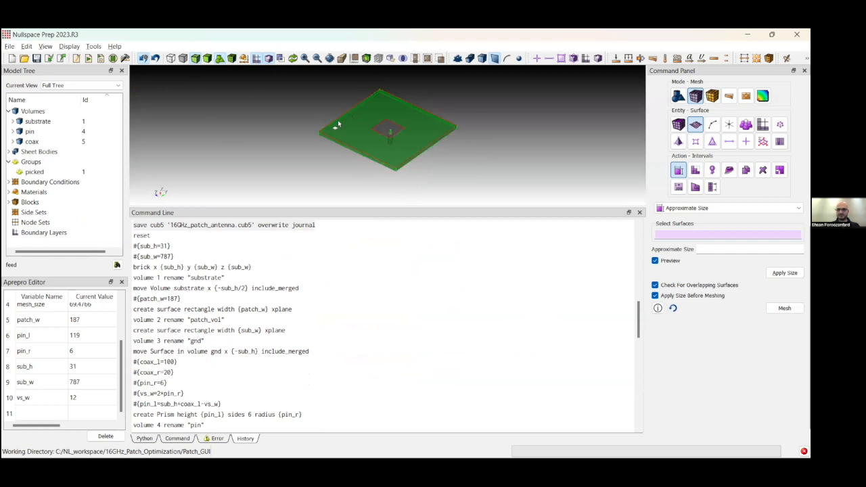